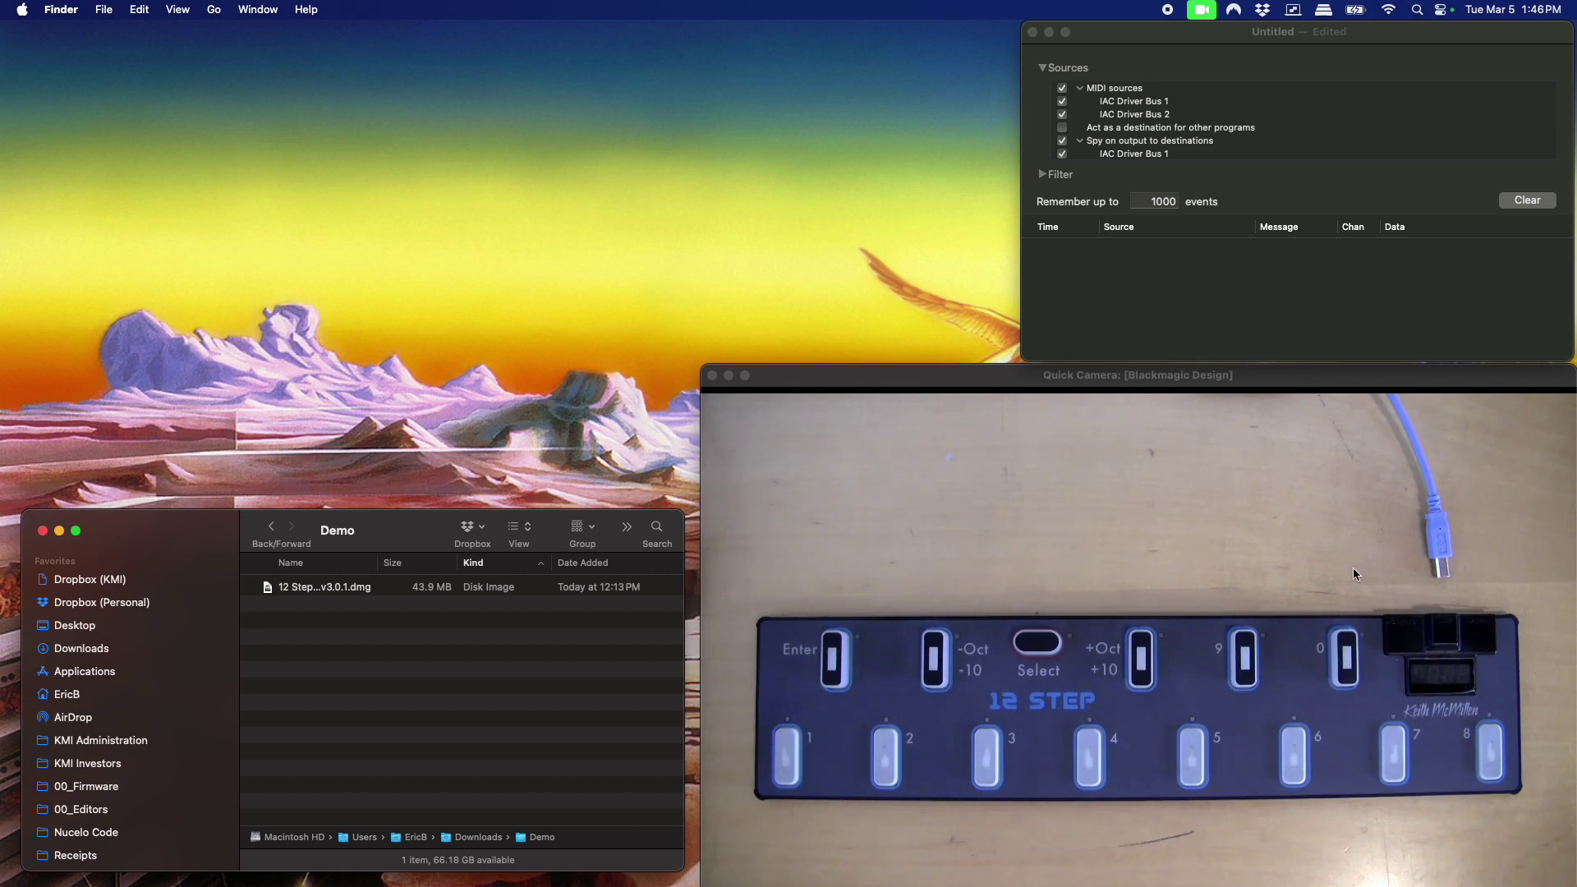
# Step: Widen the Demo folder window, nudge it left, and select 12 Step Editor Mac v3.0.1.dmg
pyautogui.moveTo(684, 612); pyautogui.dragTo(761, 613)
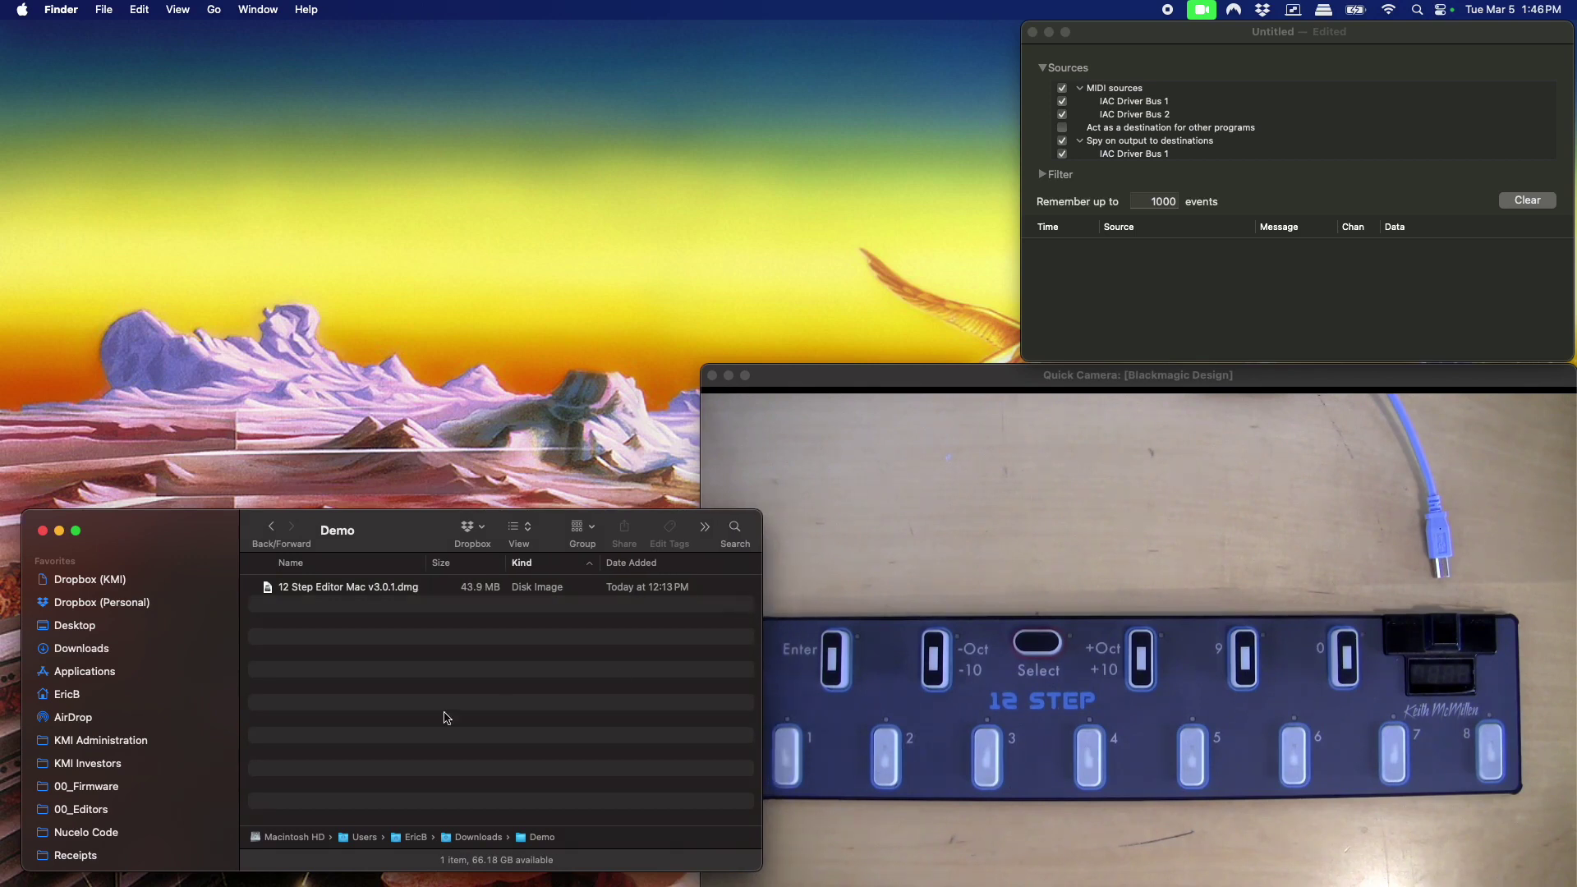
pyautogui.moveTo(184, 537); pyautogui.dragTo(170, 540)
pyautogui.click(353, 597)
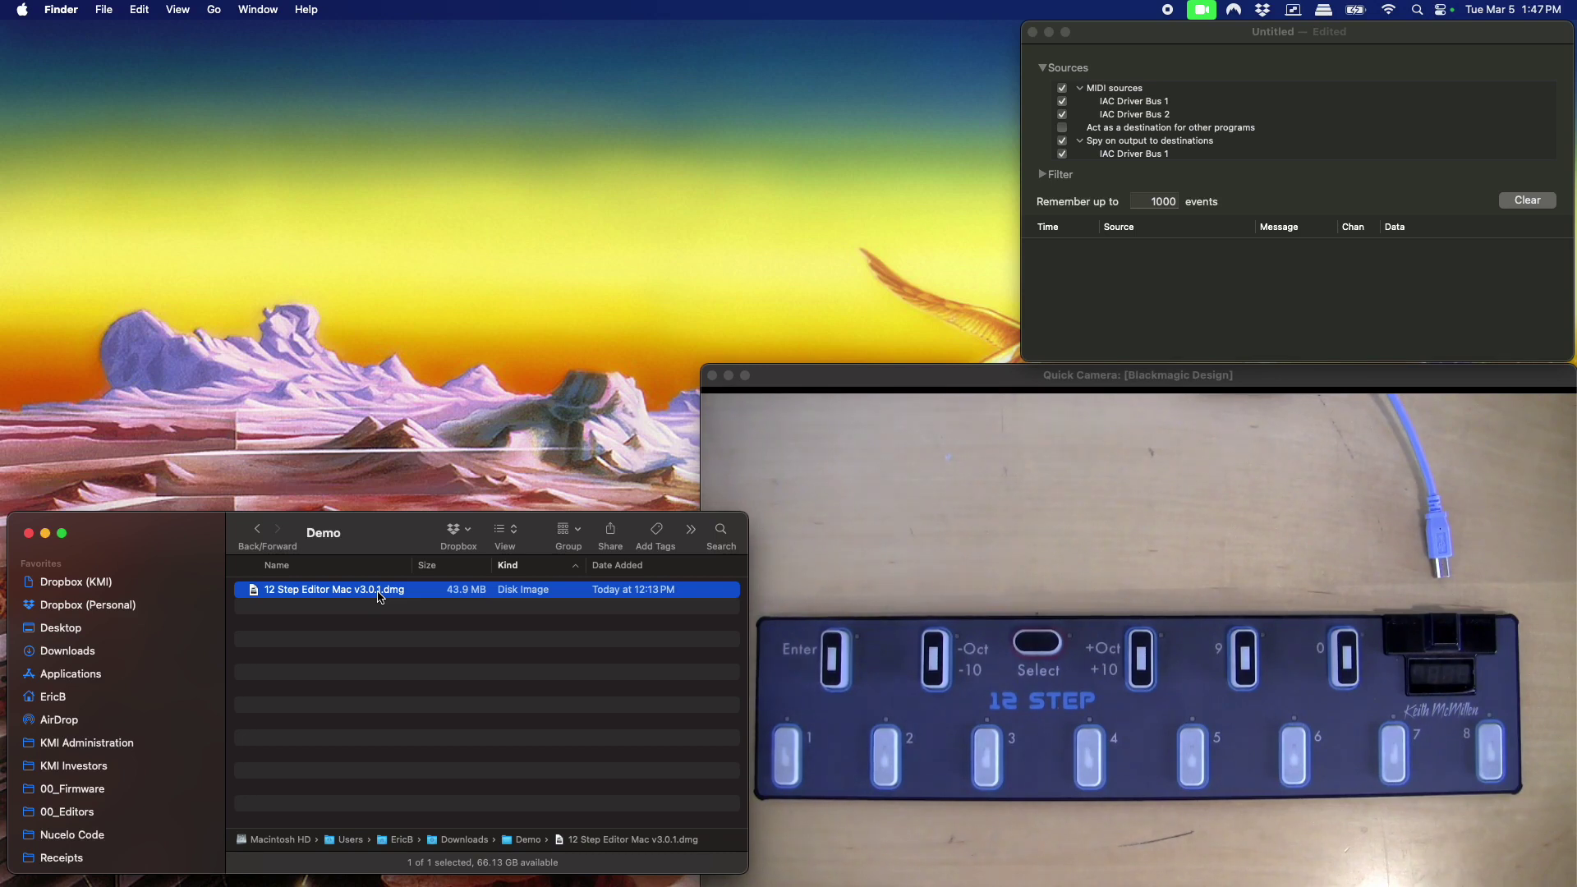
# Step: Mount the 12 Step Editor Mac v3.0.1.dmg and look over README.pdf in its installer window
pyautogui.doubleClick(380, 598)
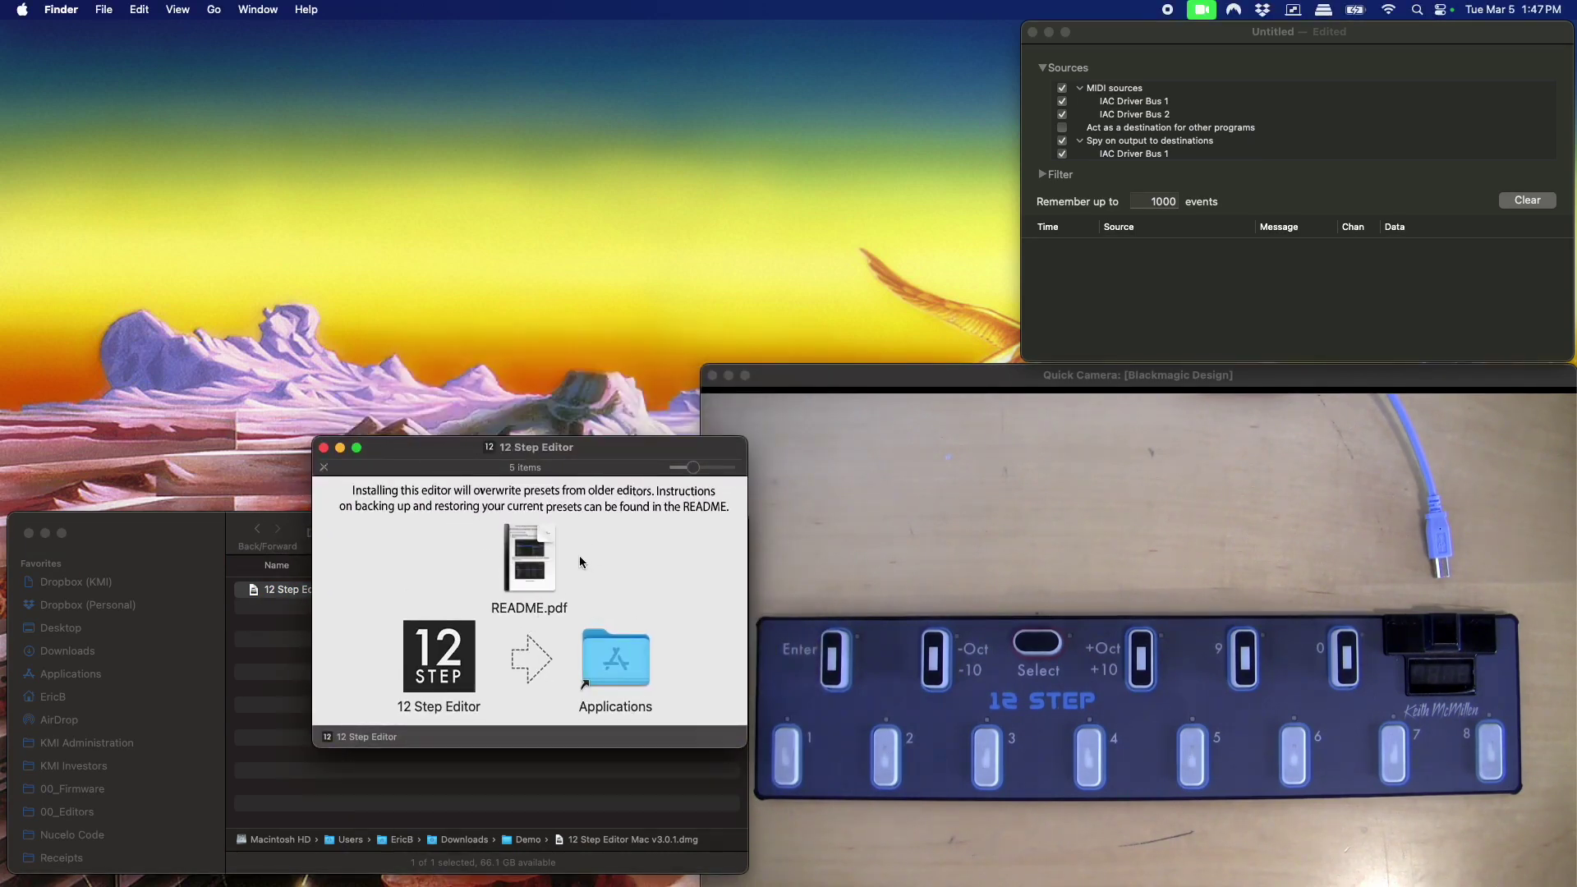
pyautogui.click(537, 543)
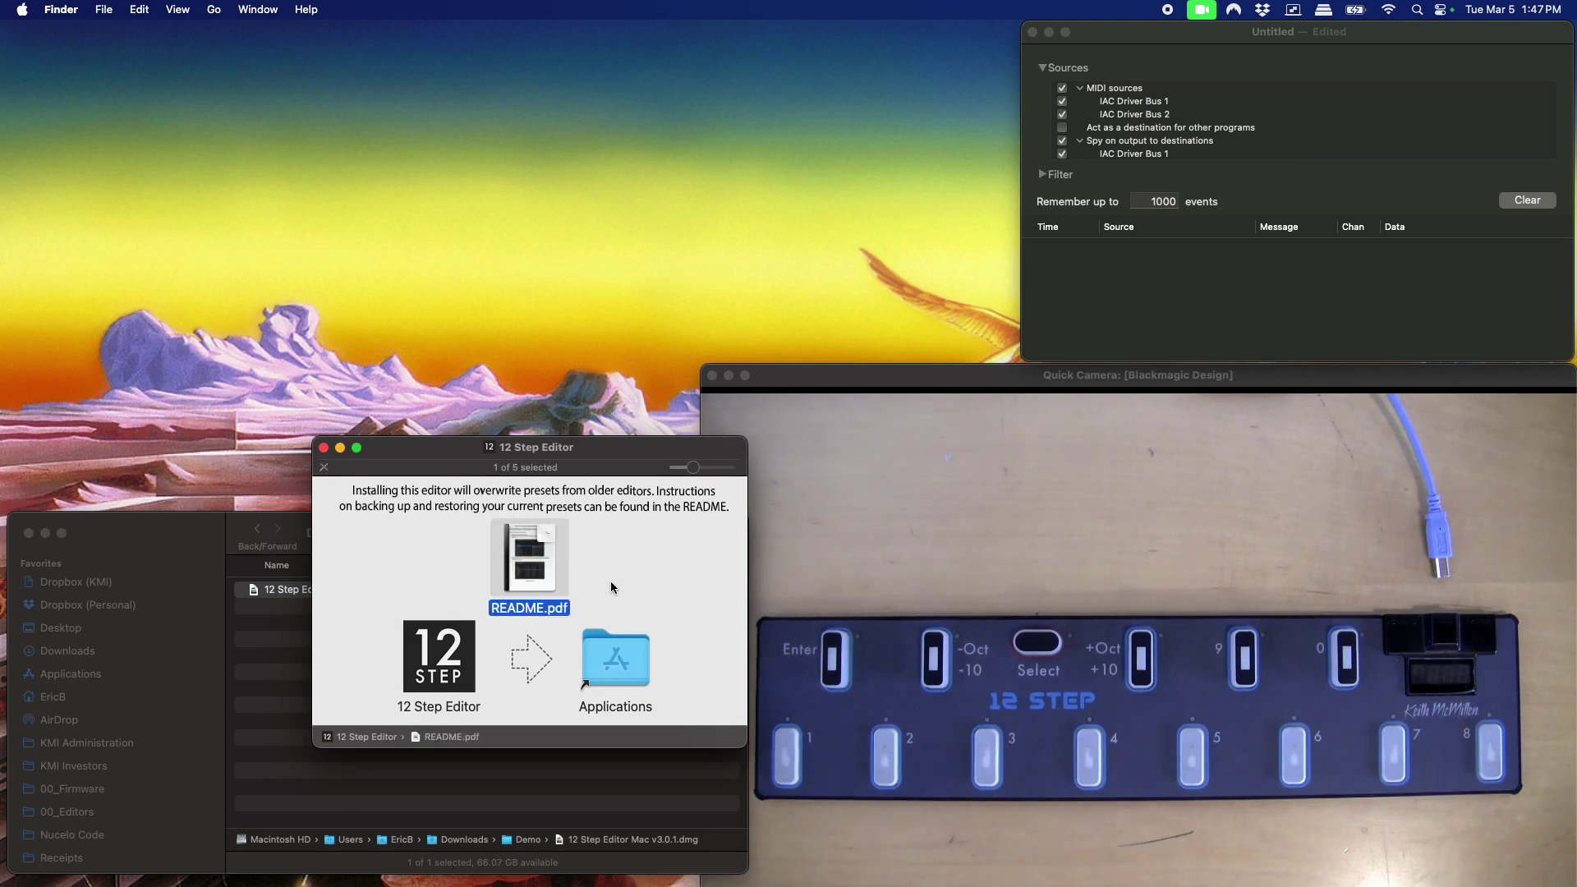
pyautogui.moveTo(539, 549)
pyautogui.click(600, 585)
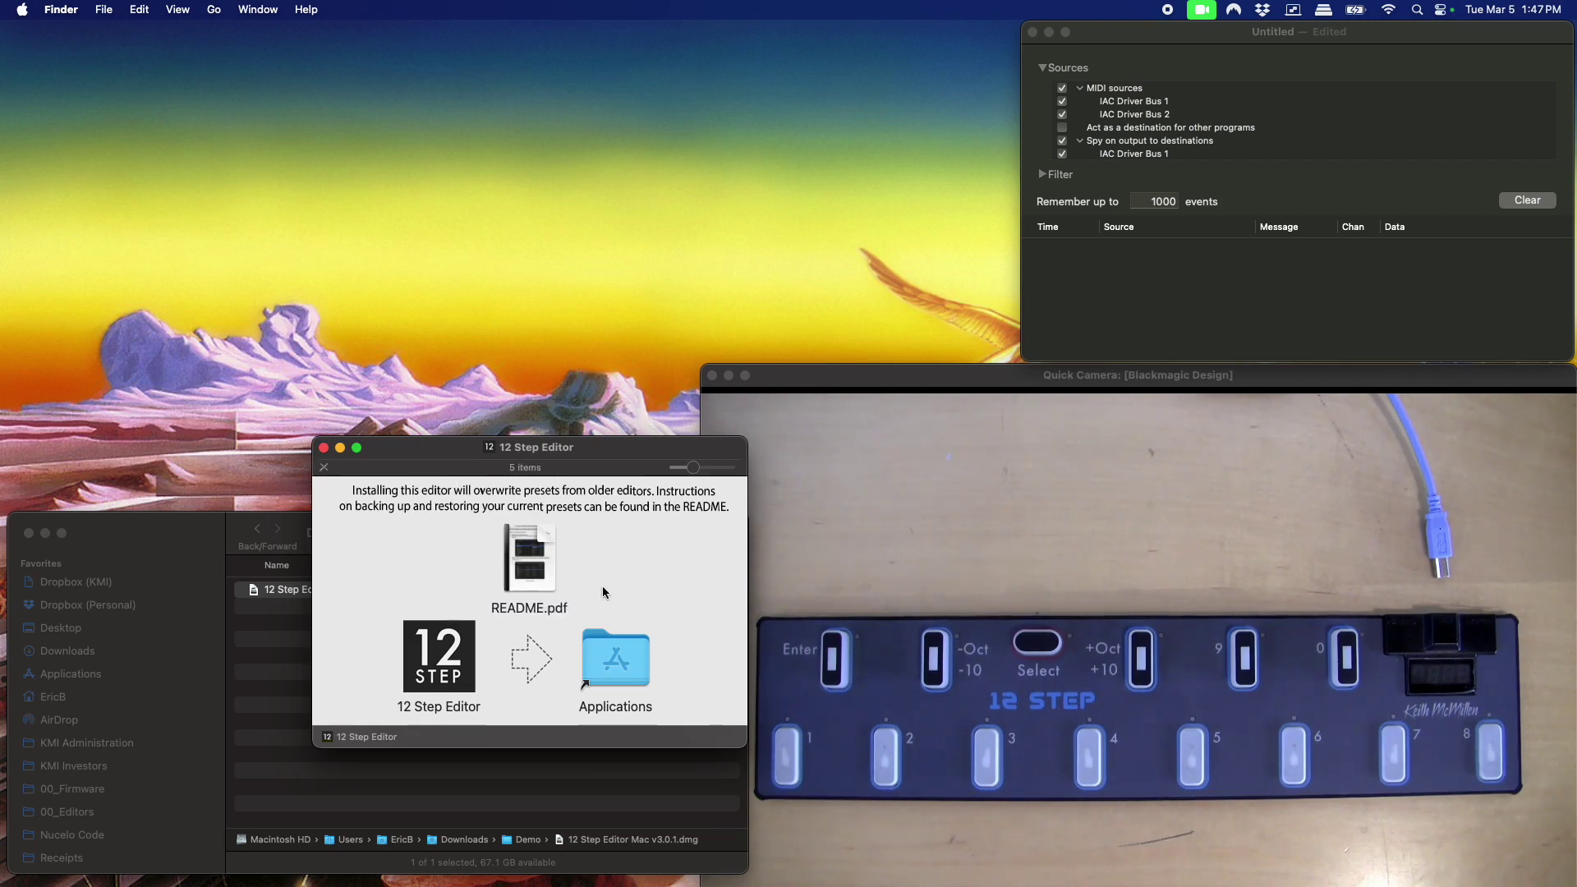
# Step: Drag 12 Step Editor onto the Applications alias, then close the installer window
pyautogui.click(438, 656)
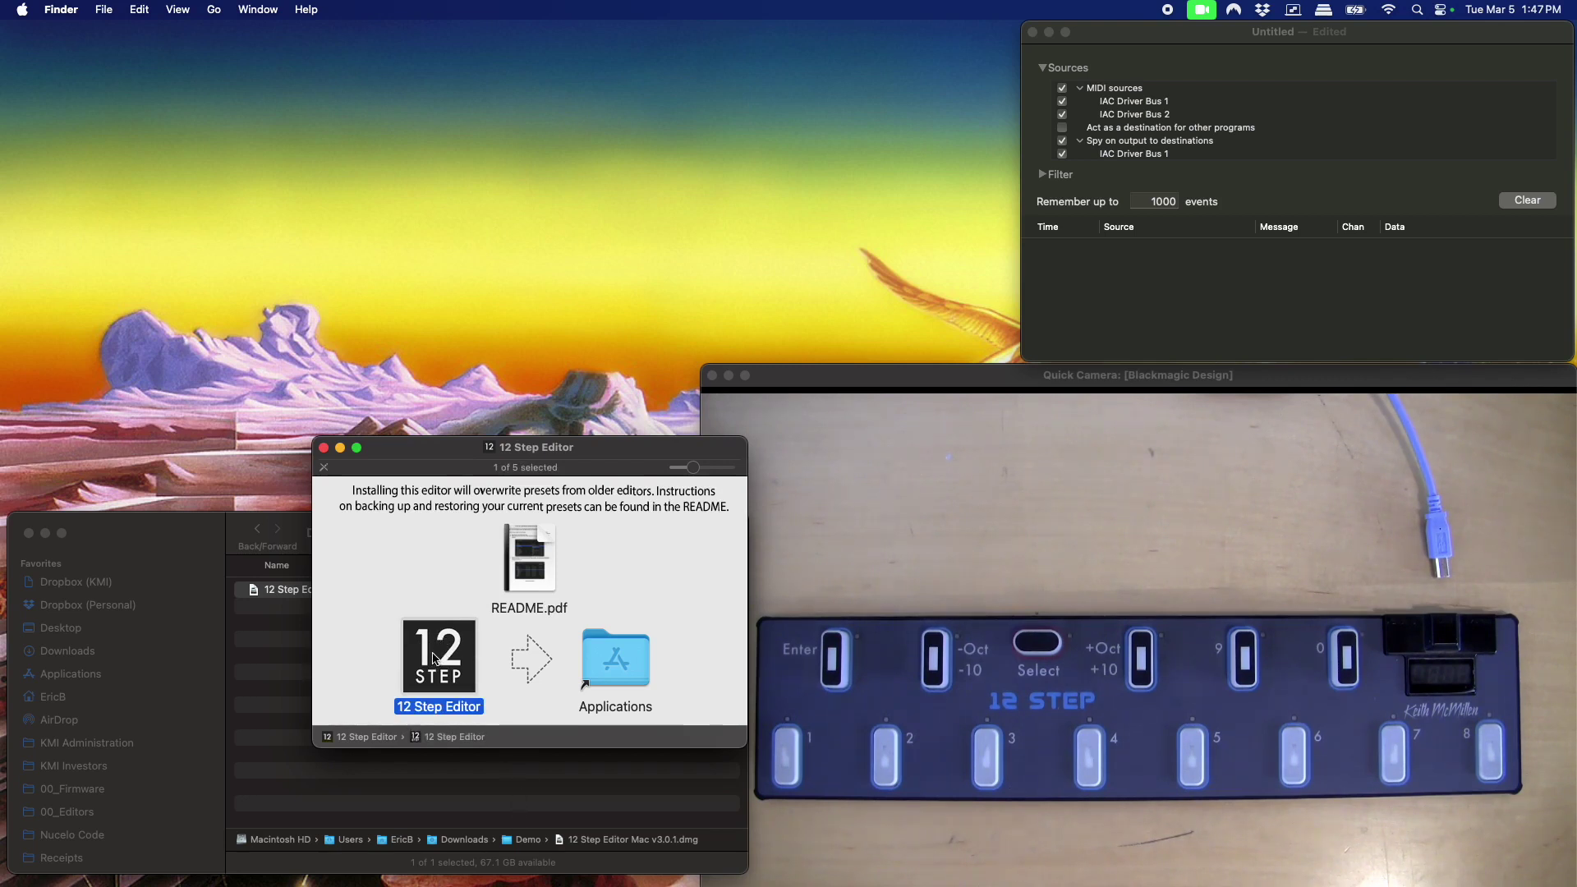
pyautogui.moveTo(436, 658); pyautogui.dragTo(613, 659)
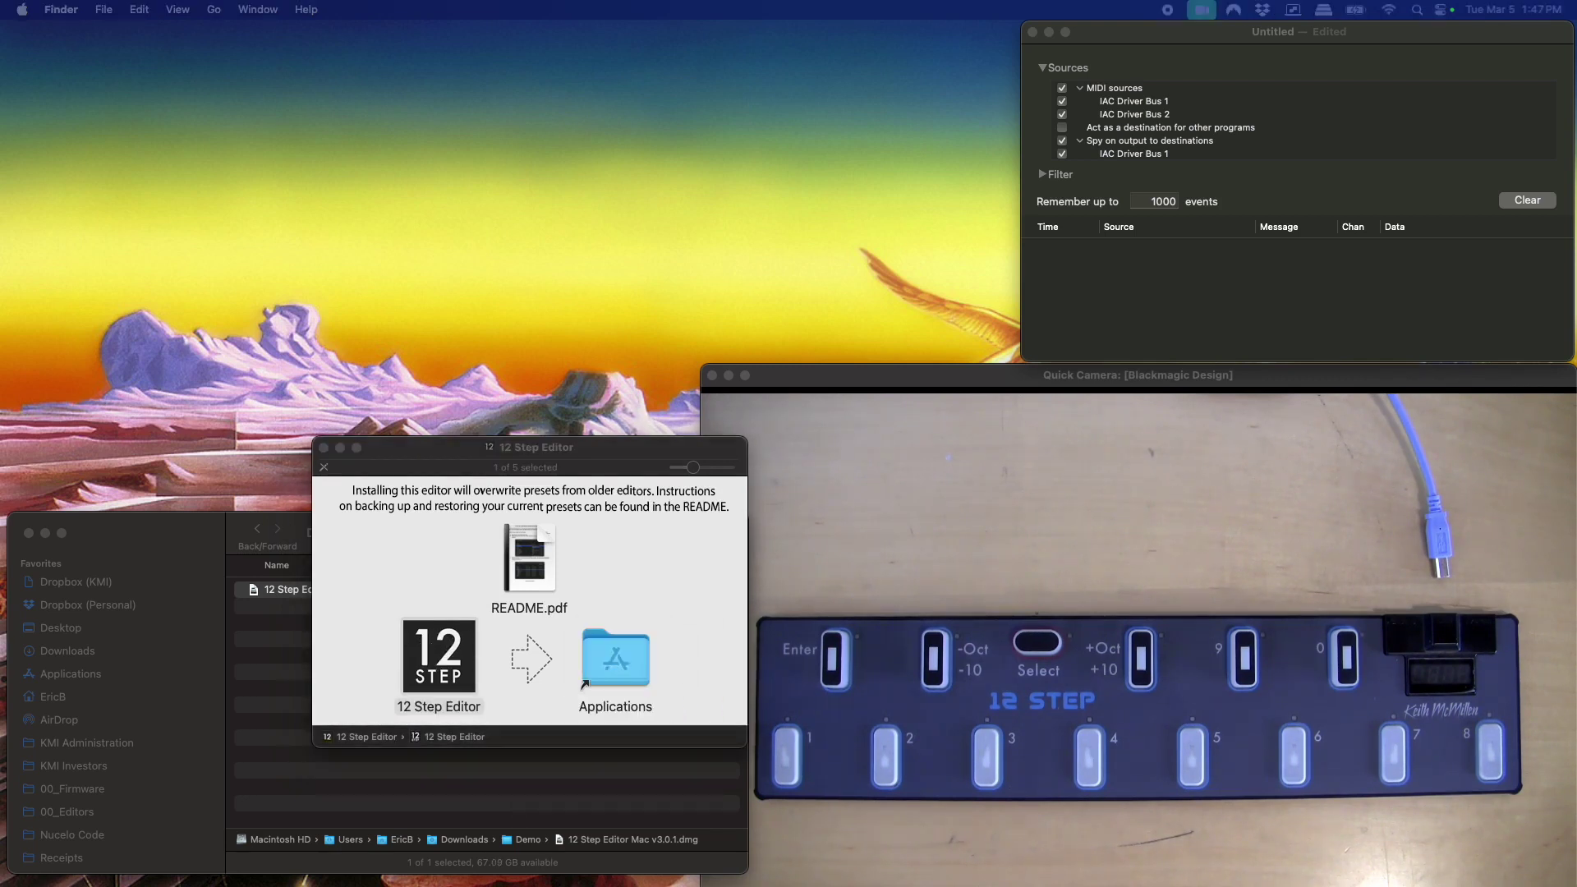
pyautogui.click(325, 450)
pyautogui.scroll(-10, 164, 688)
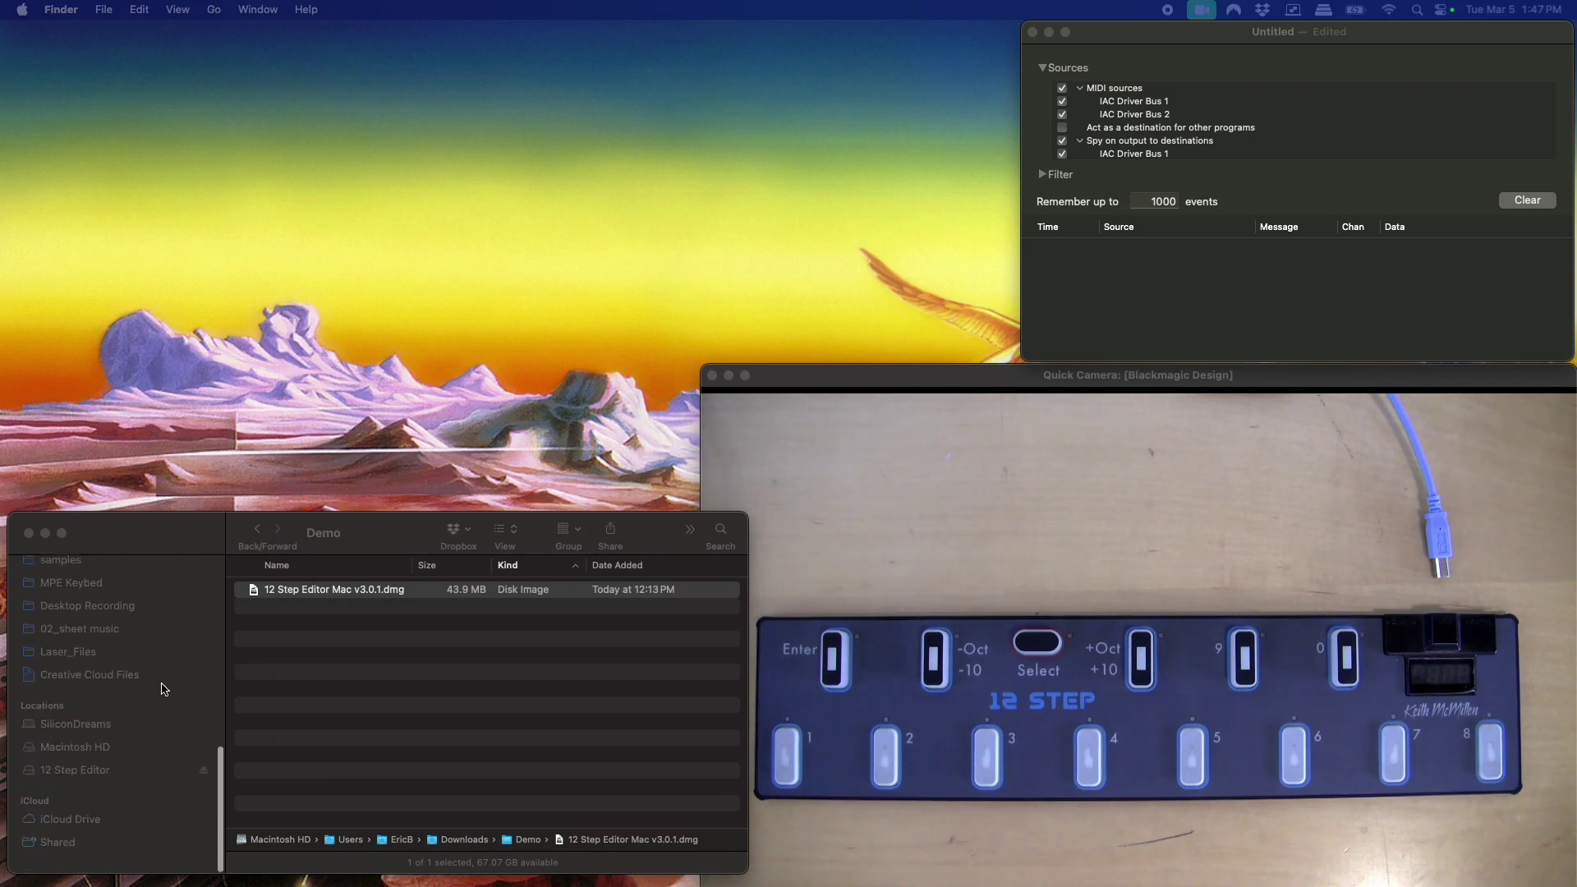
# Step: Go to Applications and select the 12 Step Editor folder and its app
pyautogui.click(205, 787)
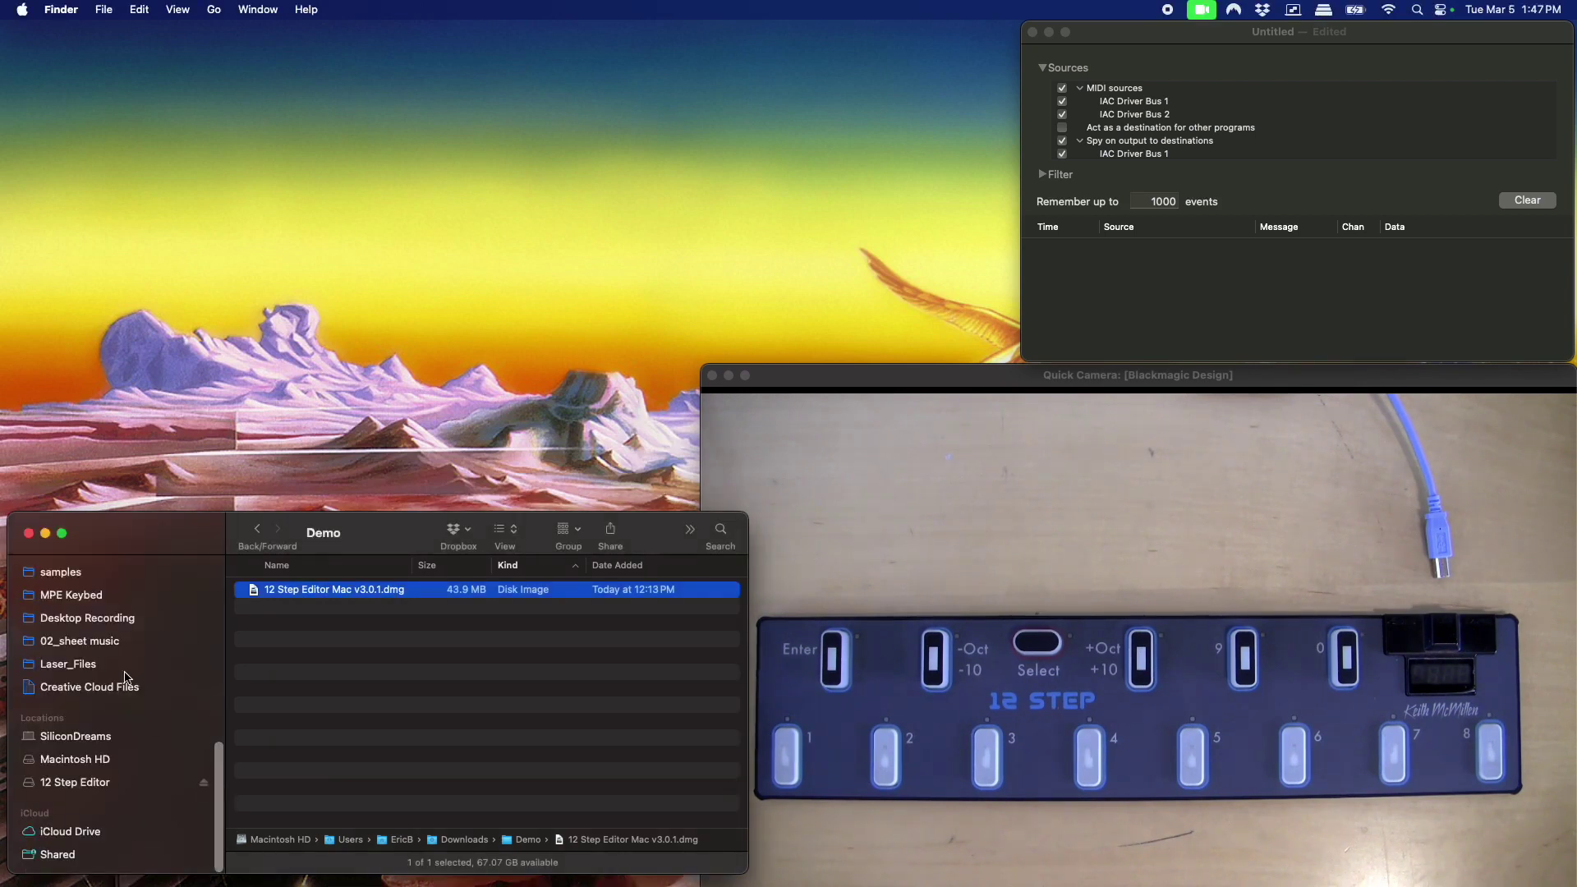
pyautogui.scroll(10, 96, 744)
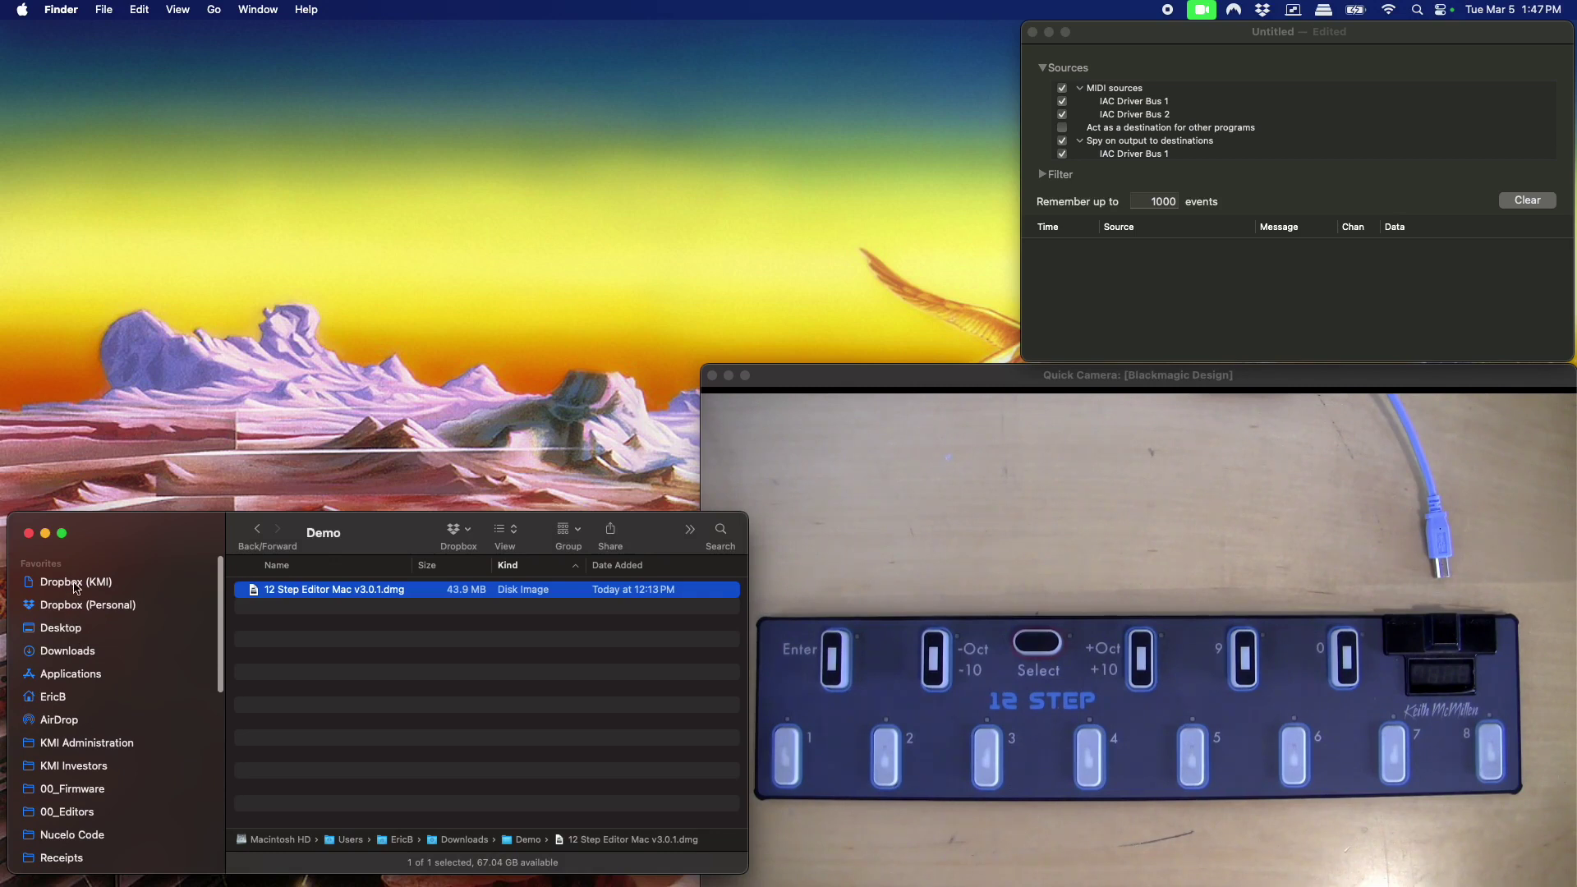
pyautogui.click(72, 674)
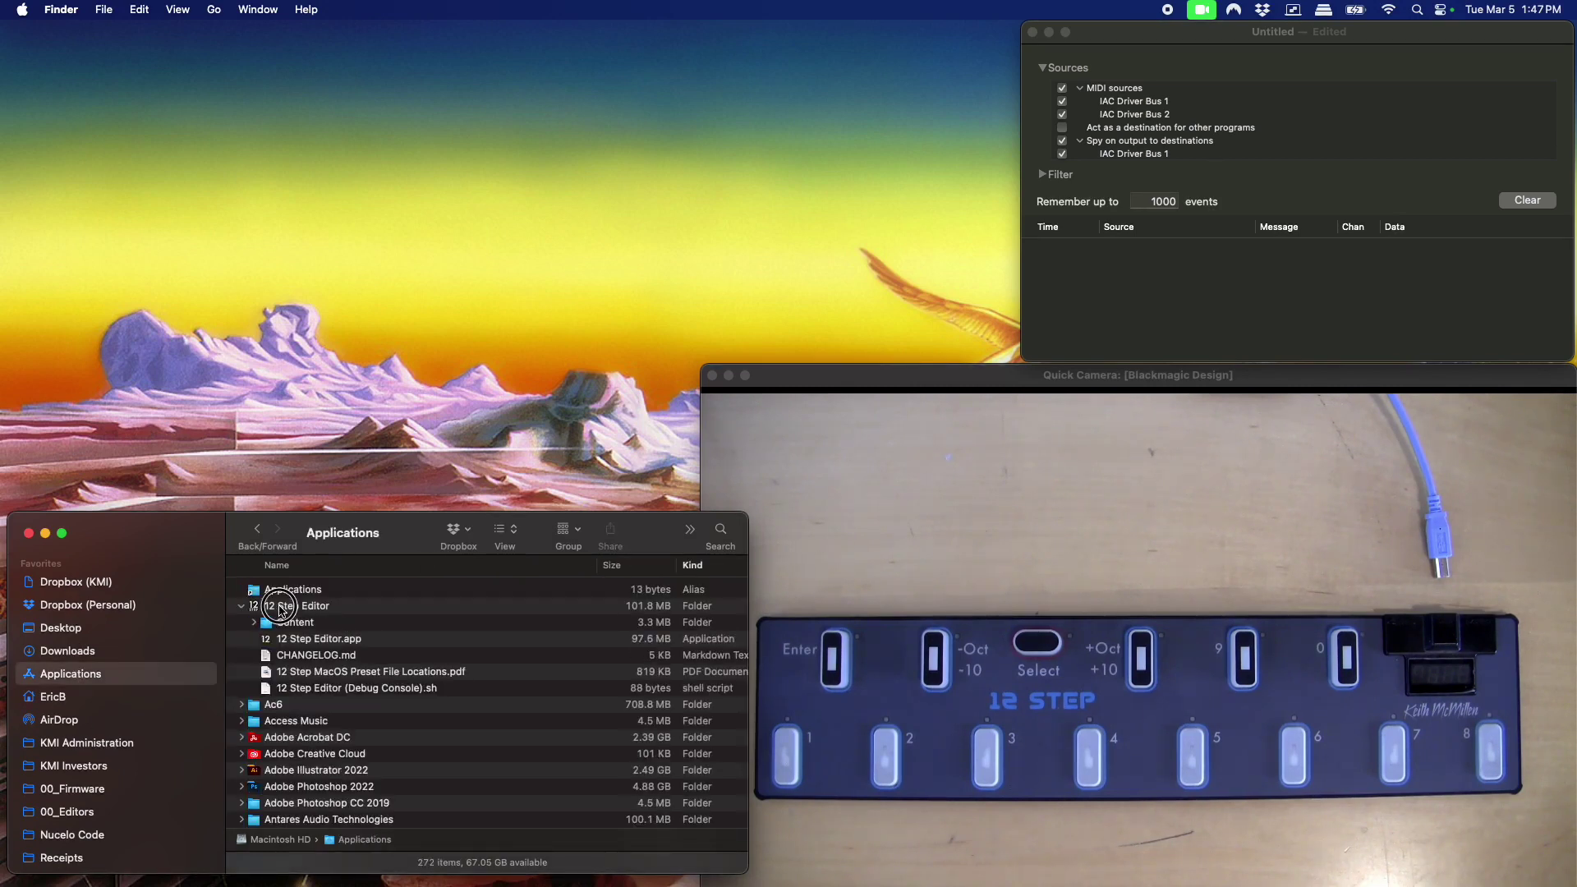
pyautogui.click(279, 608)
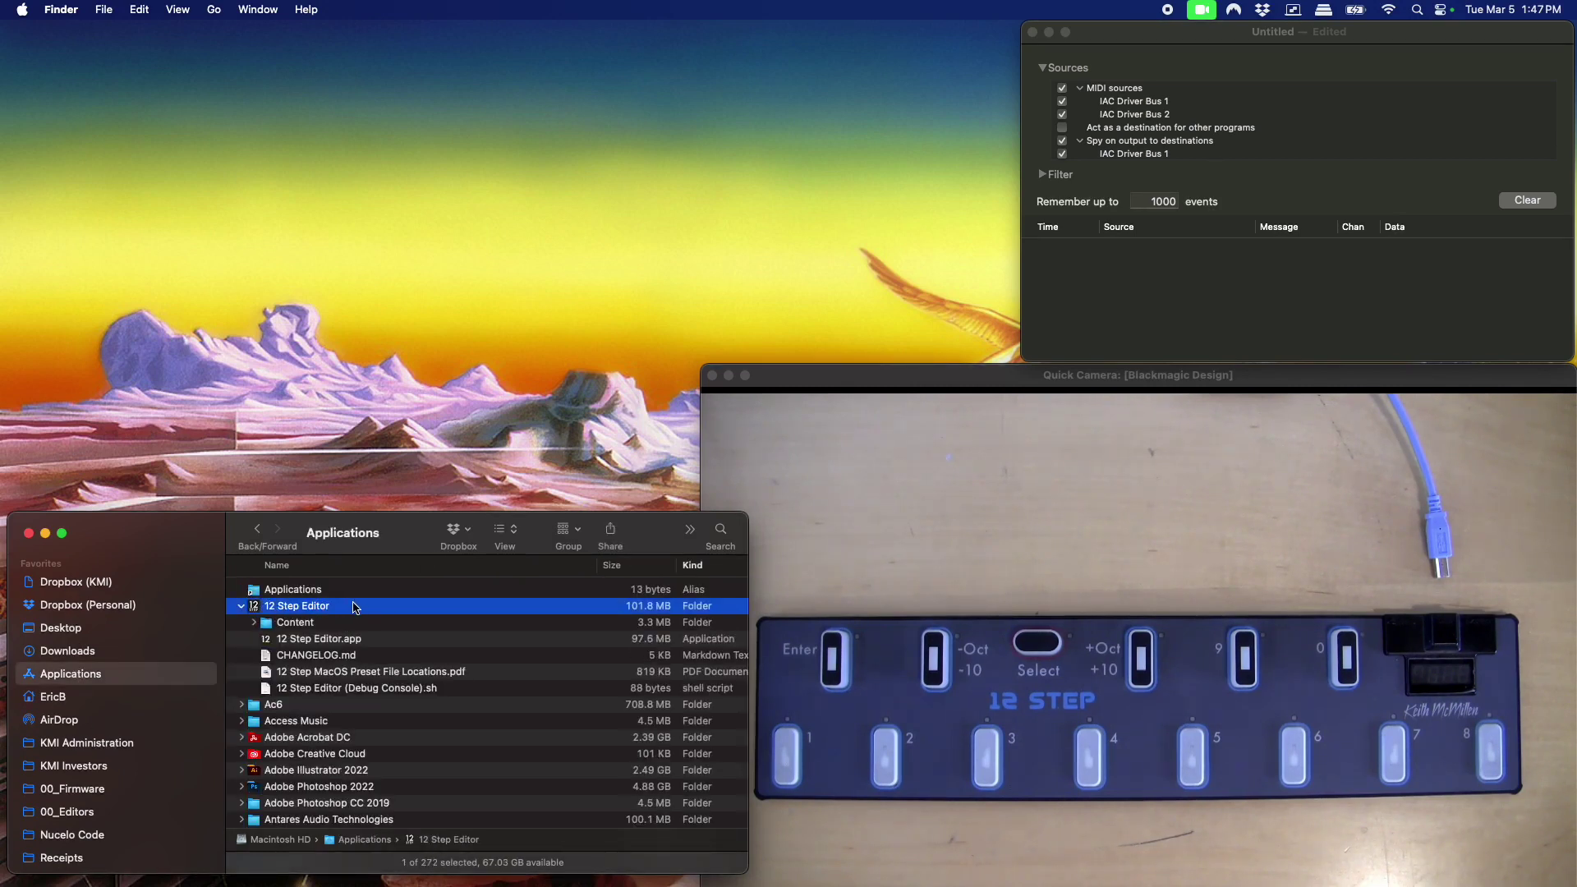
pyautogui.click(336, 641)
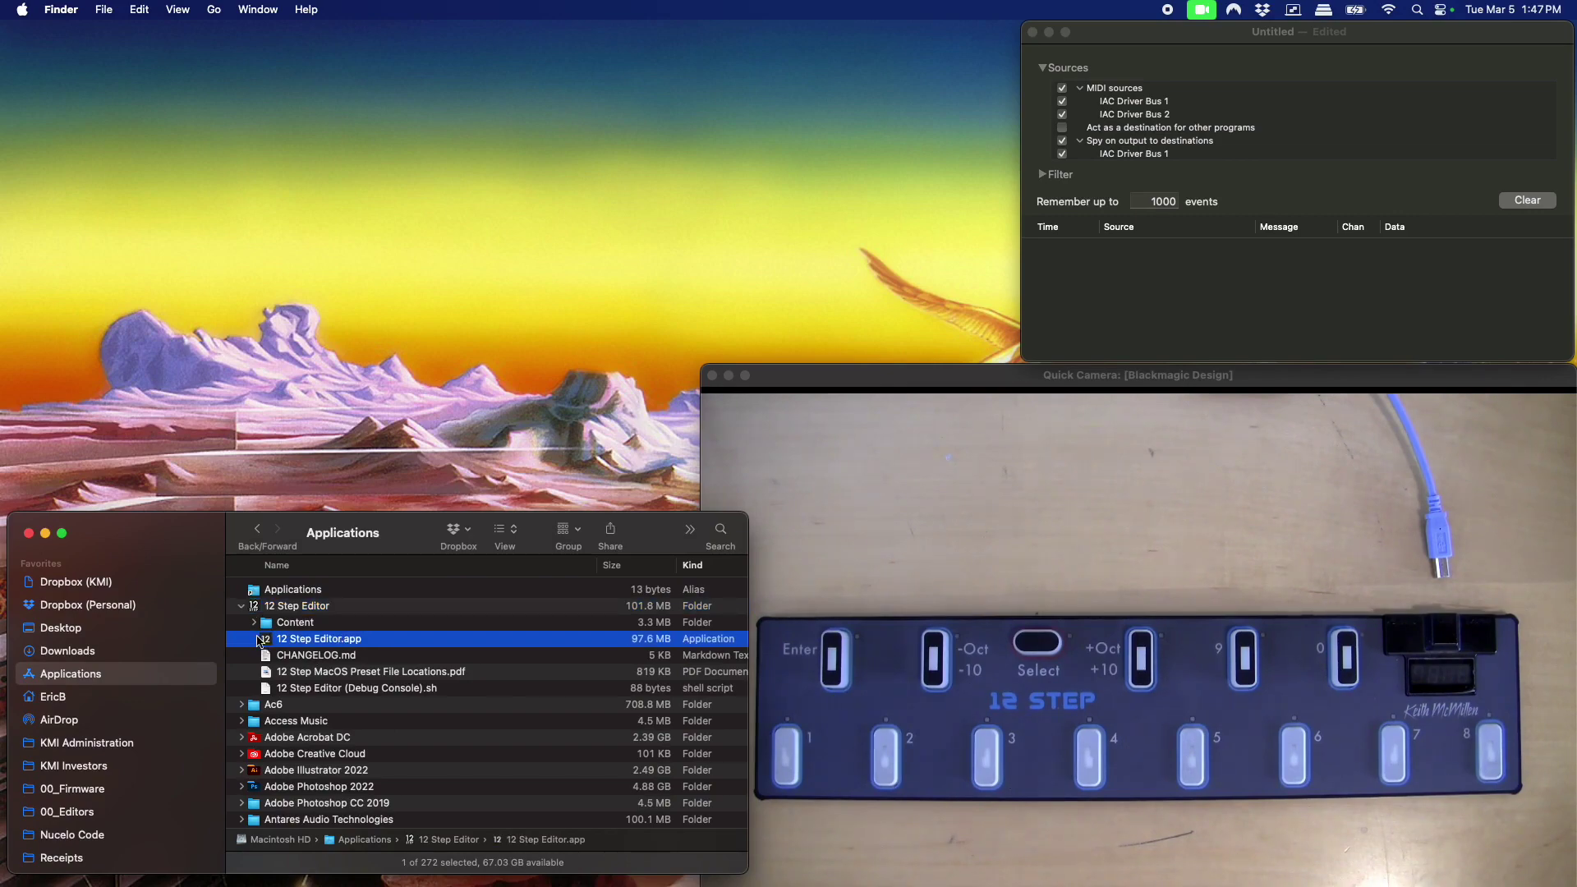
# Step: Quick Look CHANGELOG.md, then select the preset-locations PDF and the Debug Console script
pyautogui.click(332, 656)
pyautogui.press('space')
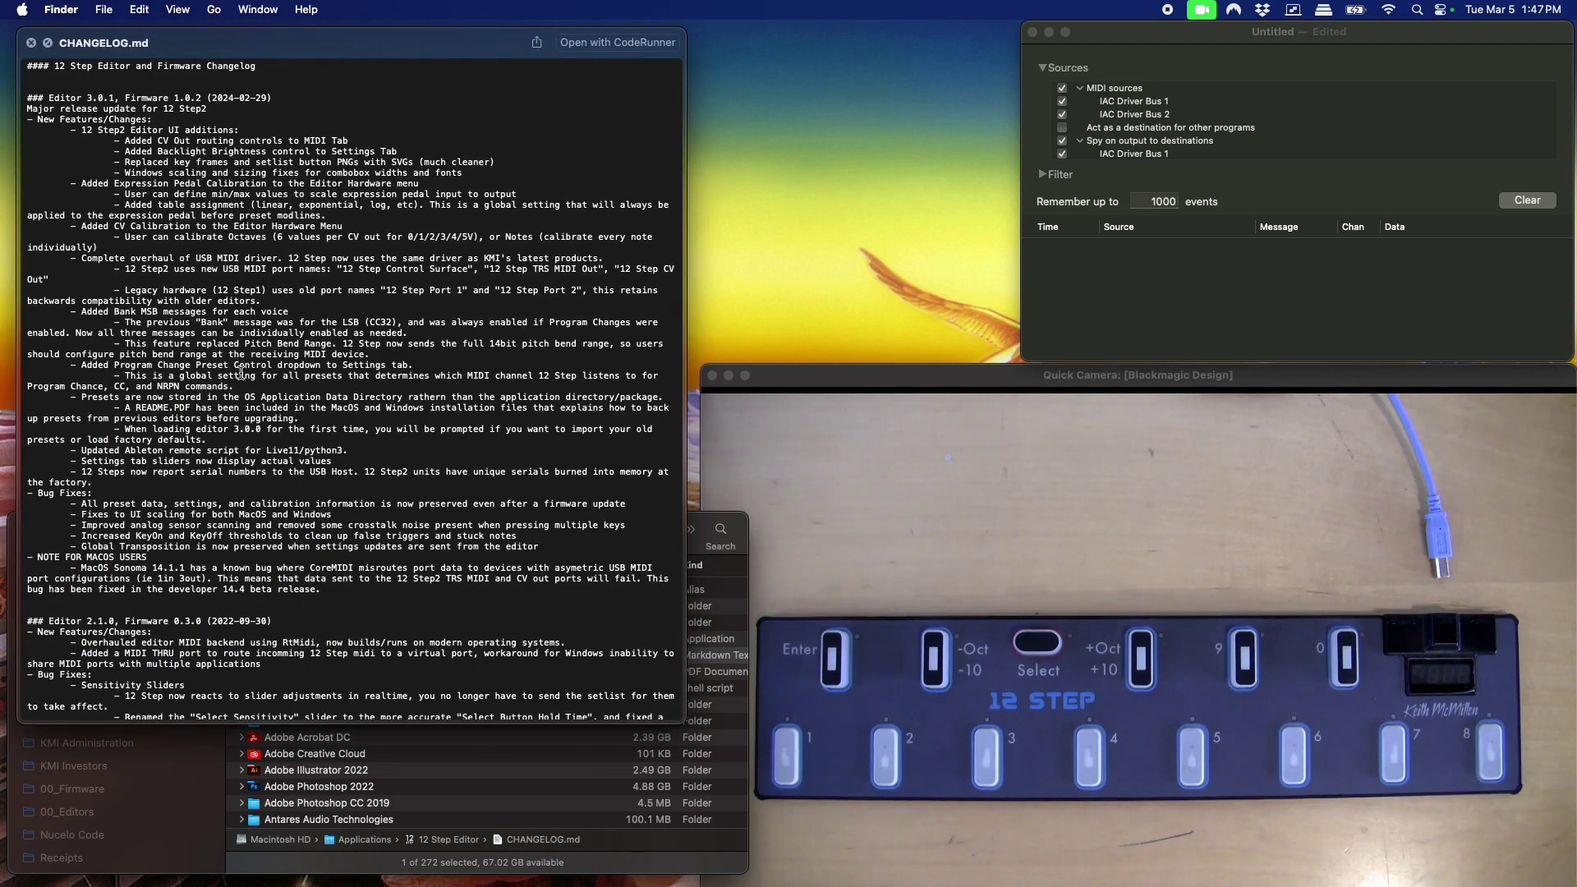
pyautogui.press('space')
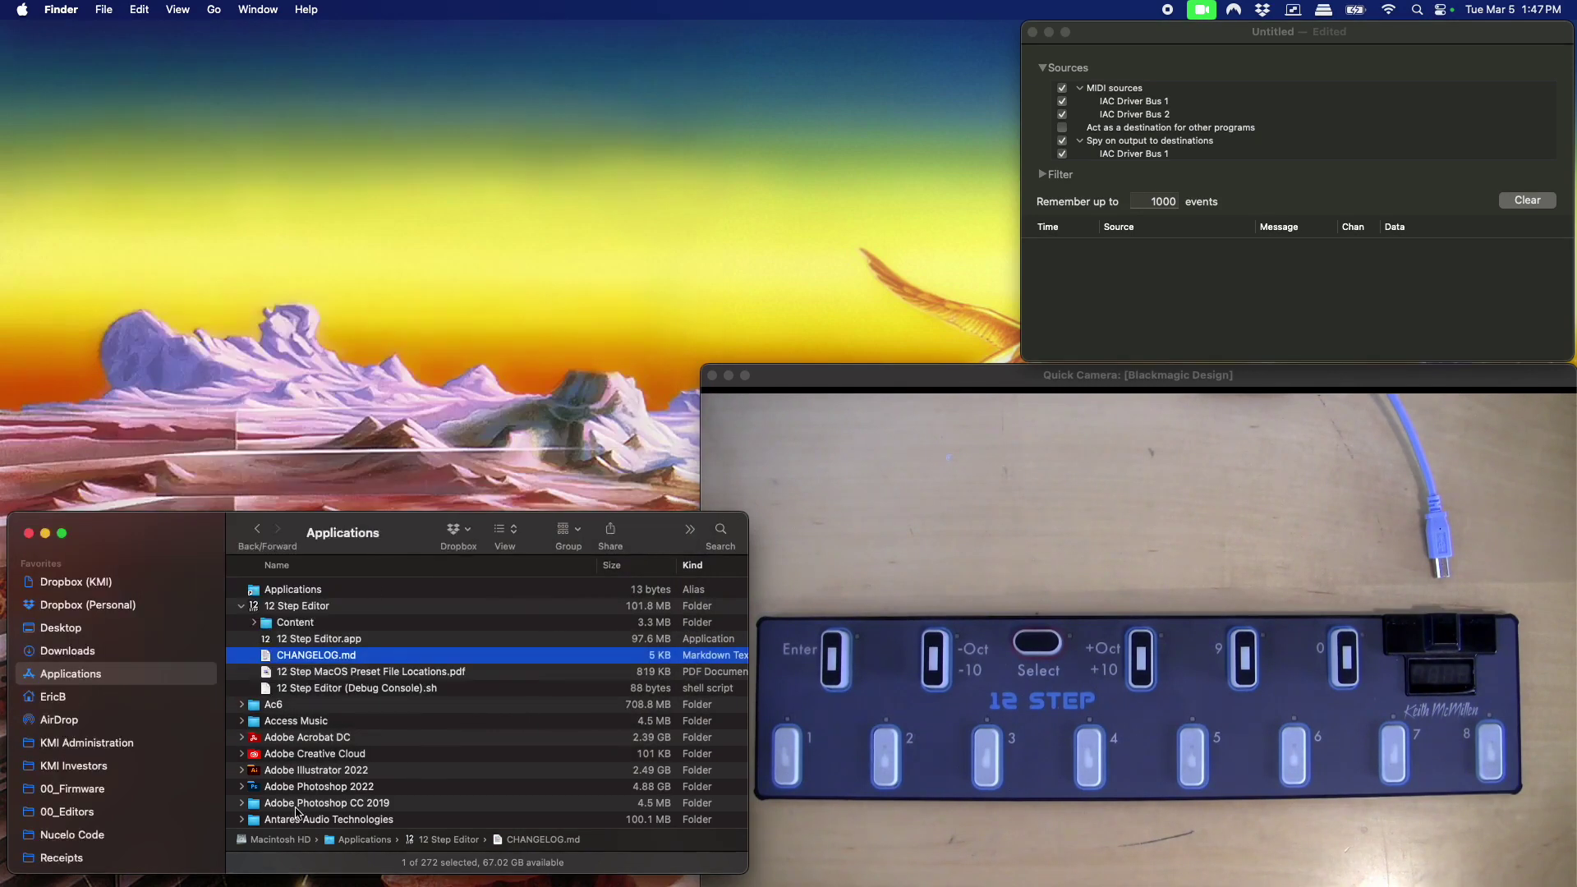
pyautogui.click(410, 671)
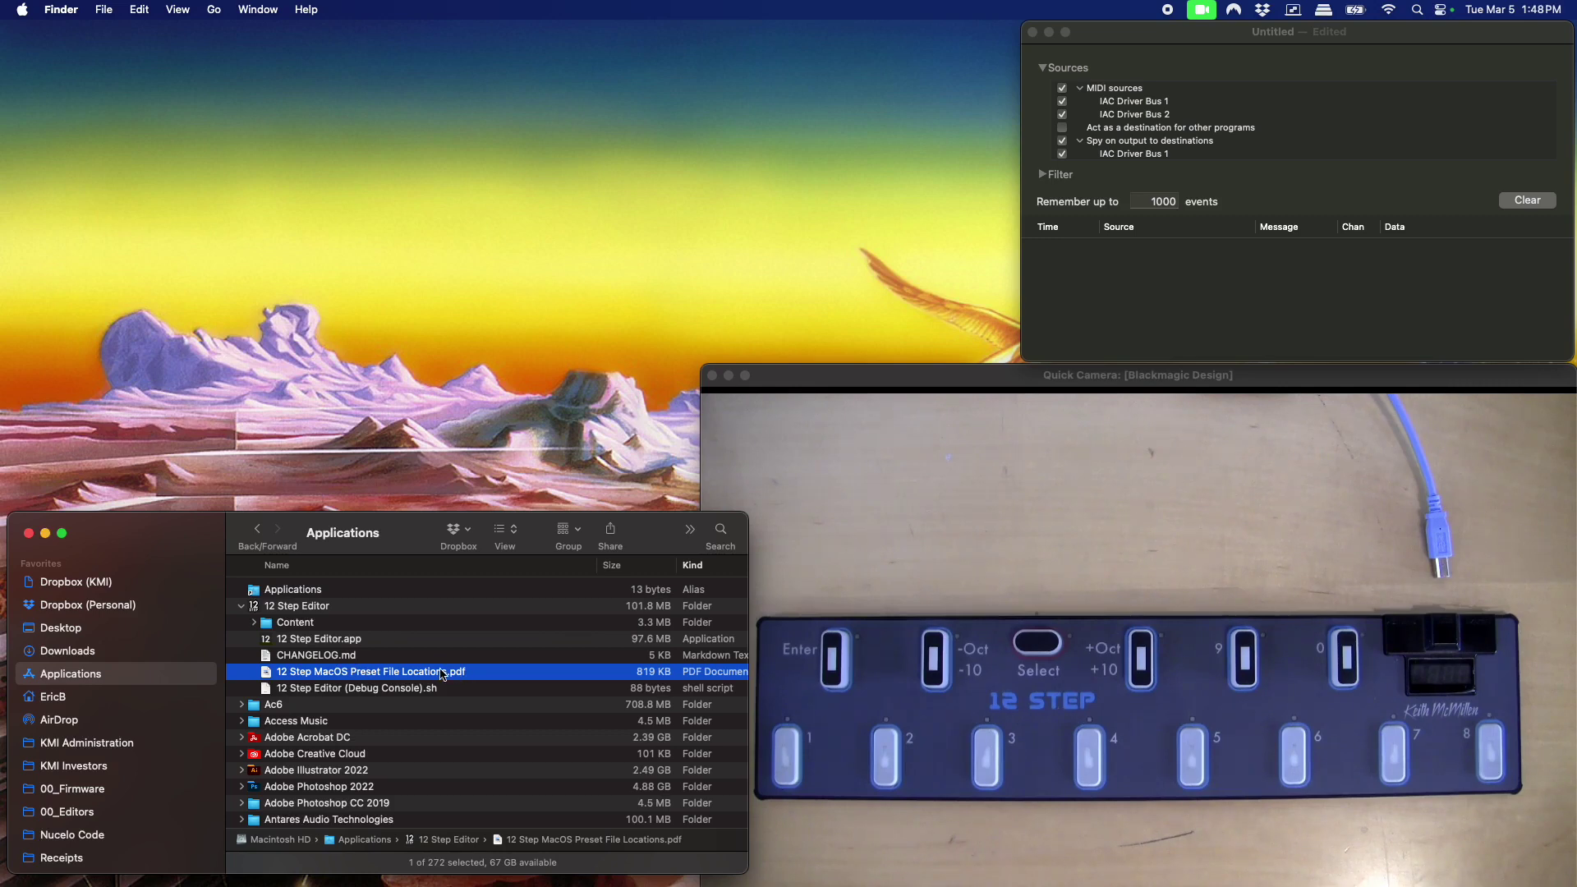
pyautogui.click(321, 691)
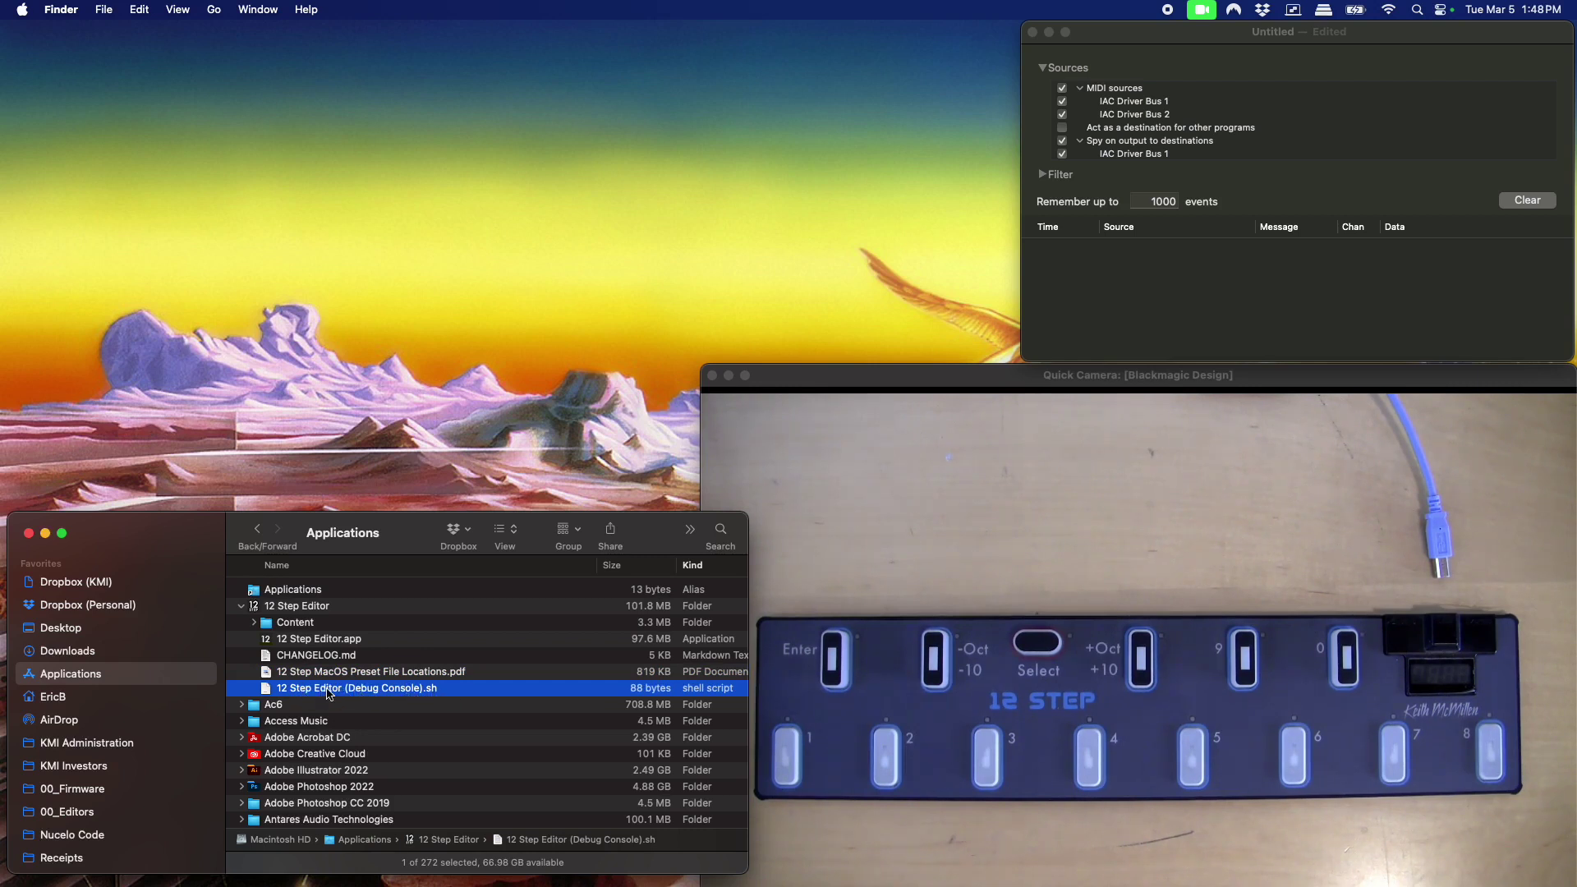
# Step: Expand the Content folder, select the 3.0.1 manual, and browse the Firmware folder files
pyautogui.click(254, 622)
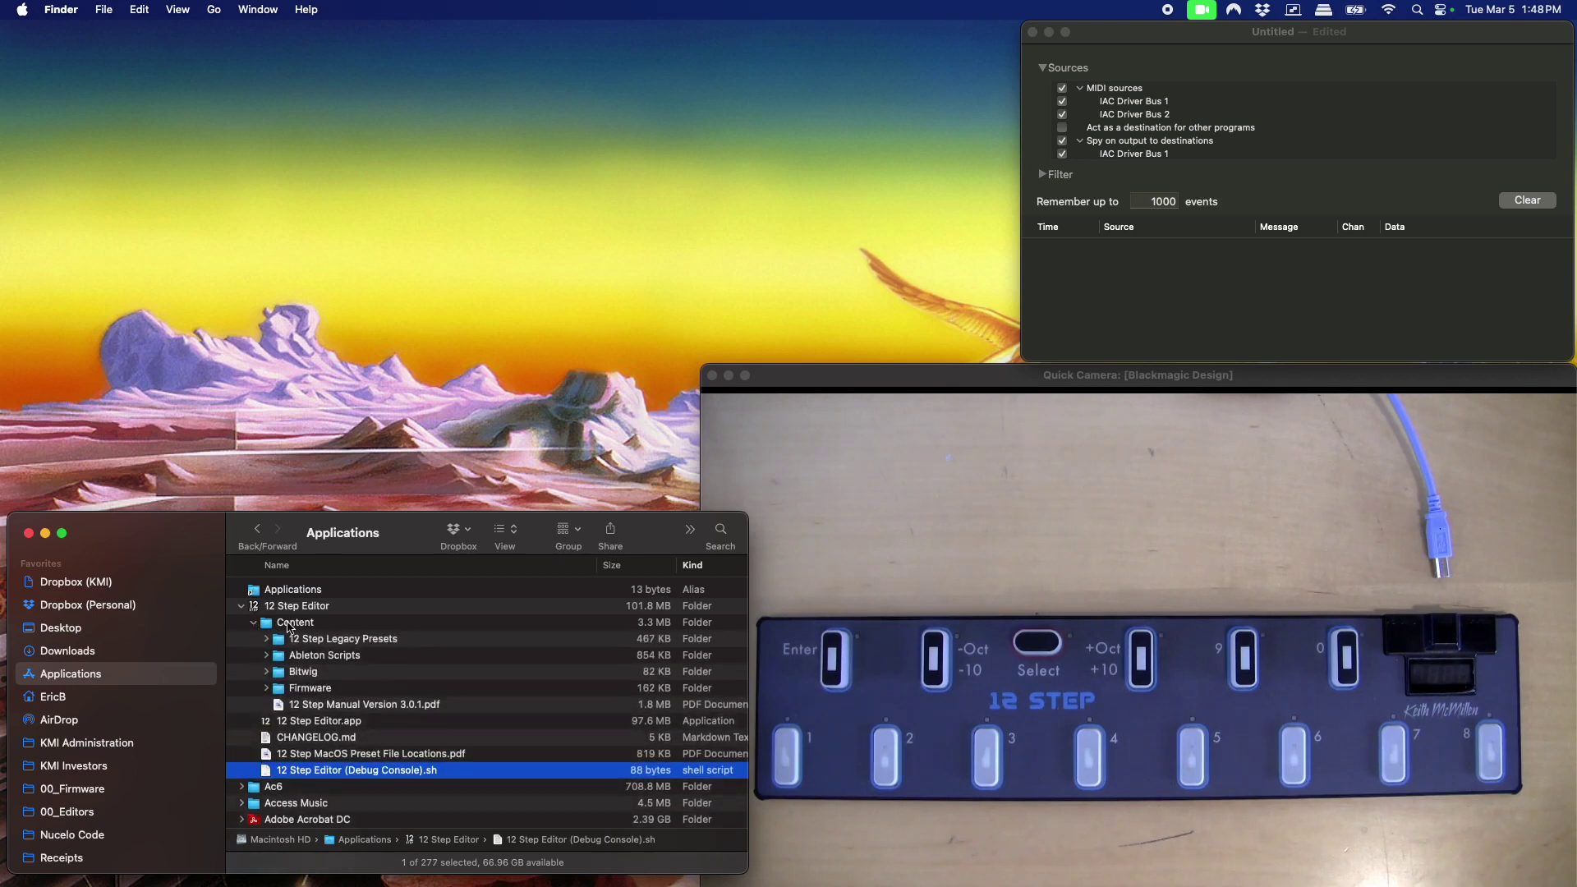
pyautogui.click(290, 624)
pyautogui.click(333, 705)
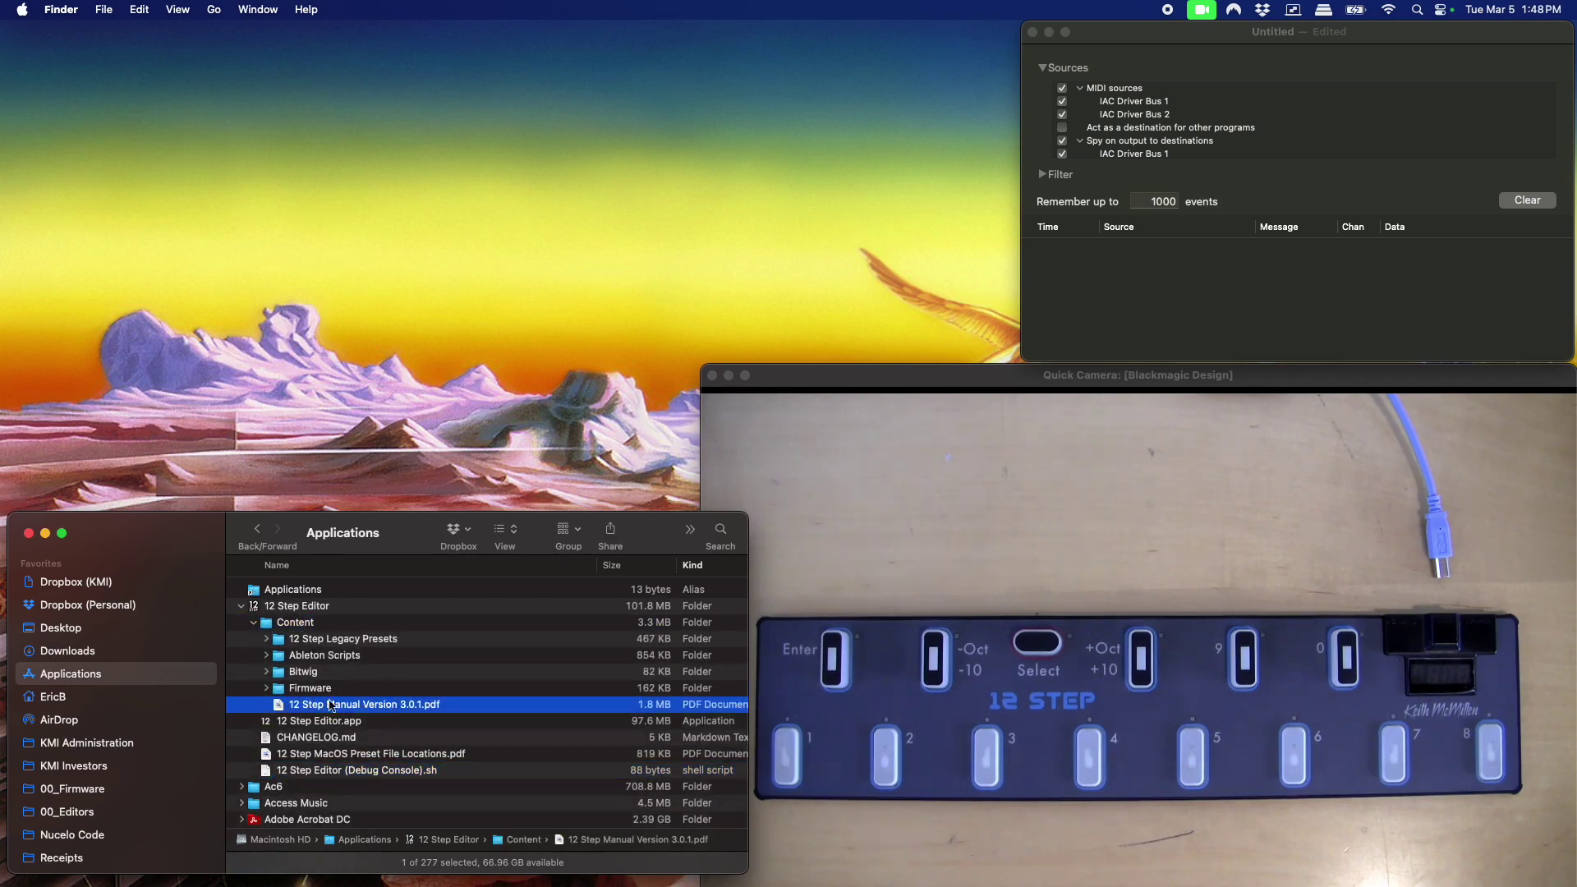
pyautogui.click(315, 692)
pyautogui.click(267, 688)
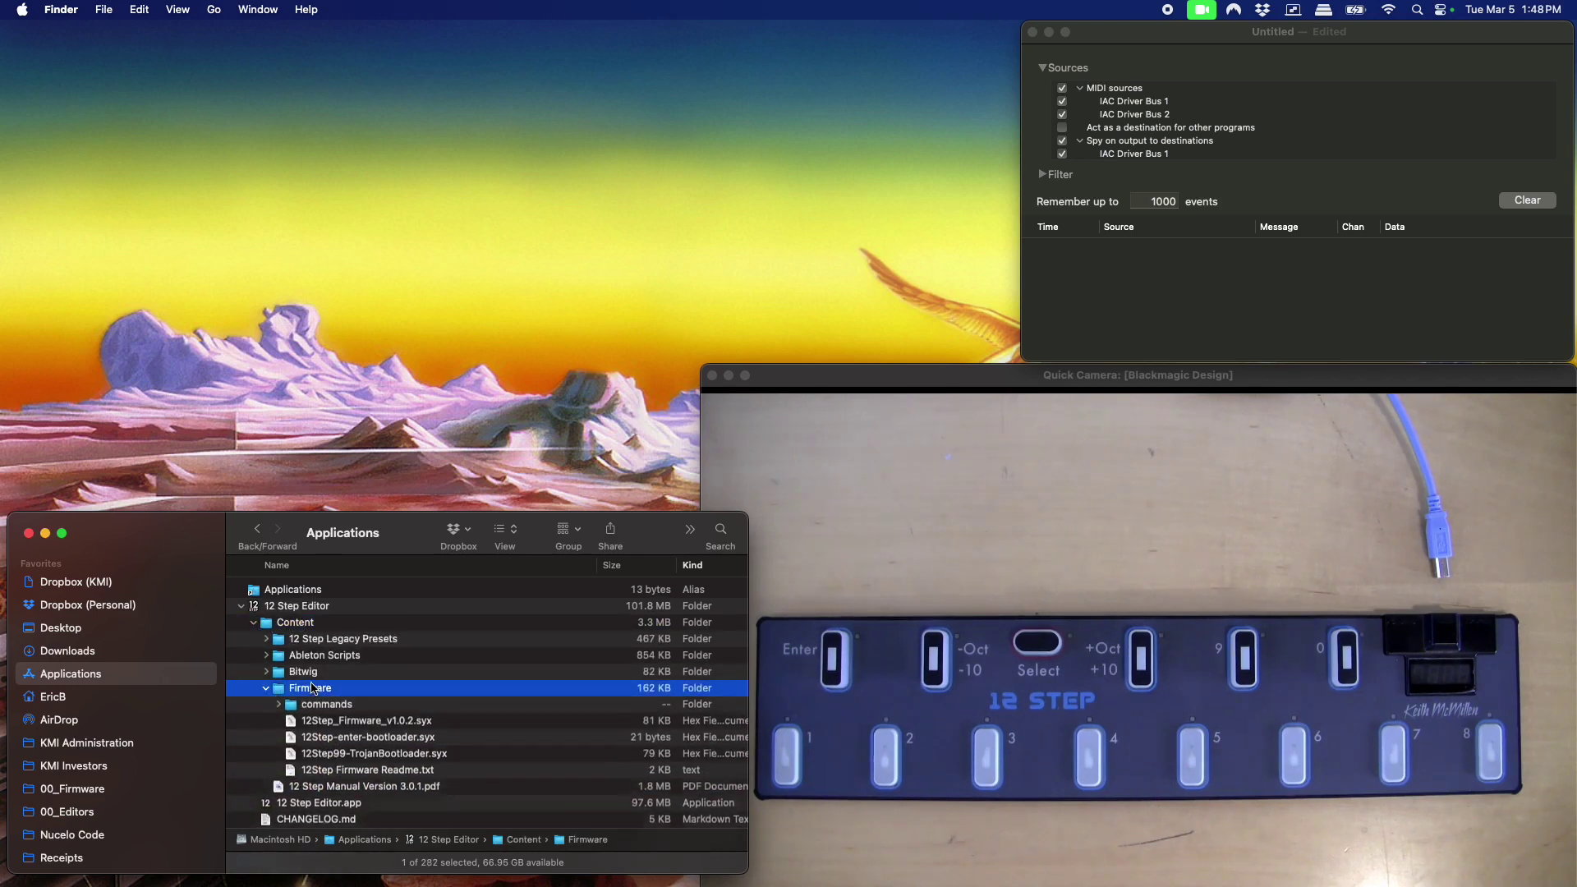
pyautogui.scroll(-1, 326, 681)
pyautogui.click(395, 712)
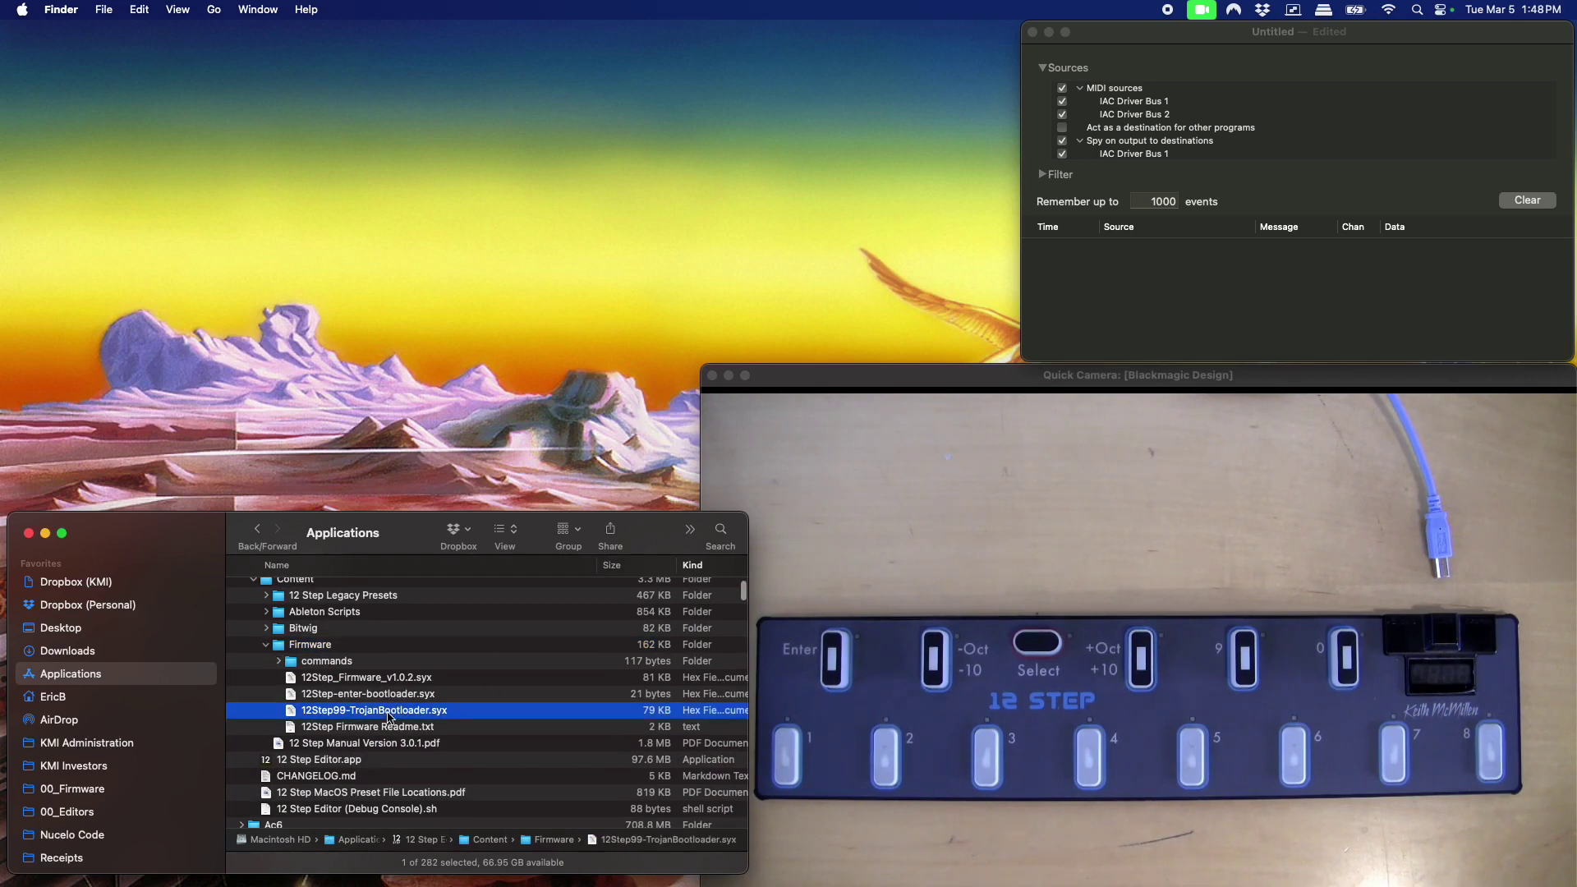
pyautogui.click(361, 727)
# Step: Inspect the v1.0.2 firmware and bootloader files, preview the firmware readme, and open commands
pyautogui.click(380, 679)
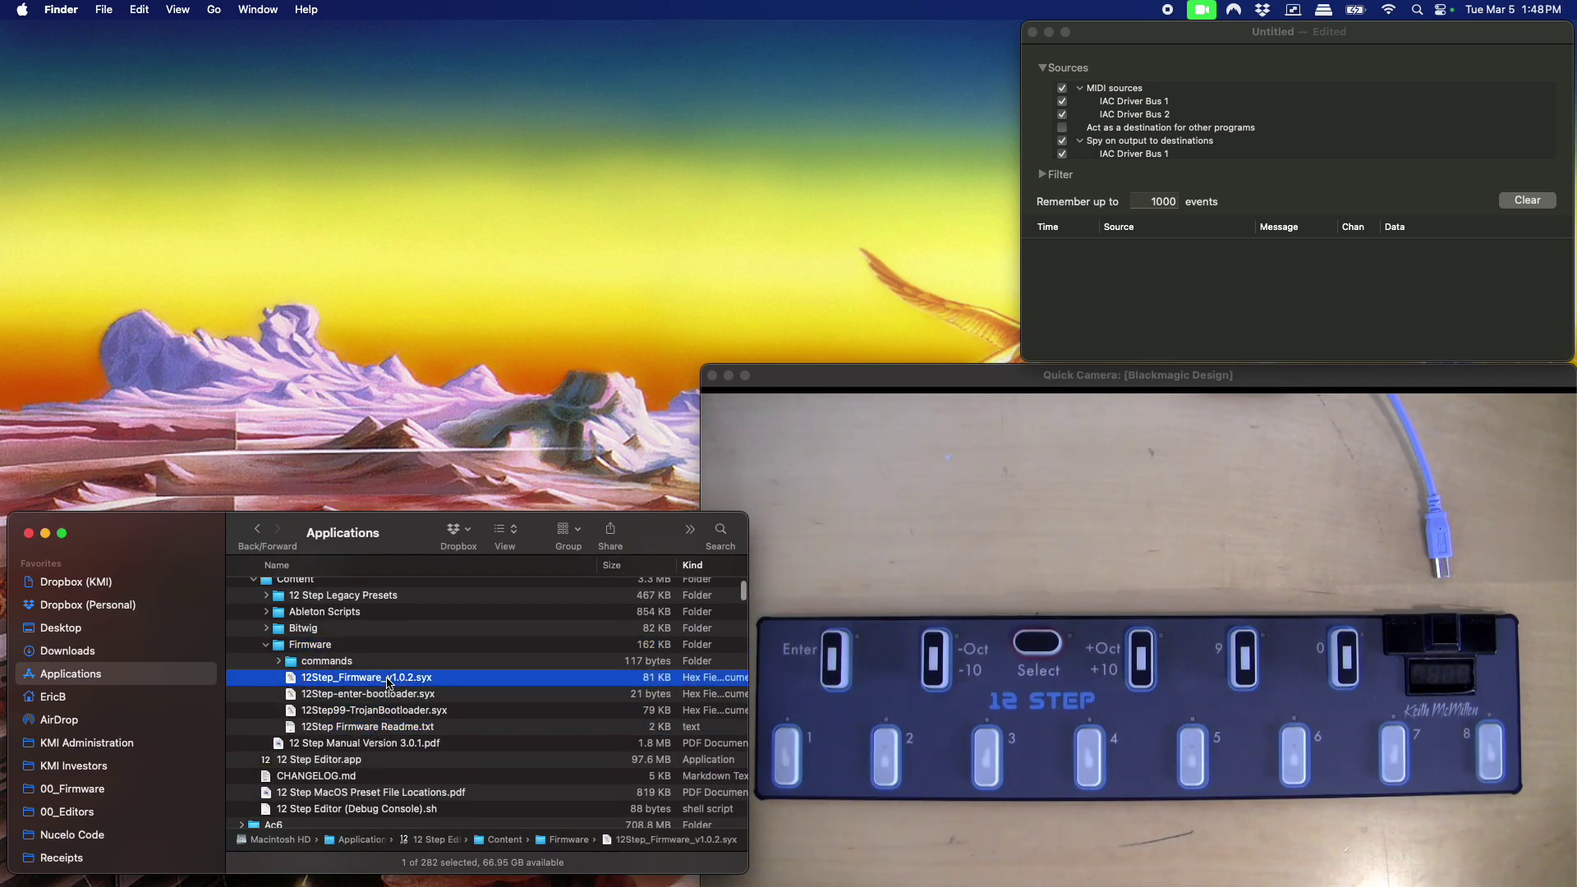
pyautogui.click(375, 695)
pyautogui.click(387, 729)
pyautogui.press('space')
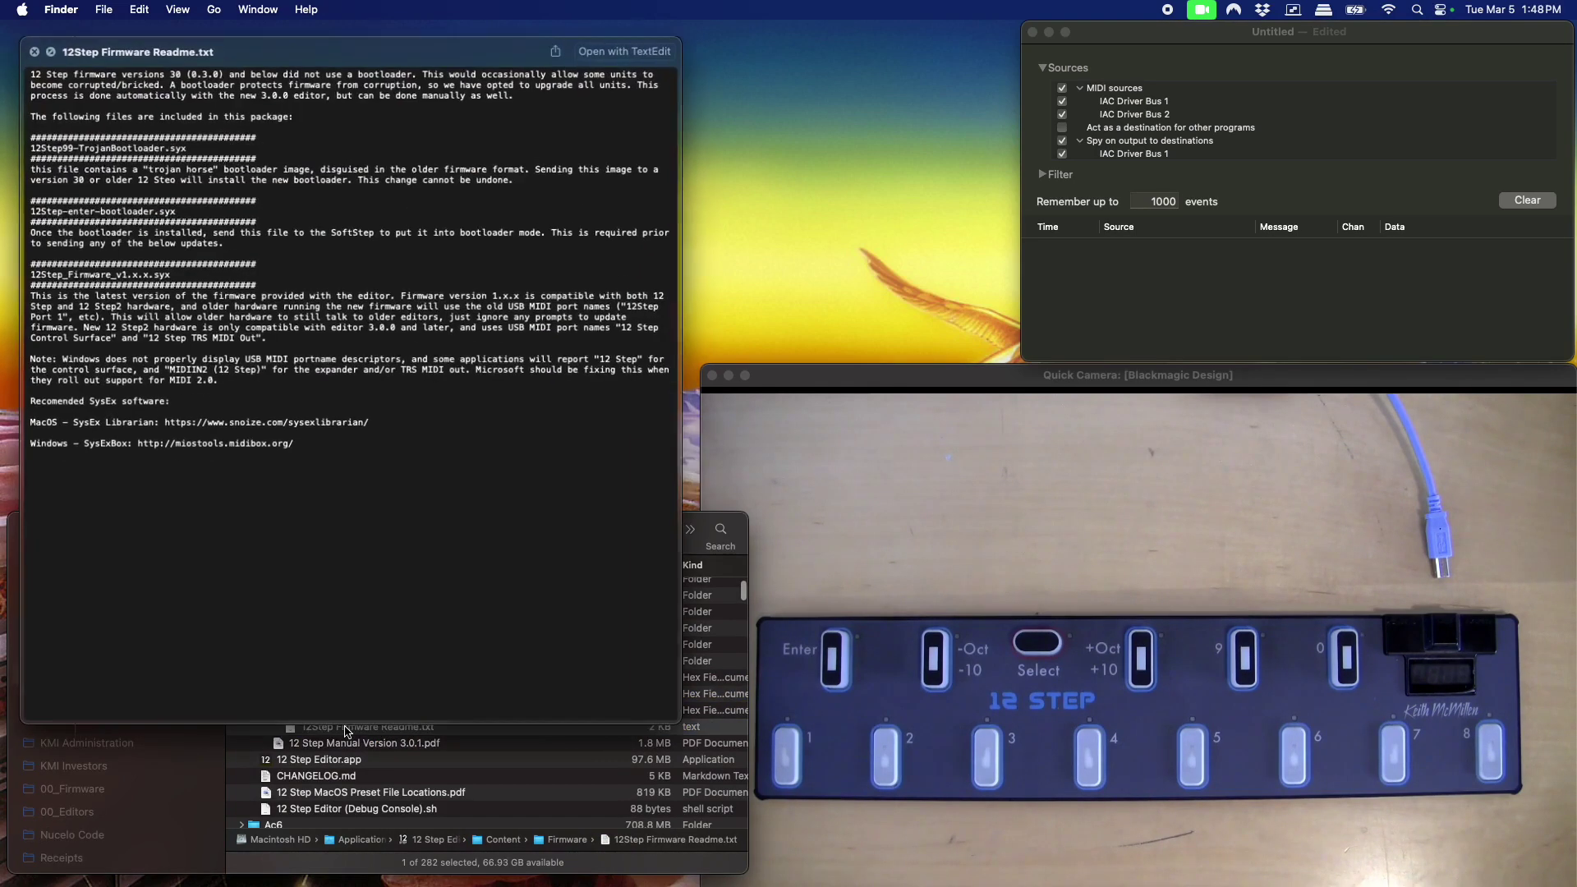
pyautogui.press('space')
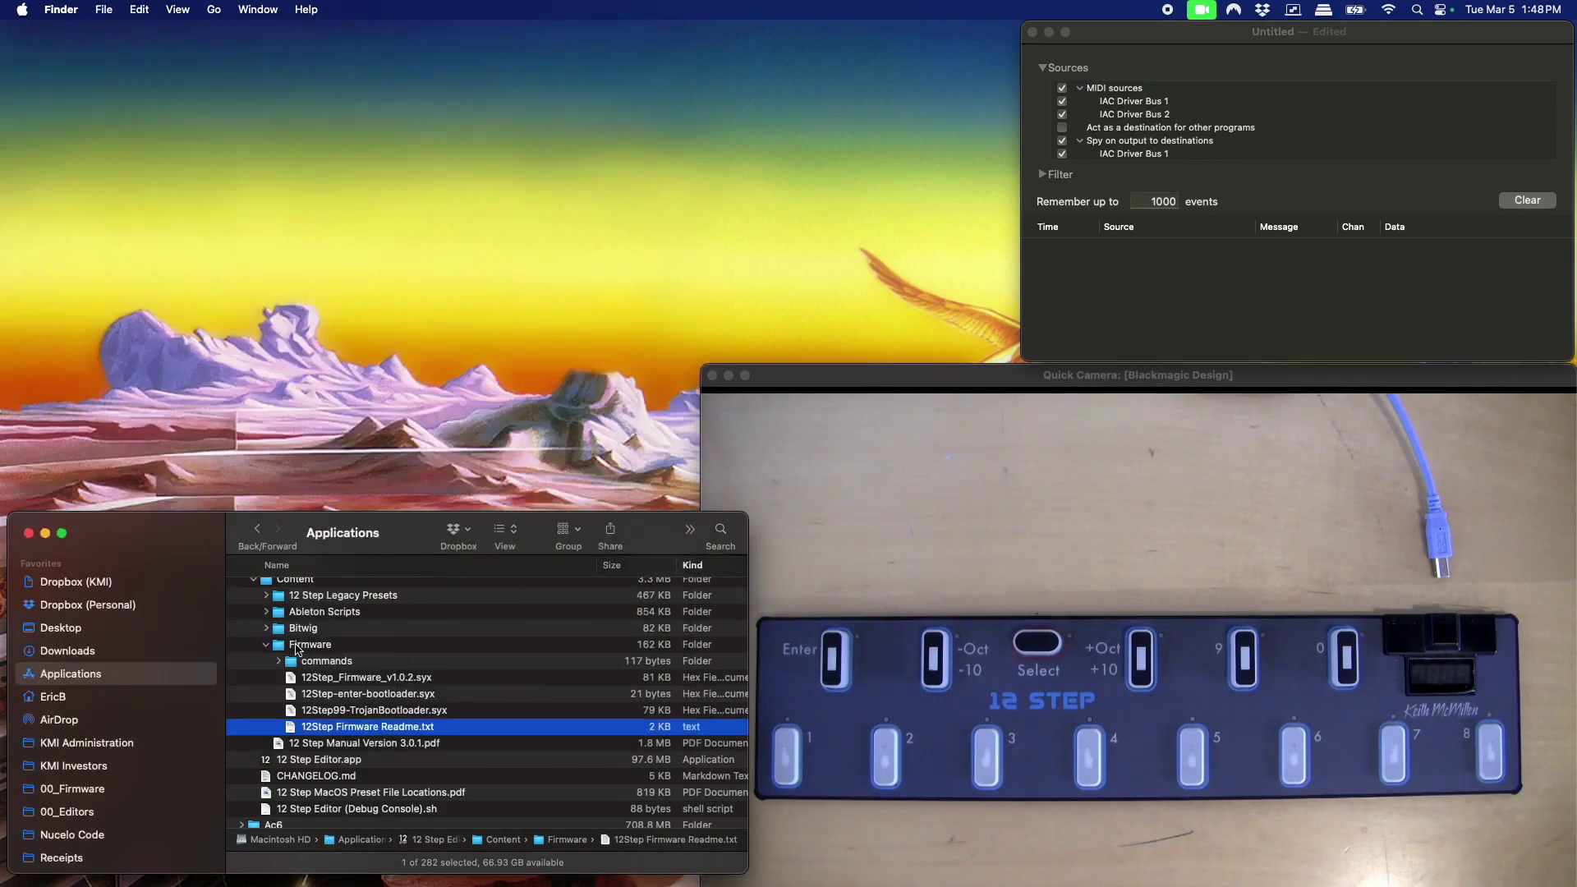
pyautogui.click(278, 662)
pyautogui.click(351, 678)
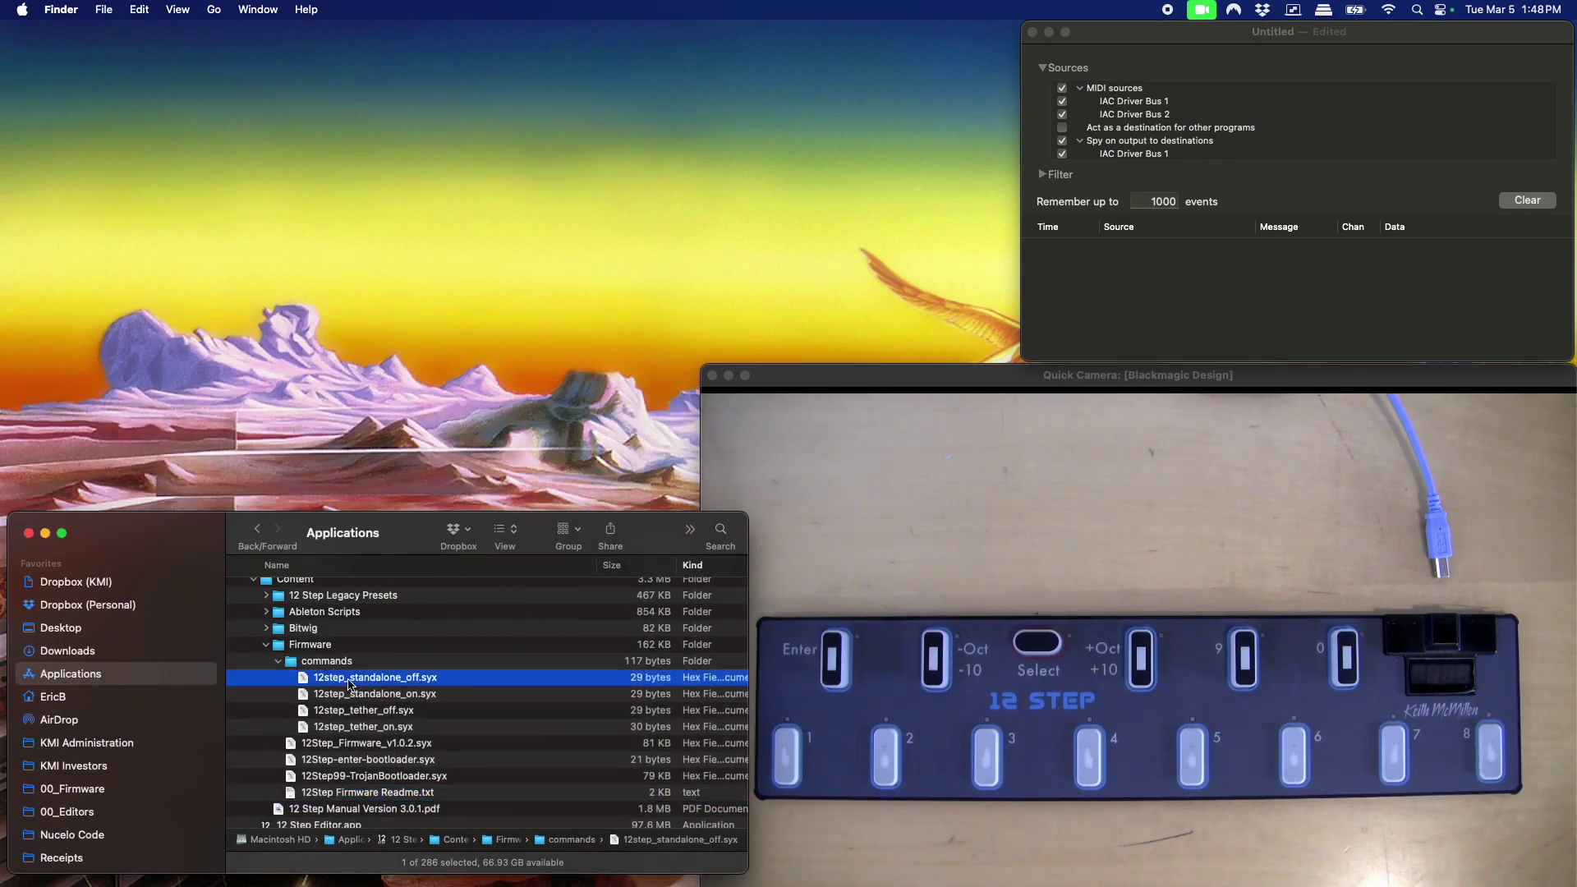
# Step: Browse the Ableton, Bitwig and Legacy Presets folders, collapse Content, and launch 12 Step Editor
pyautogui.click(267, 644)
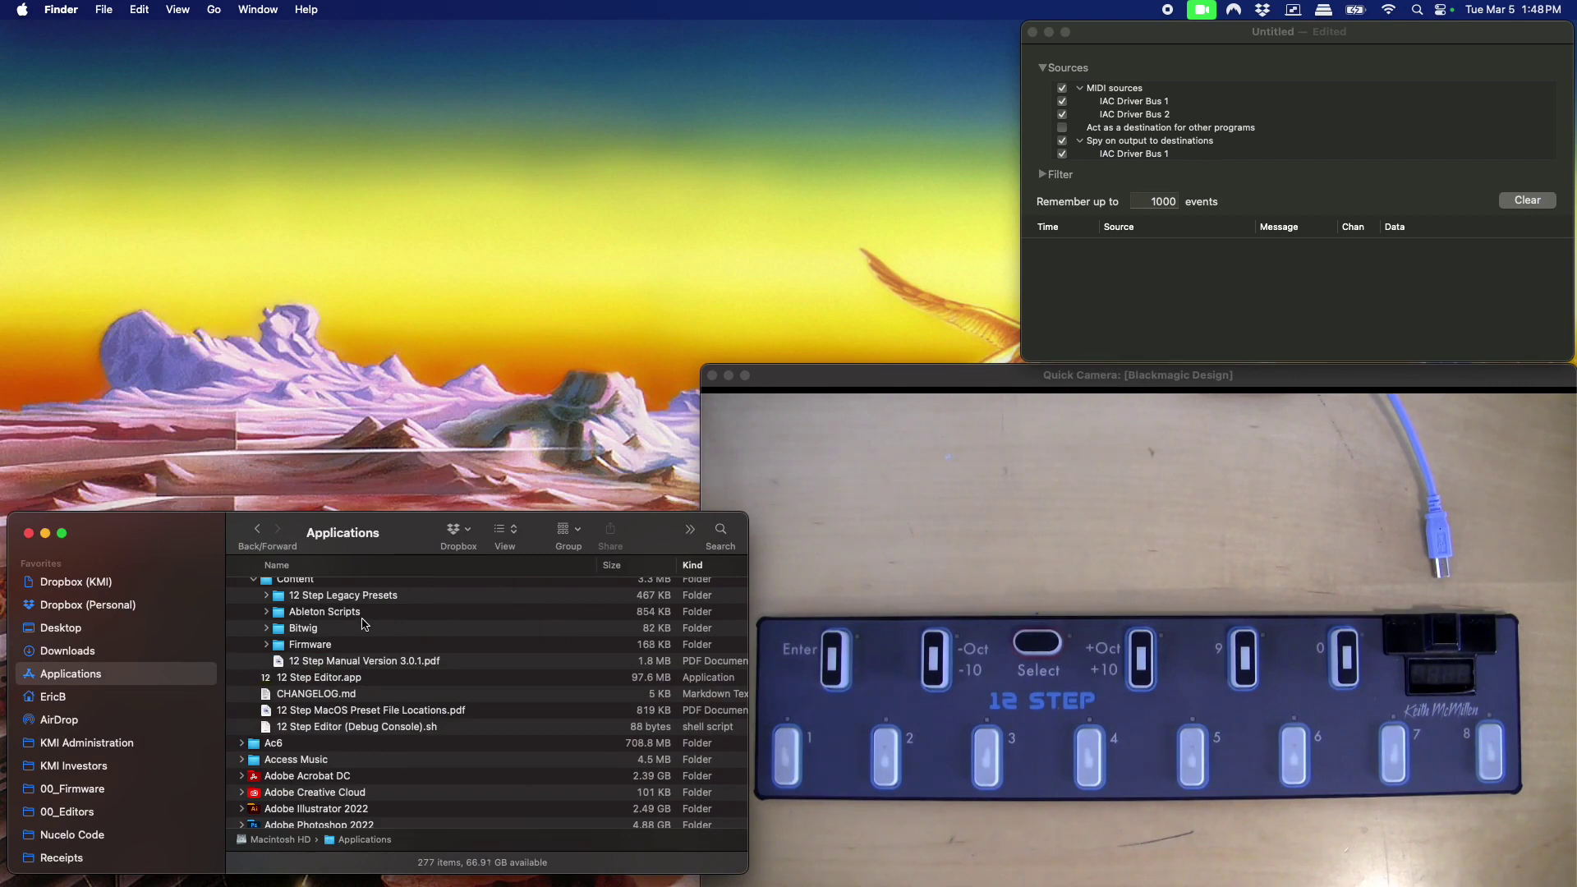
pyautogui.scroll(2, 351, 661)
pyautogui.click(316, 655)
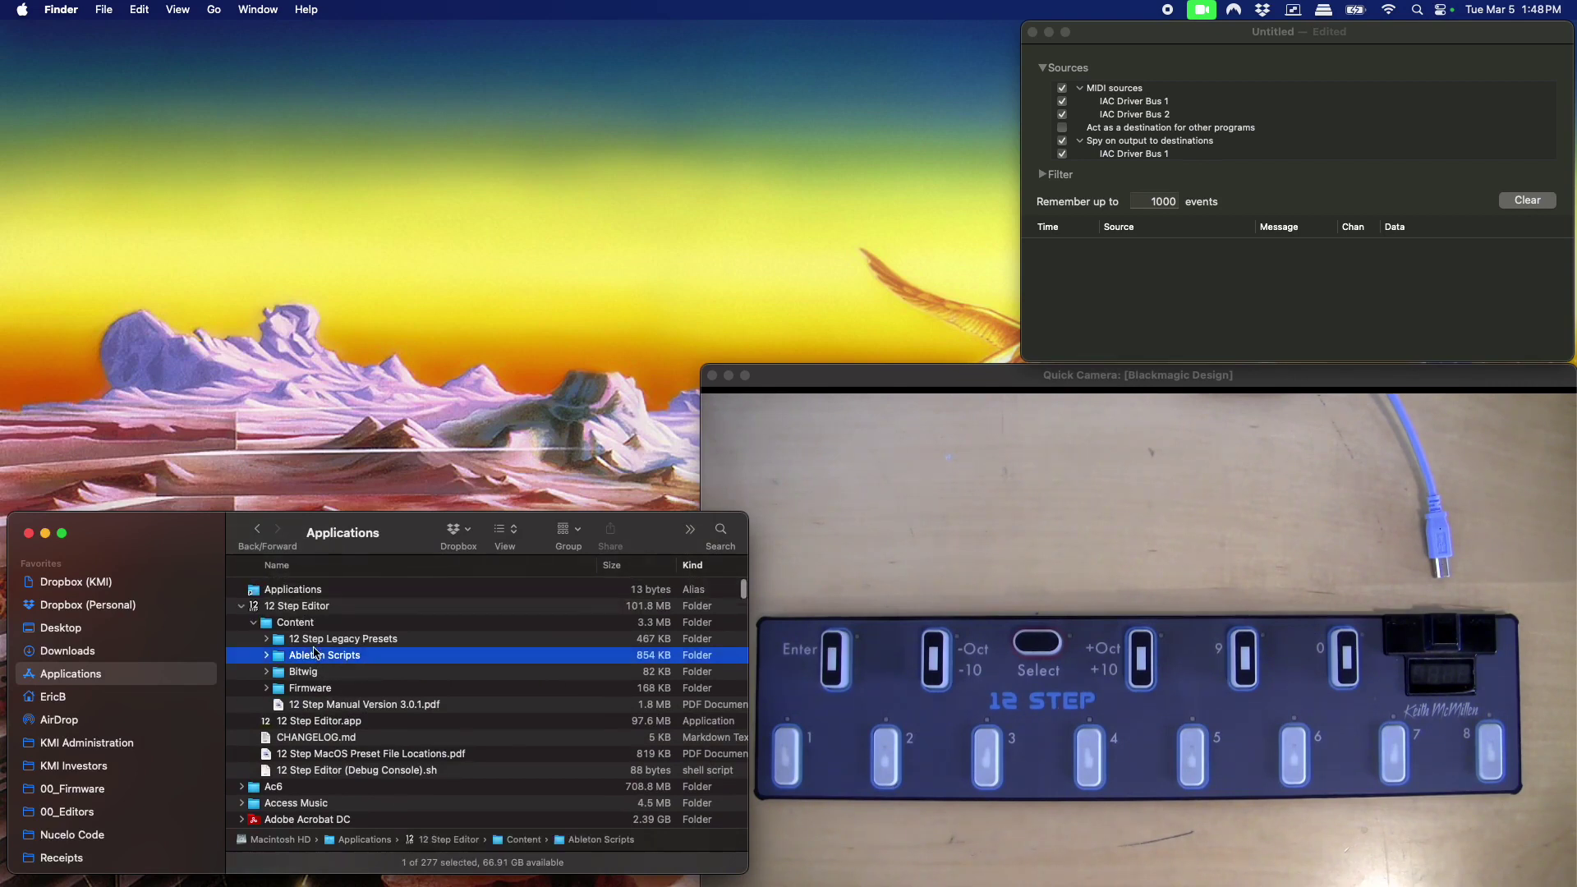
pyautogui.click(310, 670)
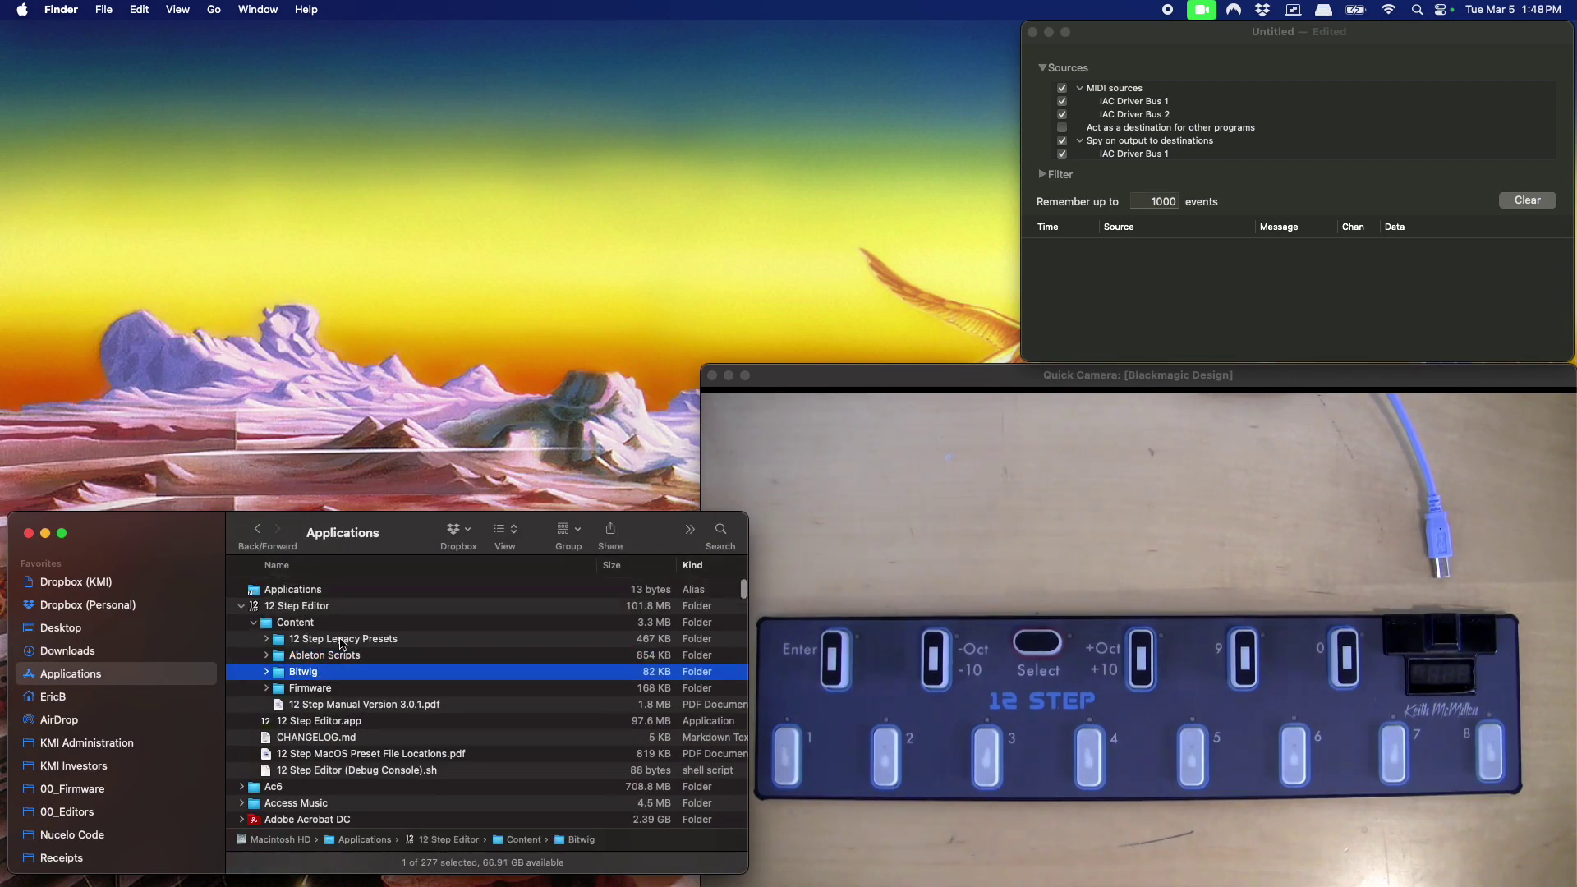
pyautogui.click(312, 640)
pyautogui.click(267, 640)
pyautogui.click(267, 640)
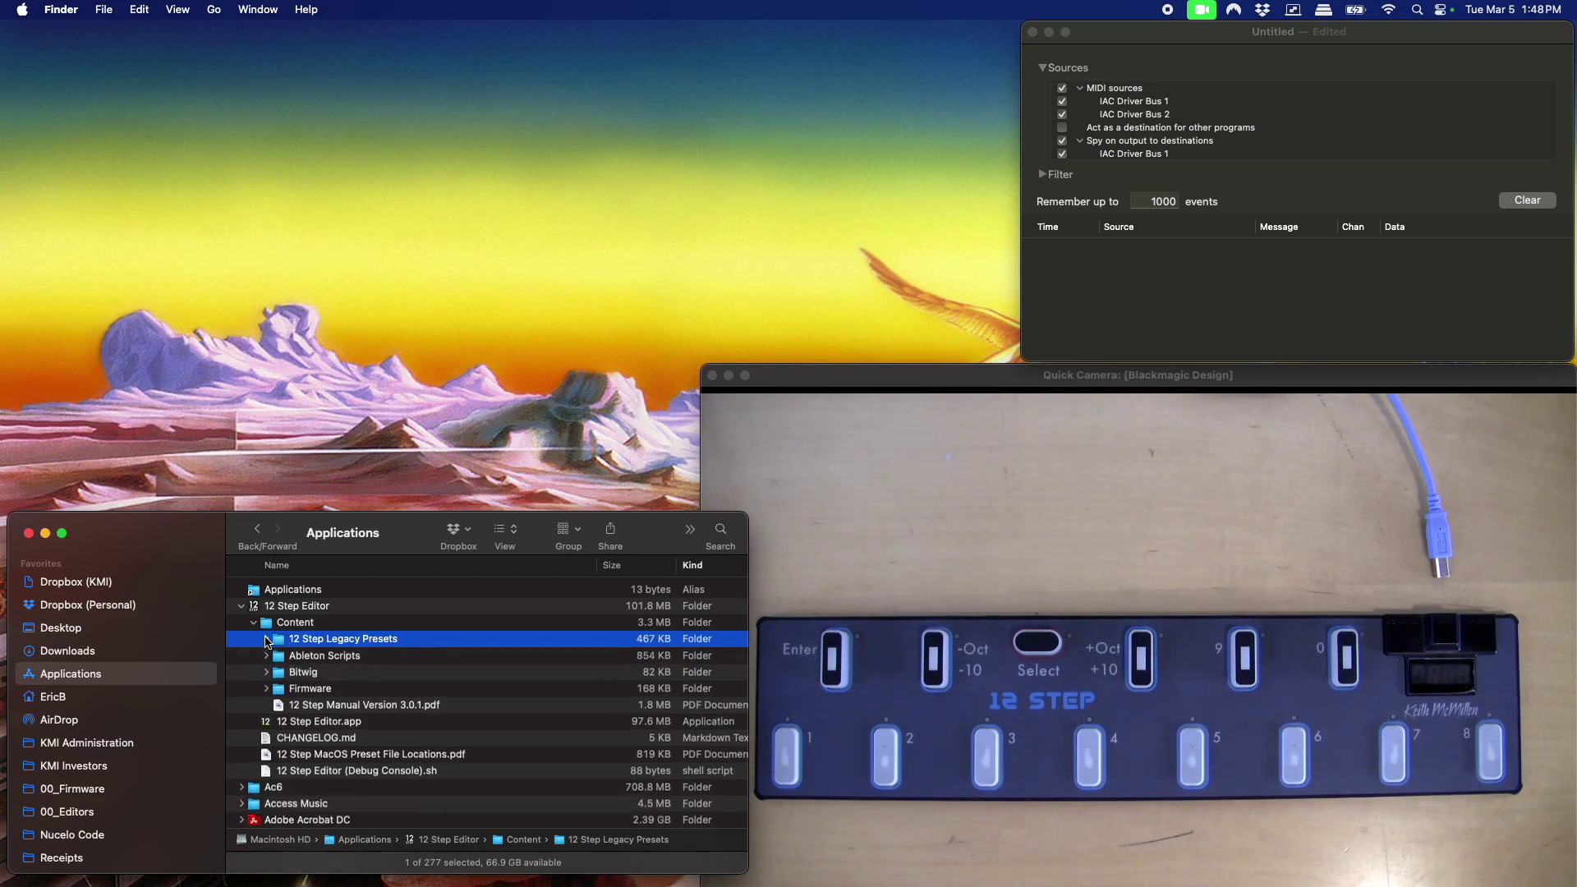
pyautogui.click(256, 625)
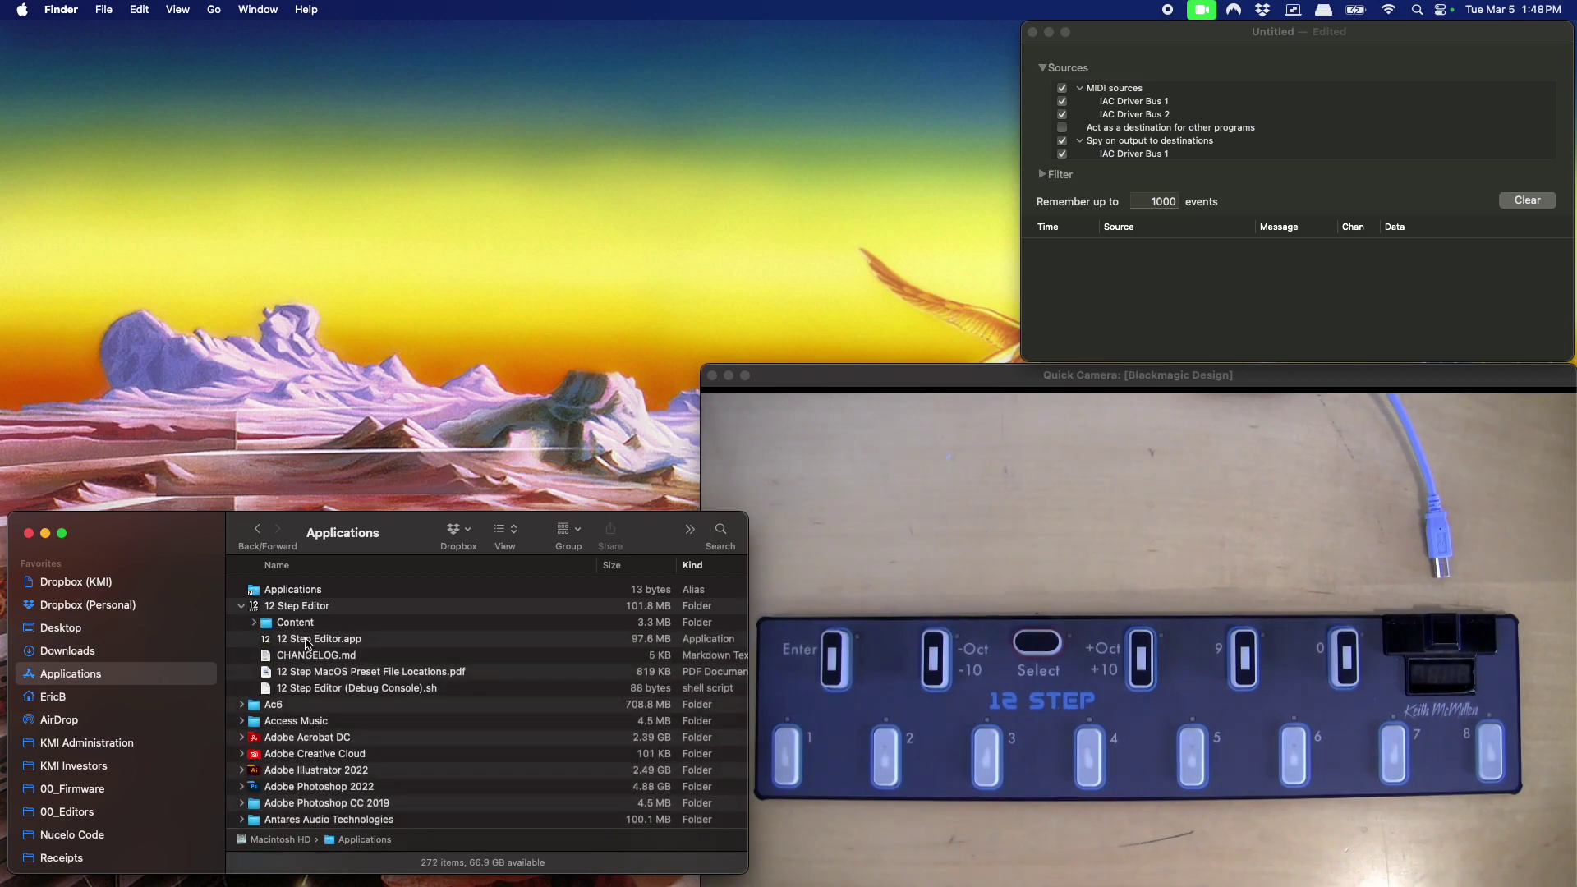
pyautogui.doubleClick(308, 640)
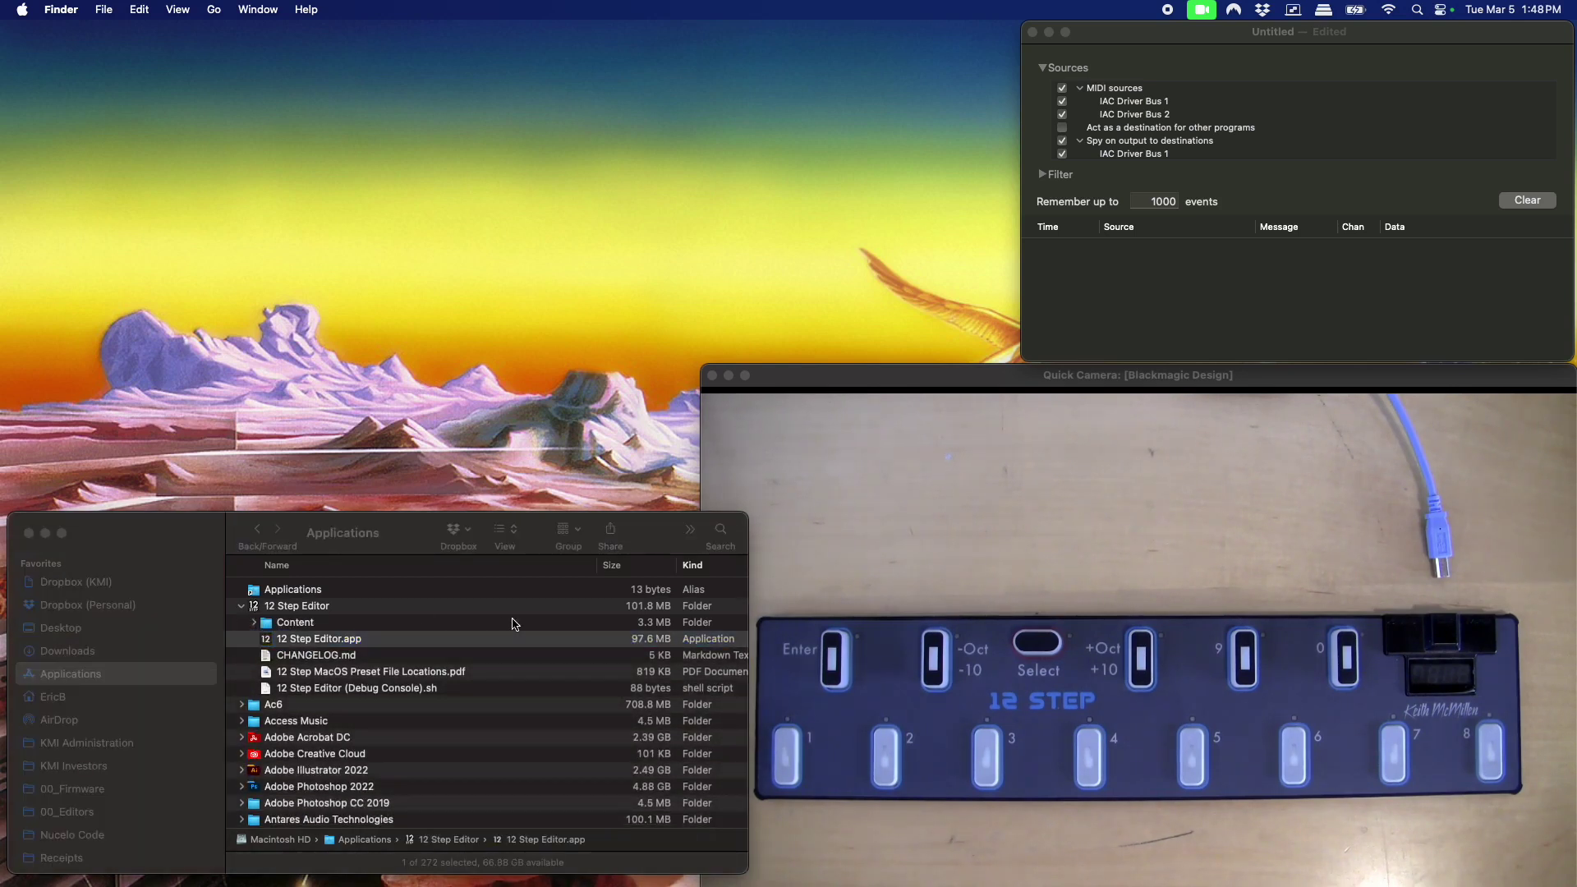
# Step: Move the editor to the upper left and read About: v3.0.1, firmware 1.0.2, Not Connected
pyautogui.moveTo(484, 64); pyautogui.dragTo(152, 37)
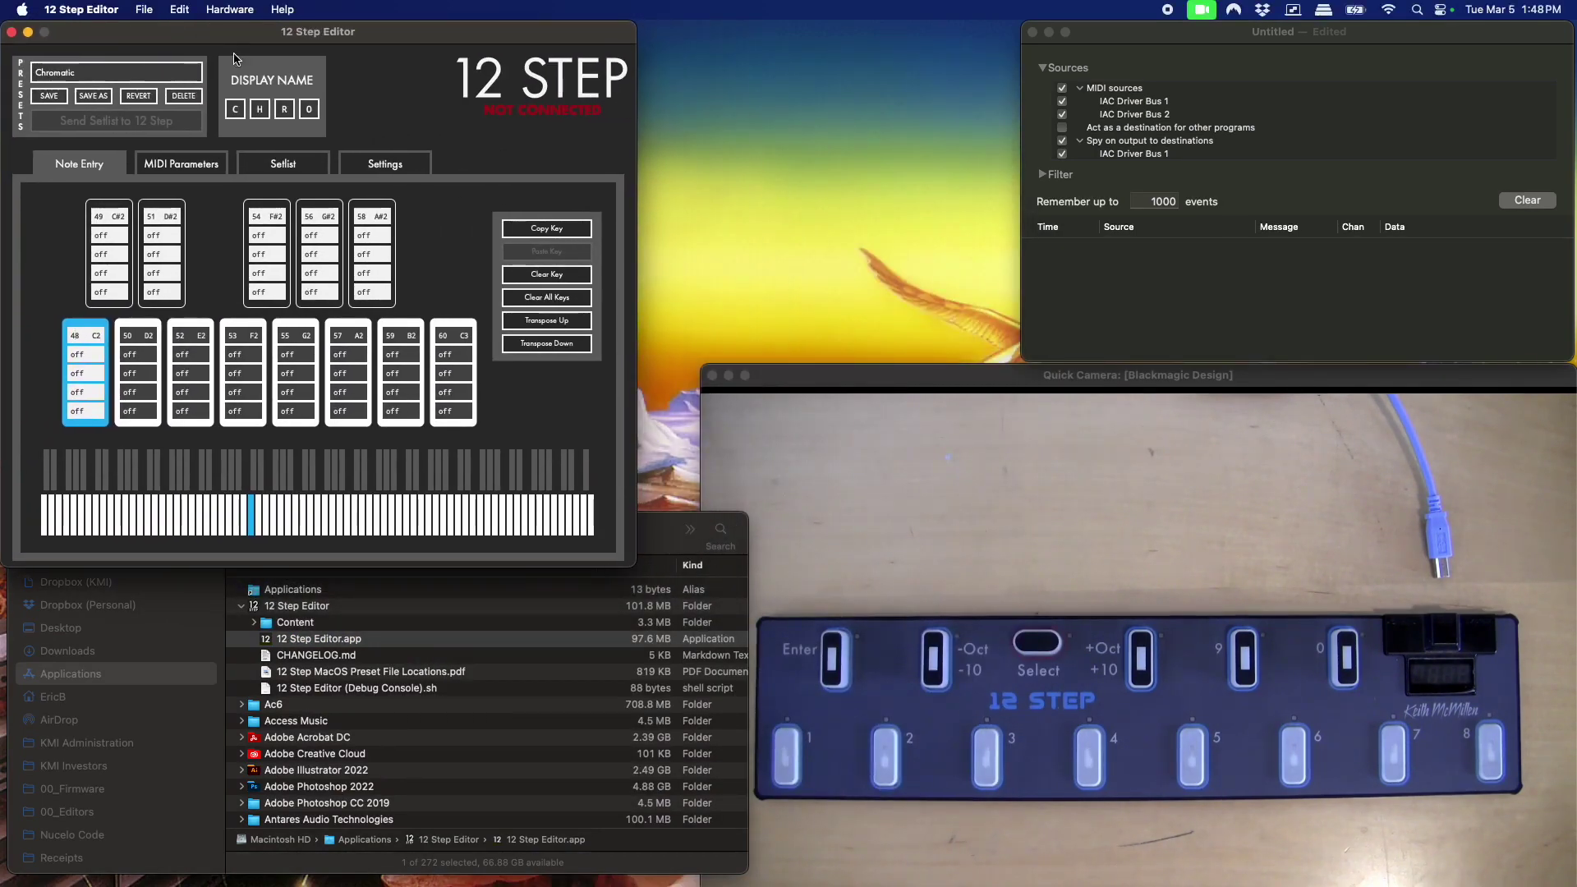
pyautogui.click(97, 10)
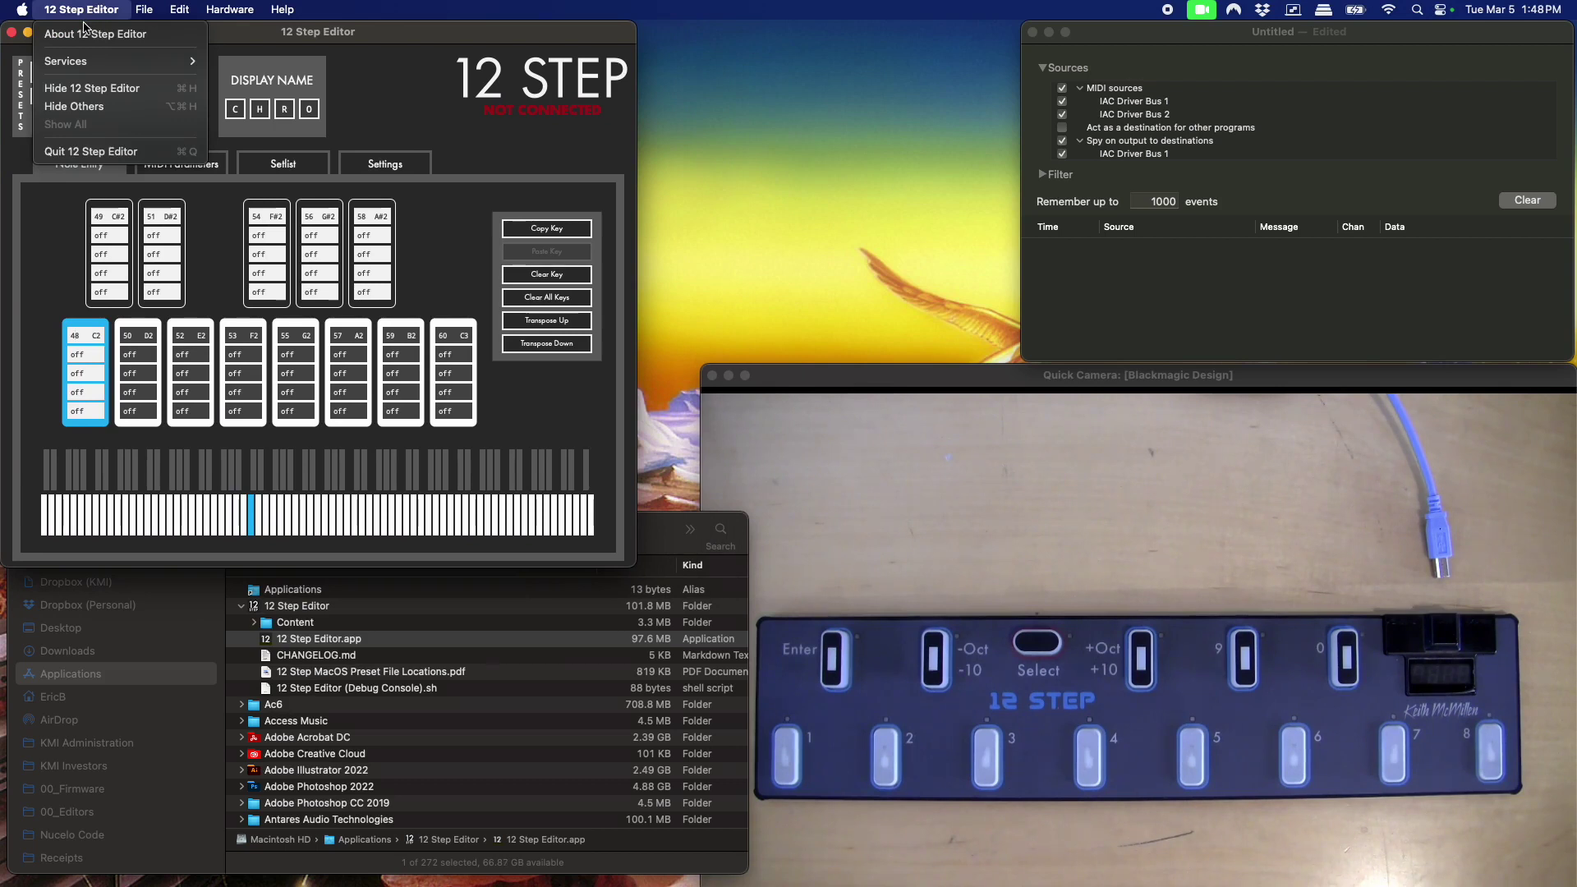
pyautogui.click(79, 34)
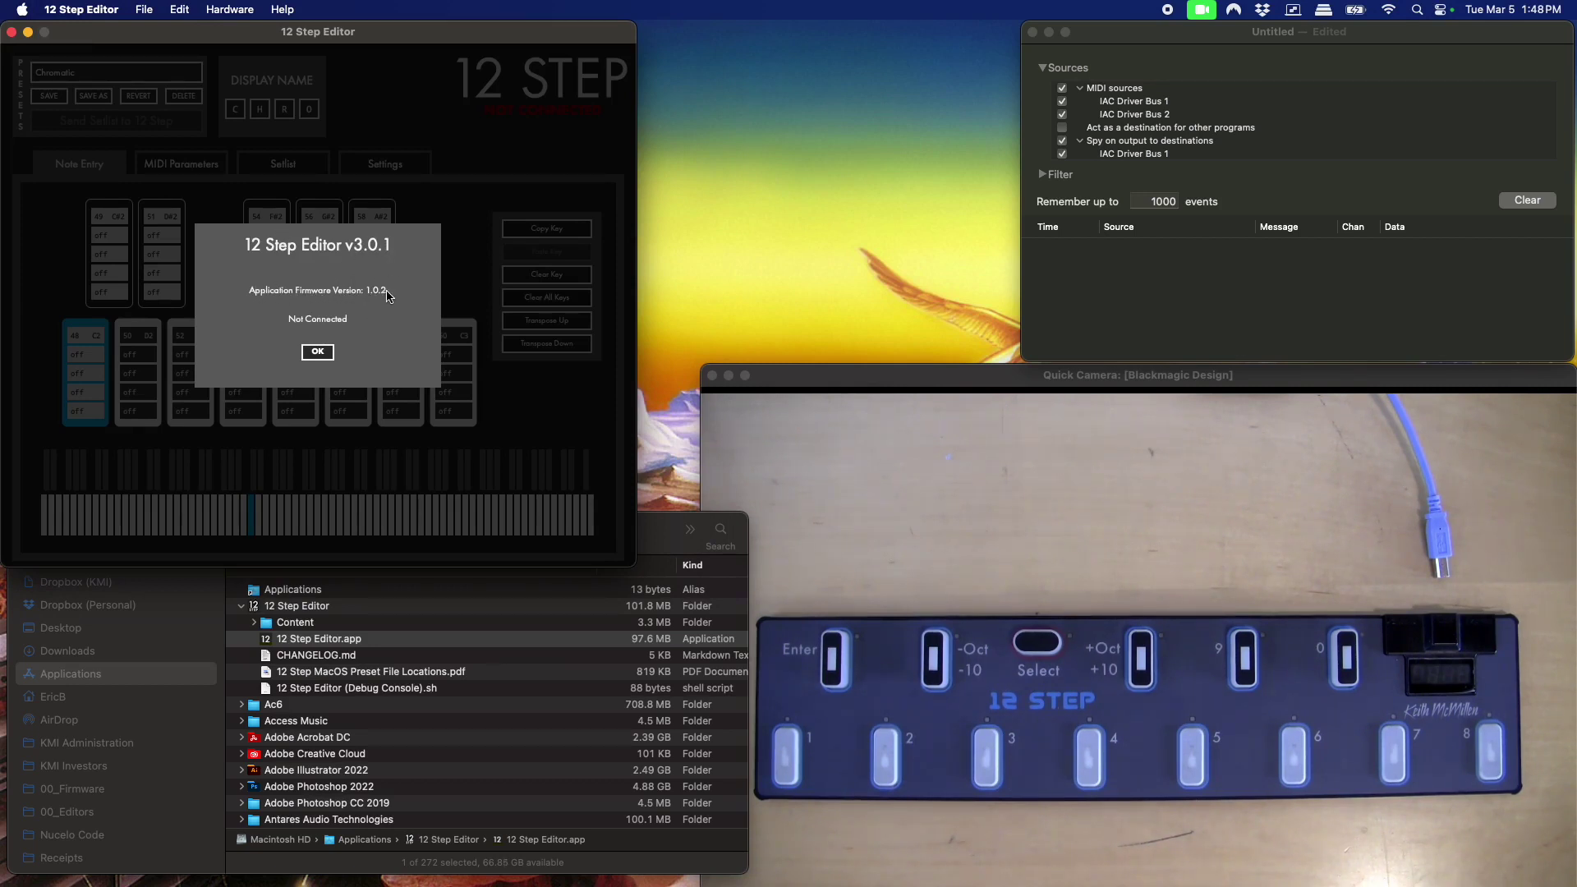
pyautogui.click(318, 353)
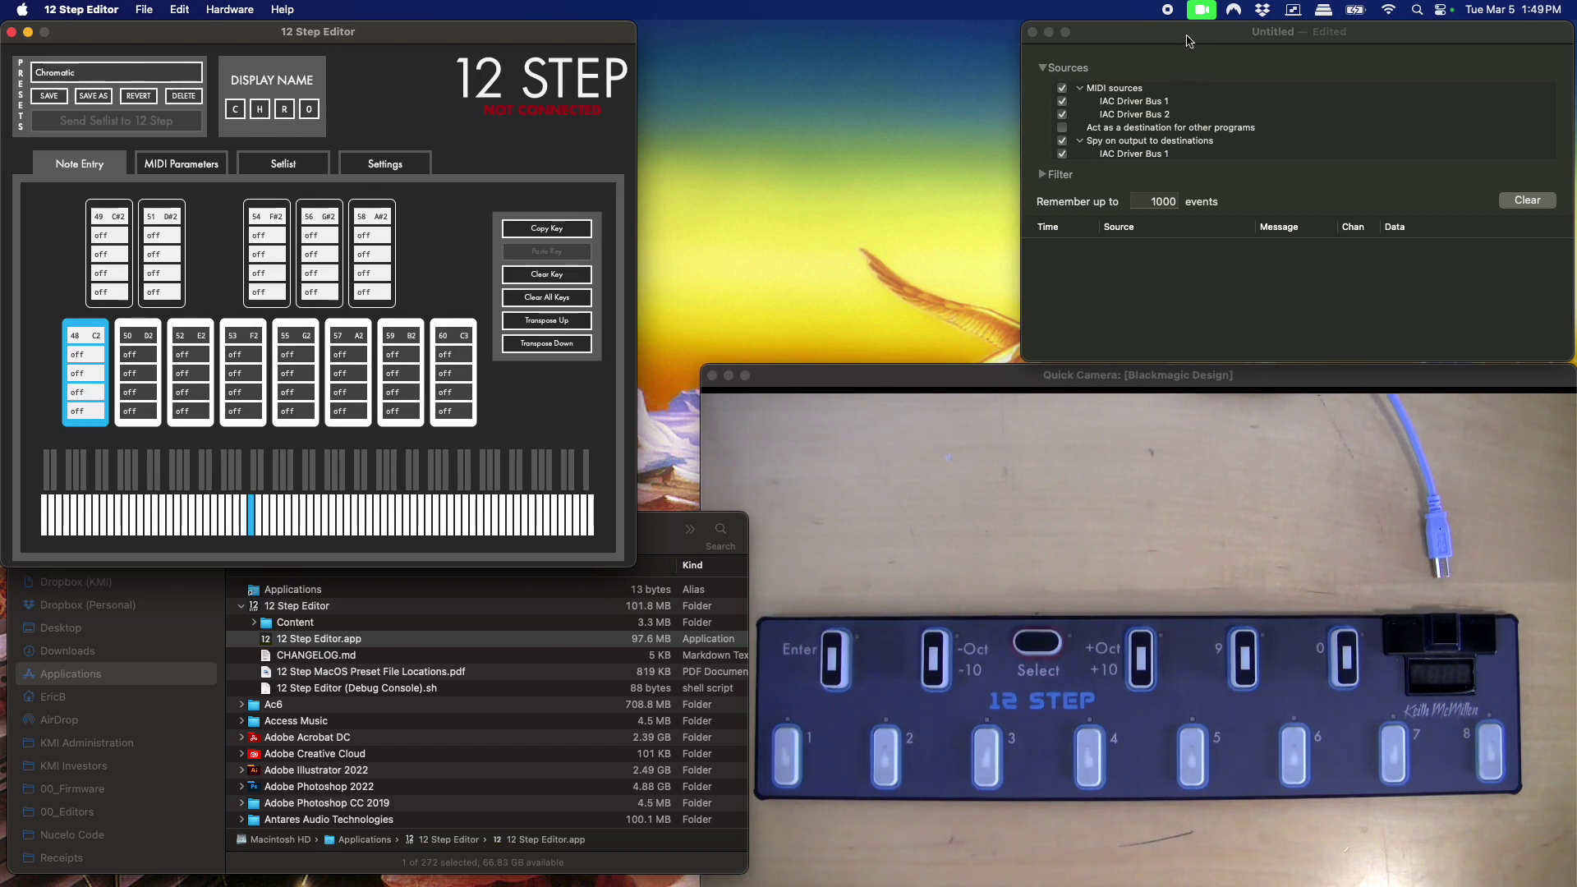
# Step: Bring MIDI Monitor forward, nudge it, and shift the MIDI Studio window
pyautogui.click(1189, 38)
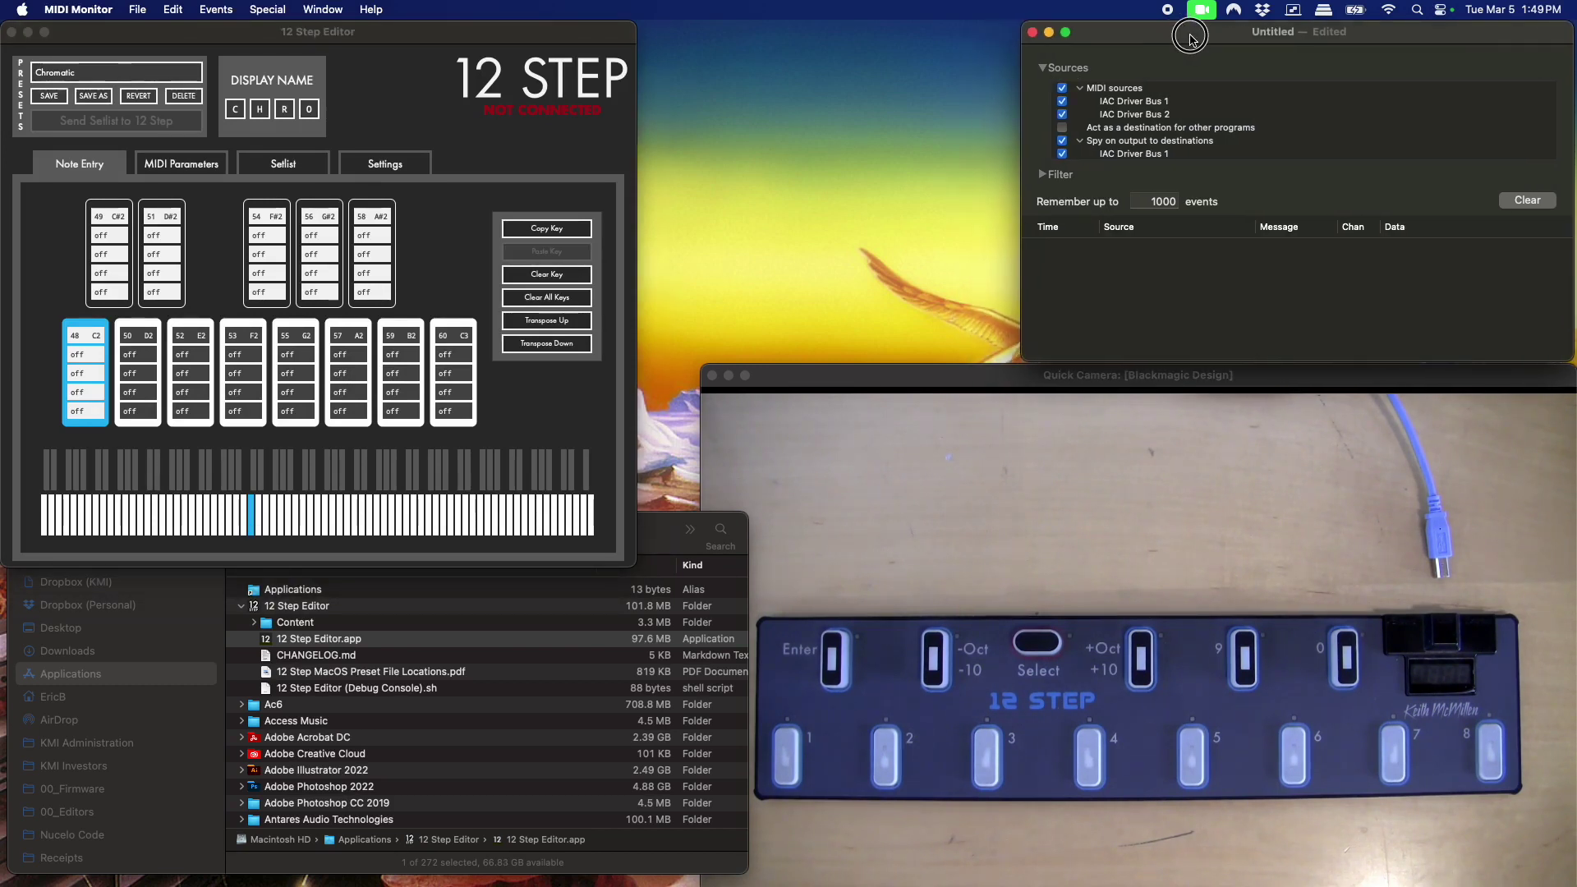
pyautogui.moveTo(1191, 39); pyautogui.dragTo(1194, 39)
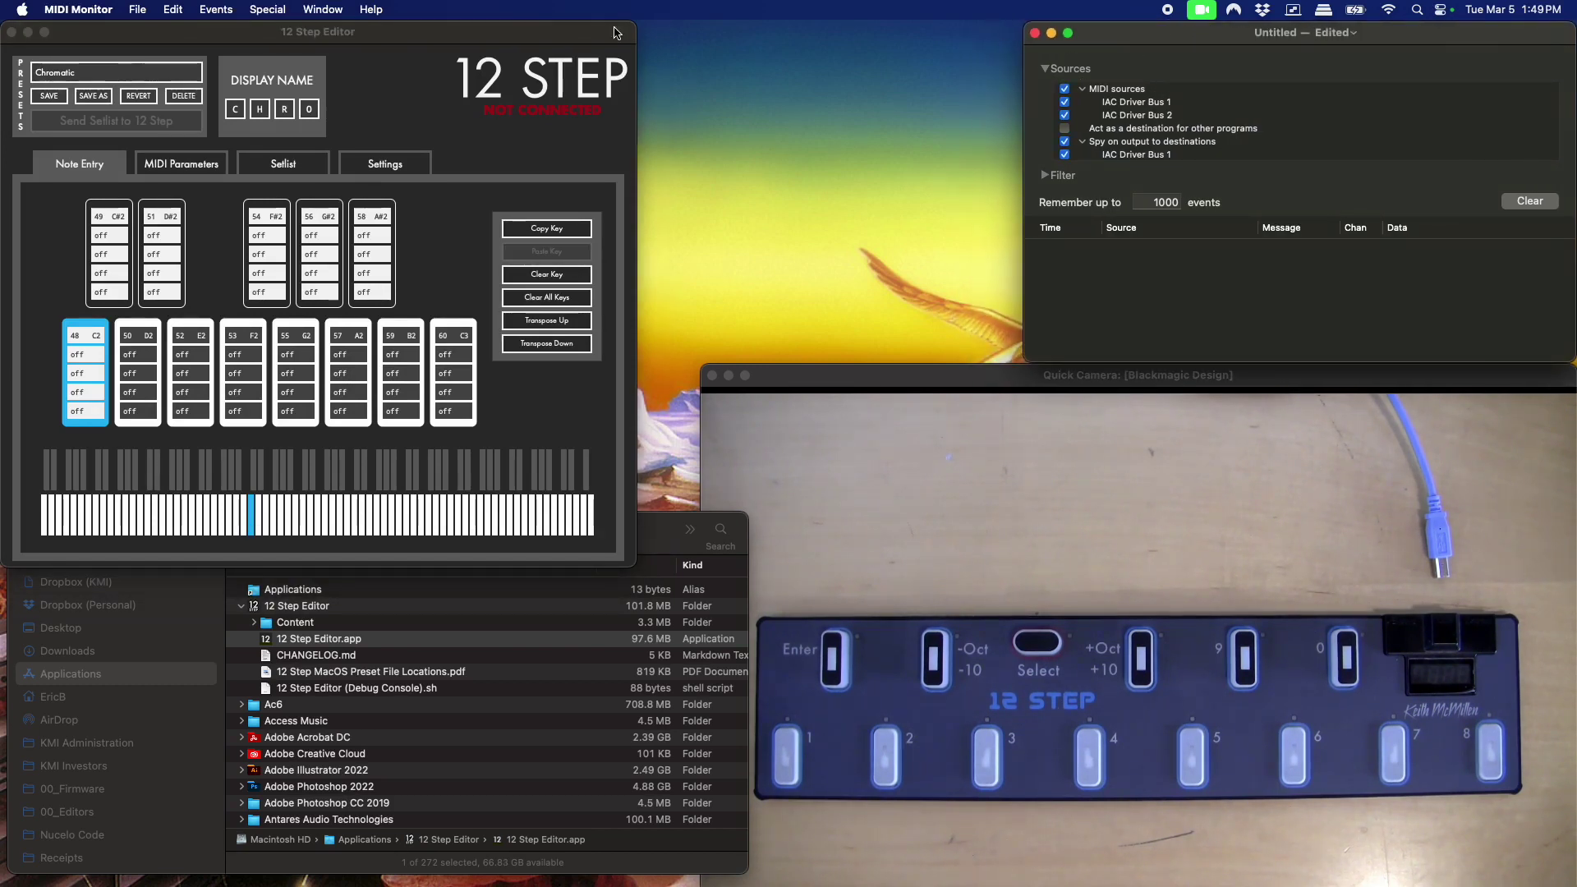
pyautogui.click(113, 10)
pyautogui.click(112, 9)
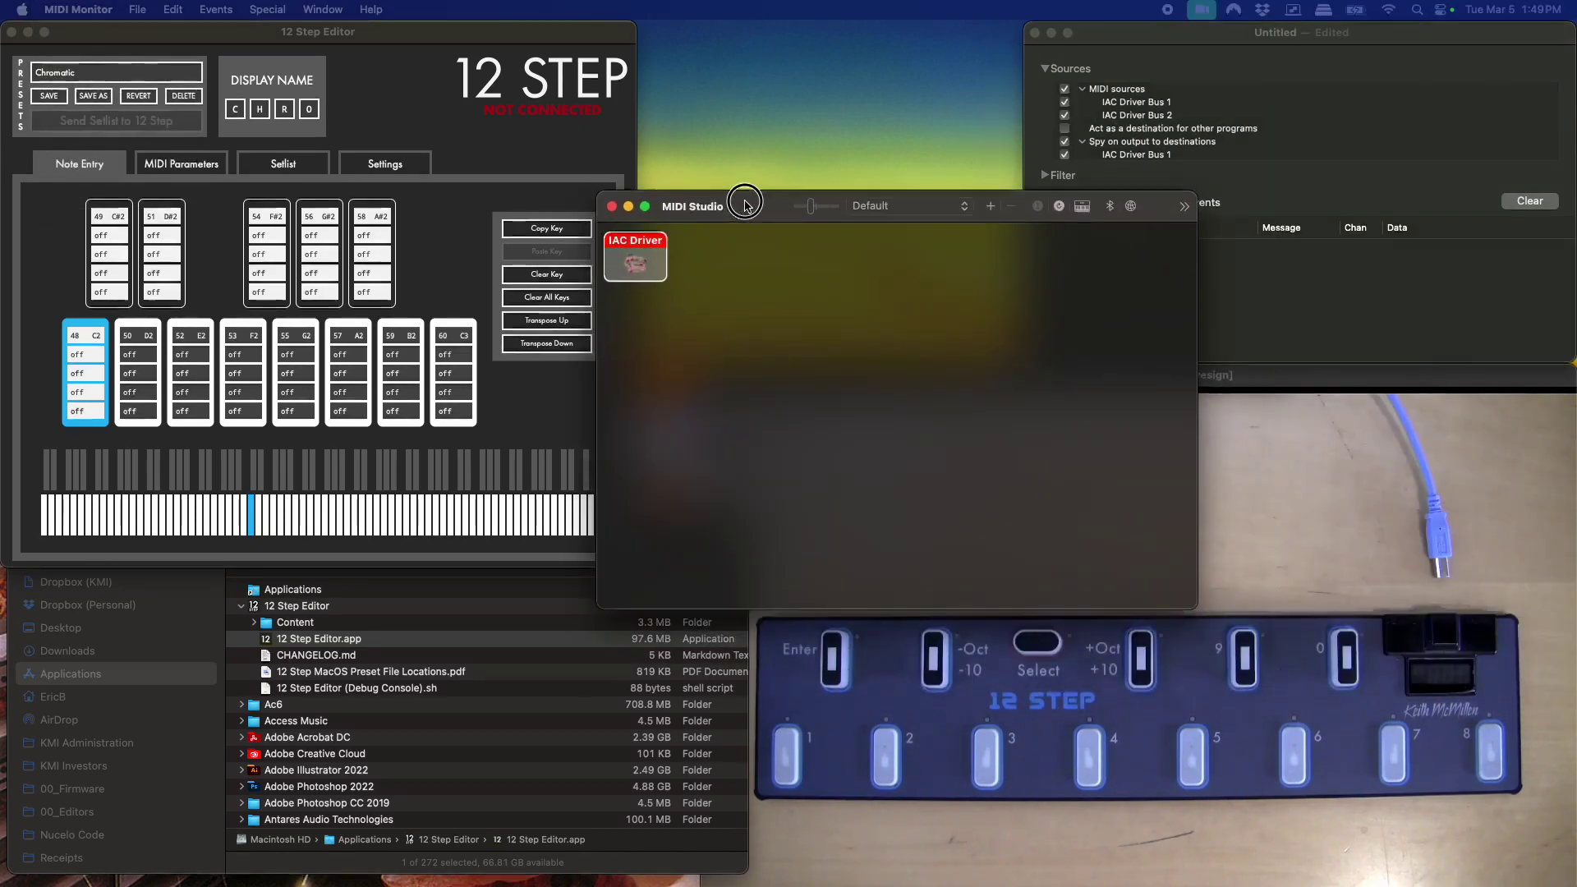
pyautogui.moveTo(749, 199); pyautogui.dragTo(657, 129)
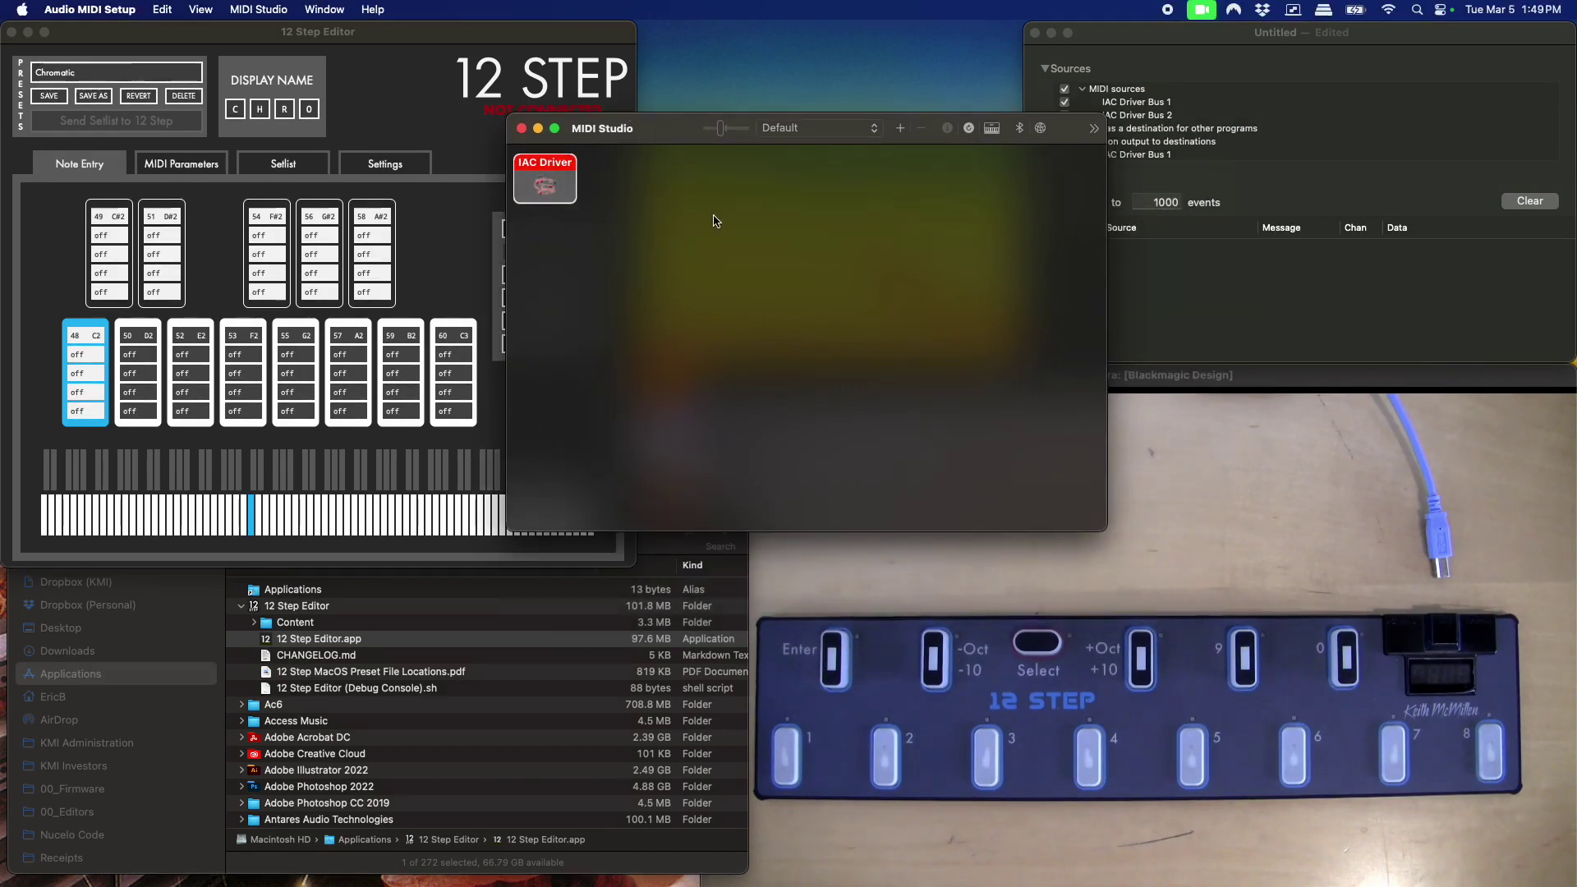
# Step: Launch Audio MIDI Setup through Spotlight search
pyautogui.press('super+space')
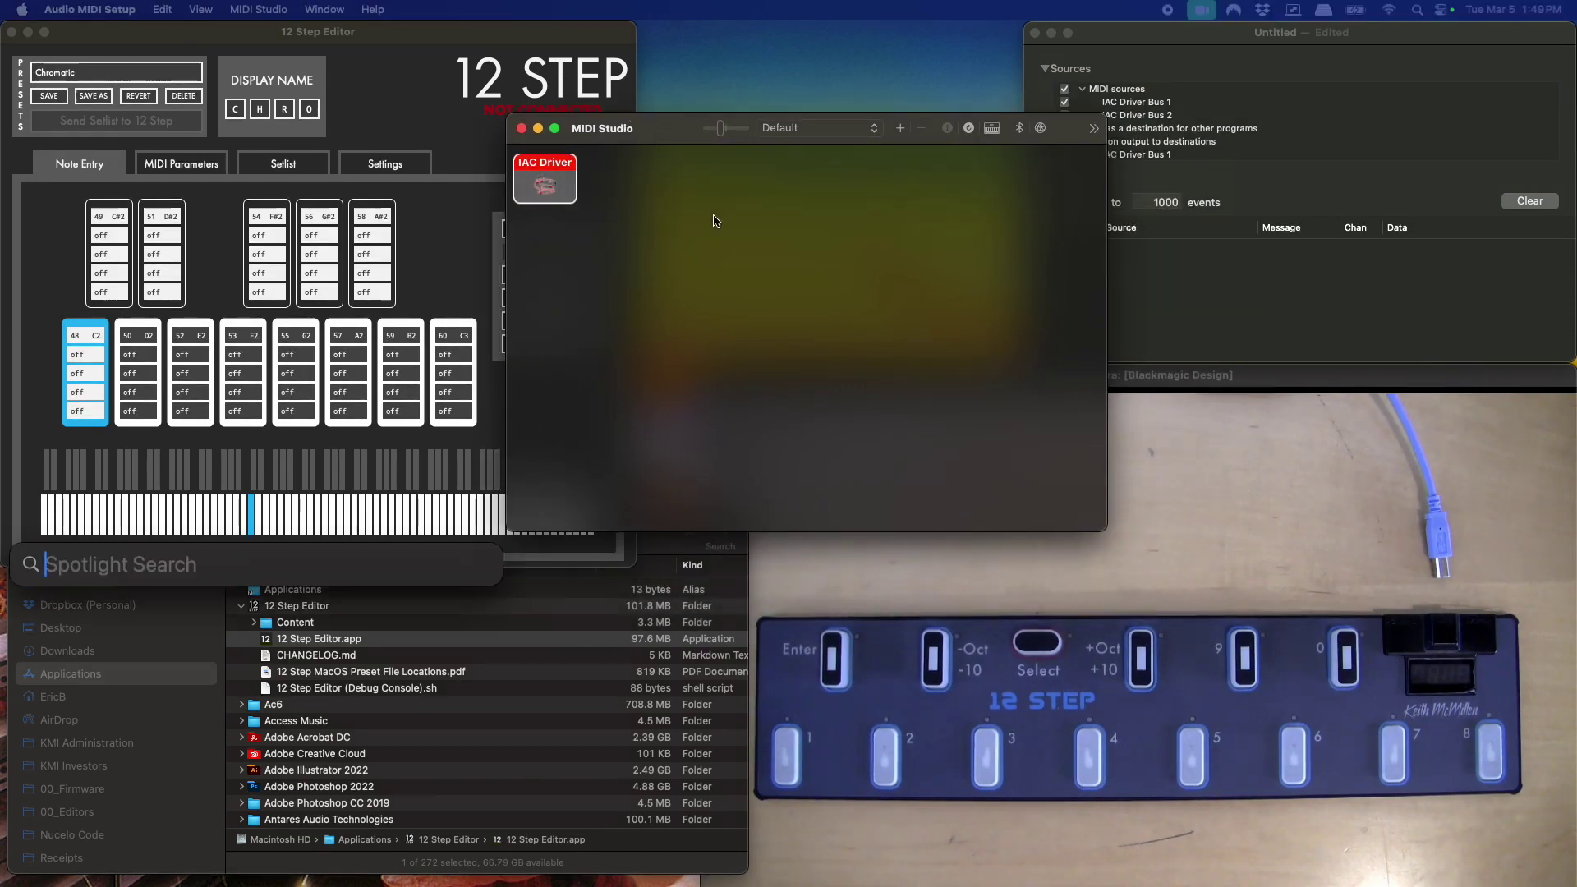
pyautogui.write('ad')
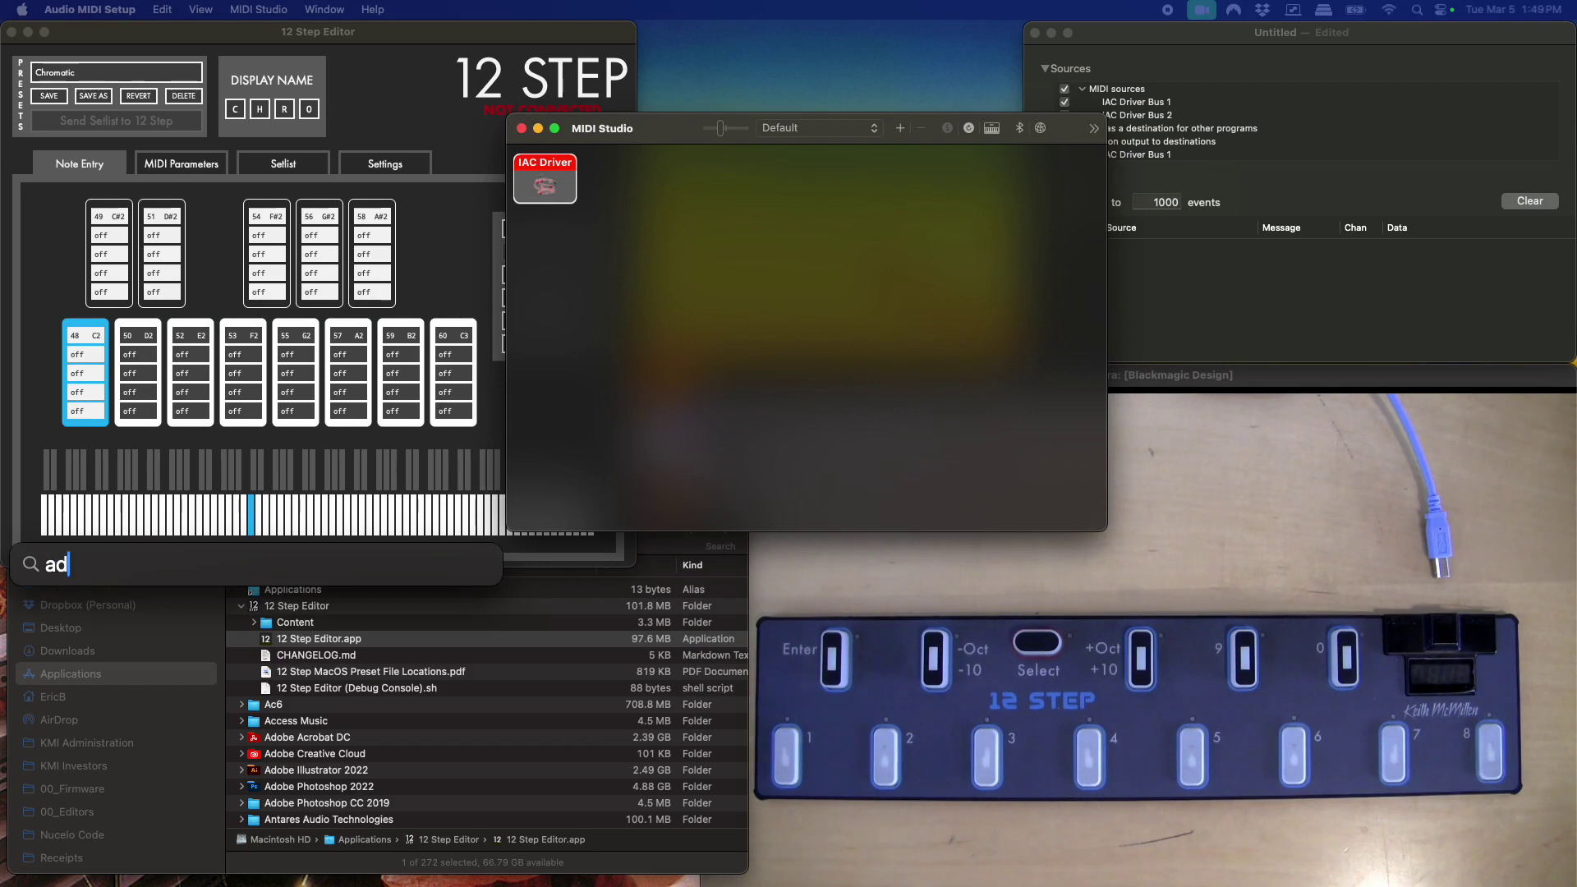
pyautogui.press('BackSpace')
pyautogui.write('udio')
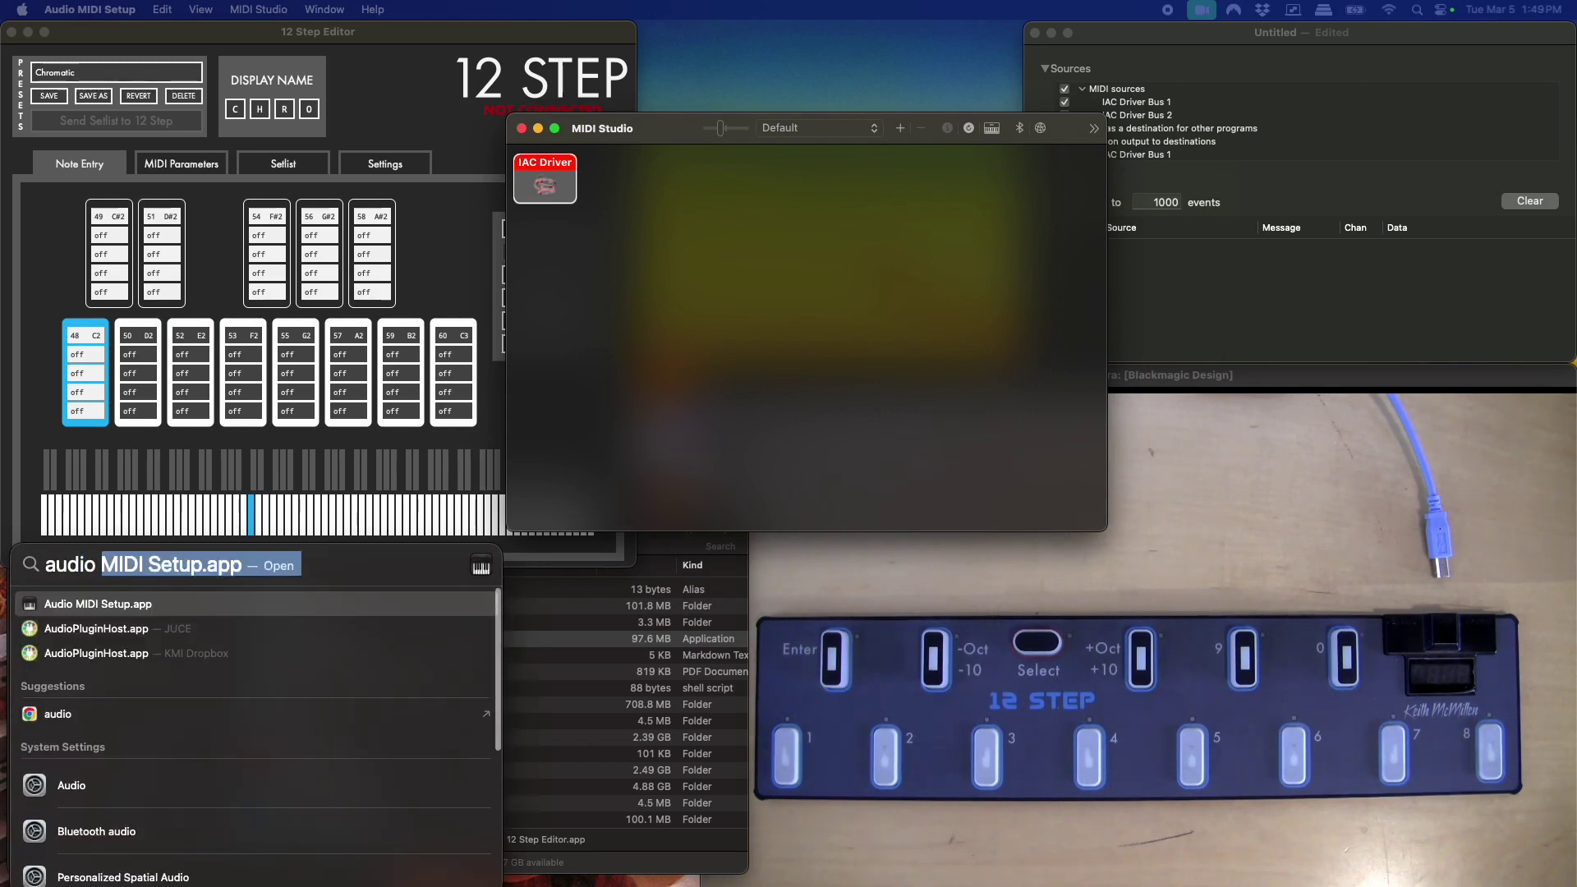
pyautogui.press('Return')
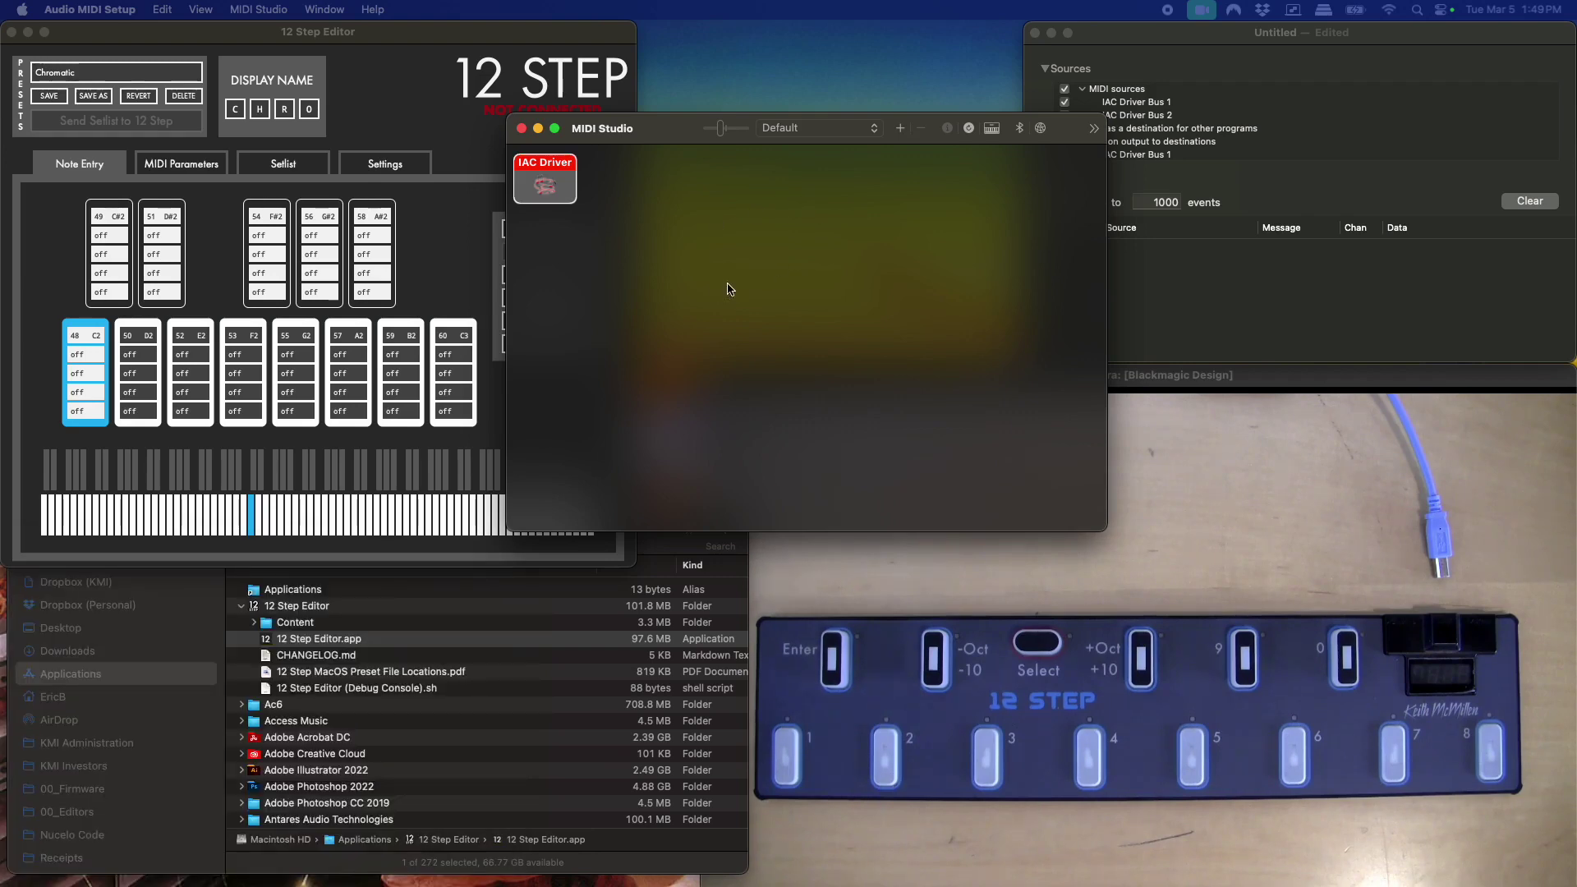
# Step: Close the audio devices window and shrink MIDI Studio to sit at the top centre
pyautogui.click(324, 10)
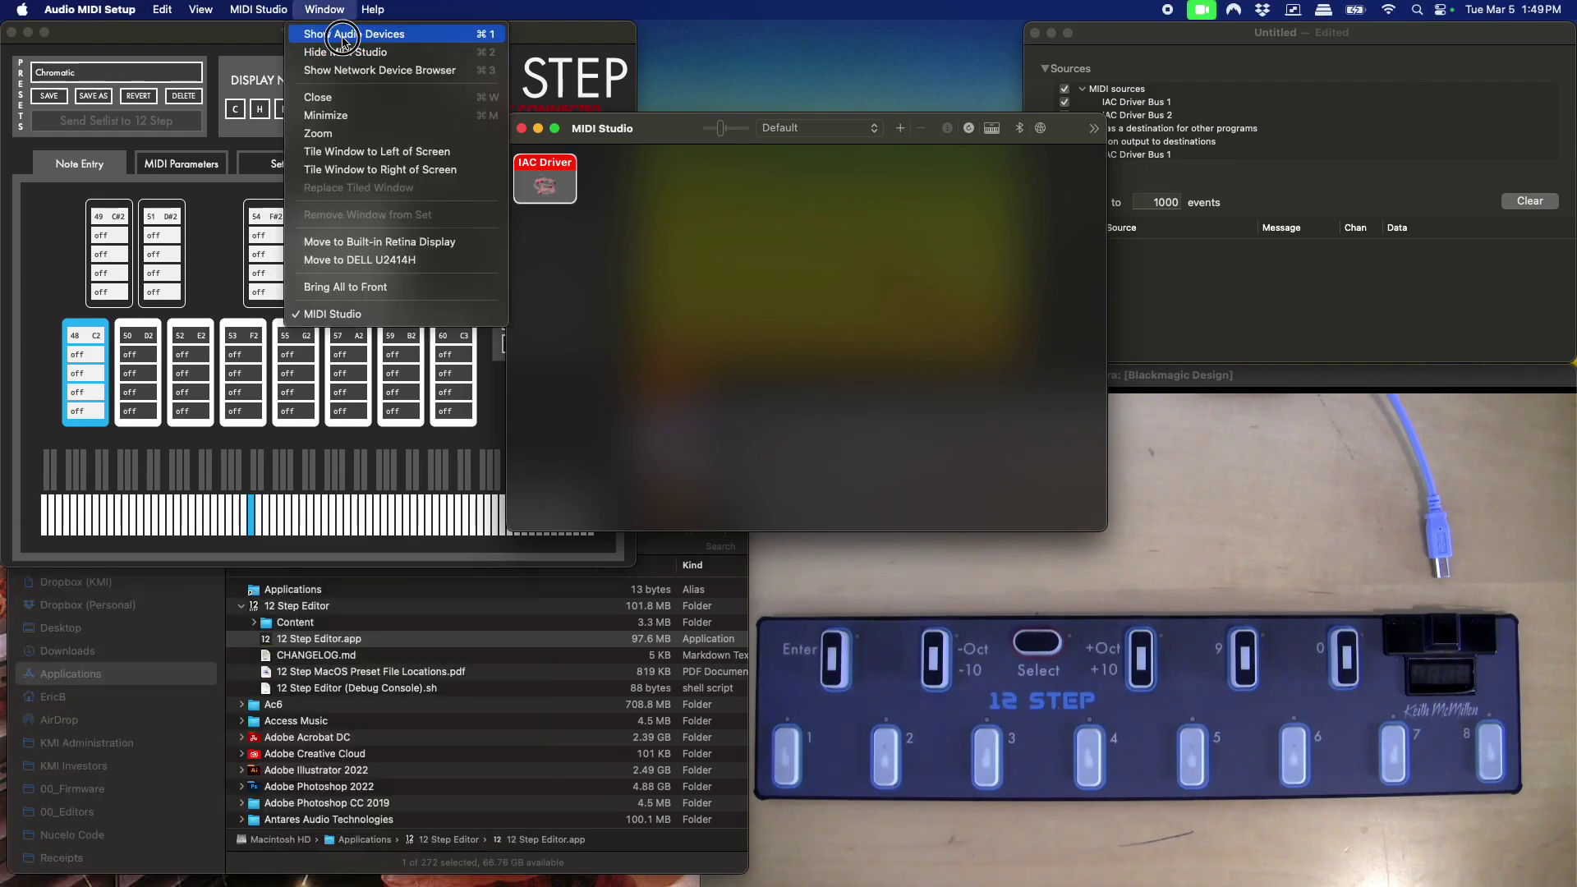
pyautogui.click(333, 33)
pyautogui.click(59, 268)
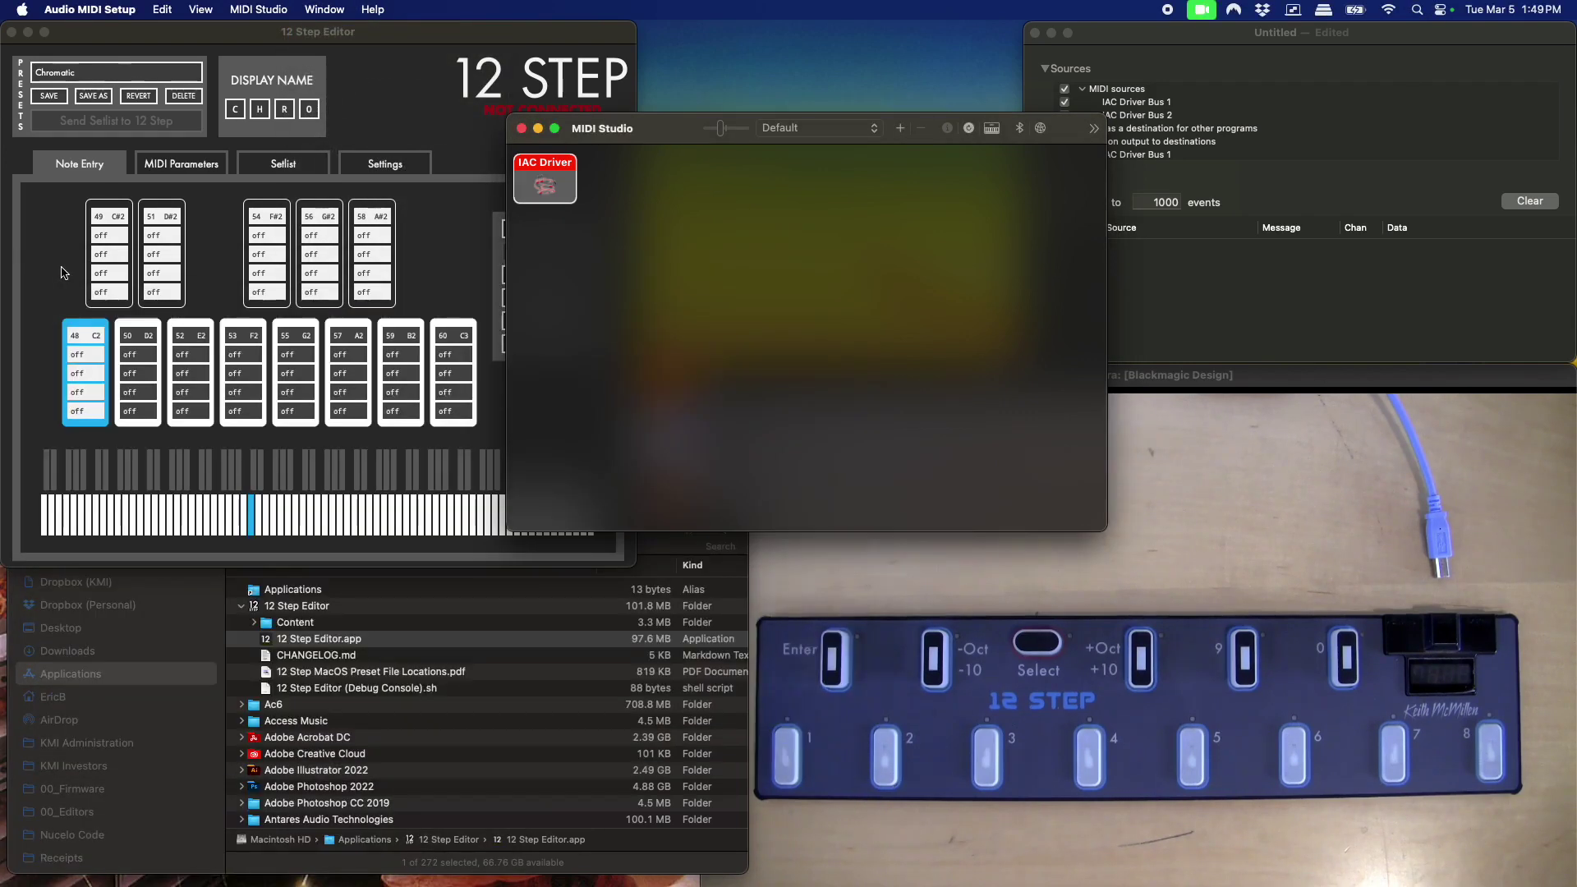
pyautogui.click(323, 10)
pyautogui.click(657, 138)
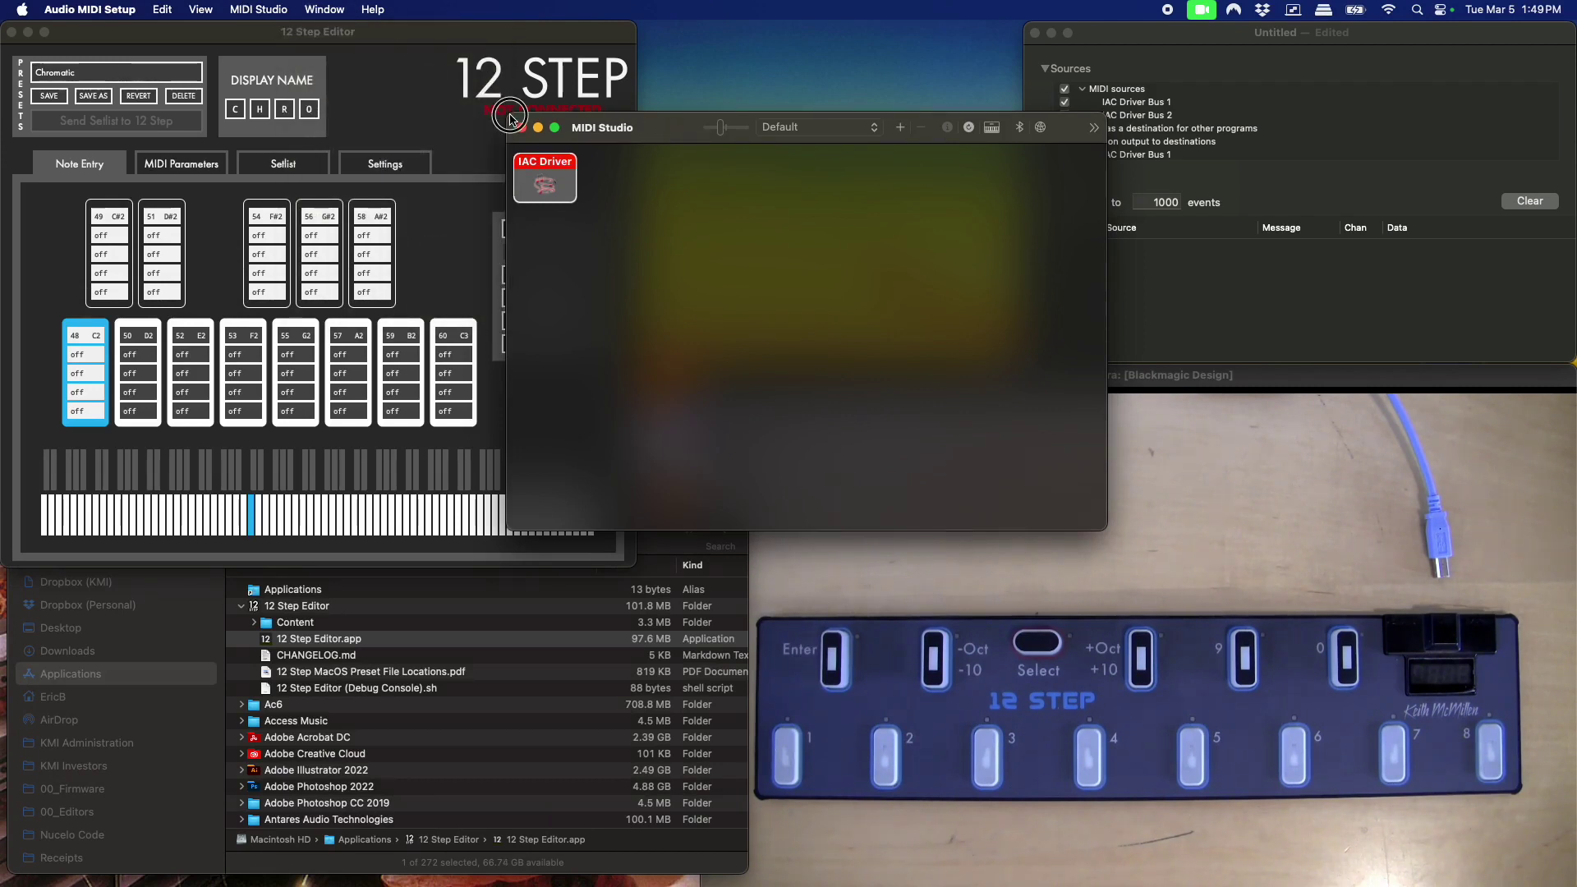
pyautogui.moveTo(511, 122); pyautogui.dragTo(672, 141)
pyautogui.moveTo(827, 158); pyautogui.dragTo(795, 45)
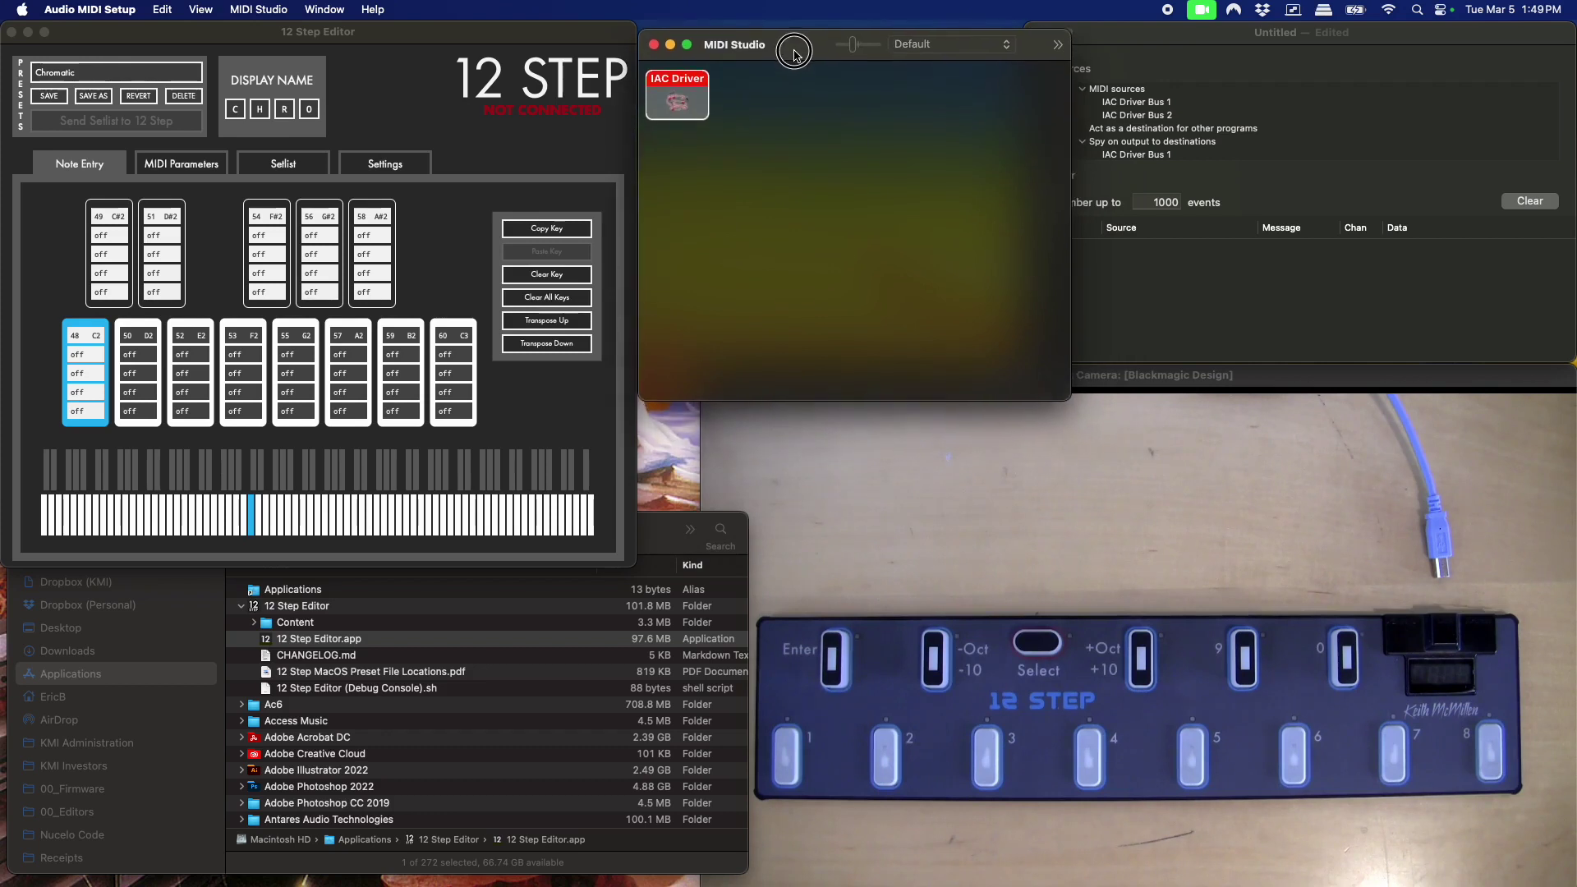
pyautogui.moveTo(1031, 399); pyautogui.dragTo(1011, 374)
pyautogui.click(1201, 298)
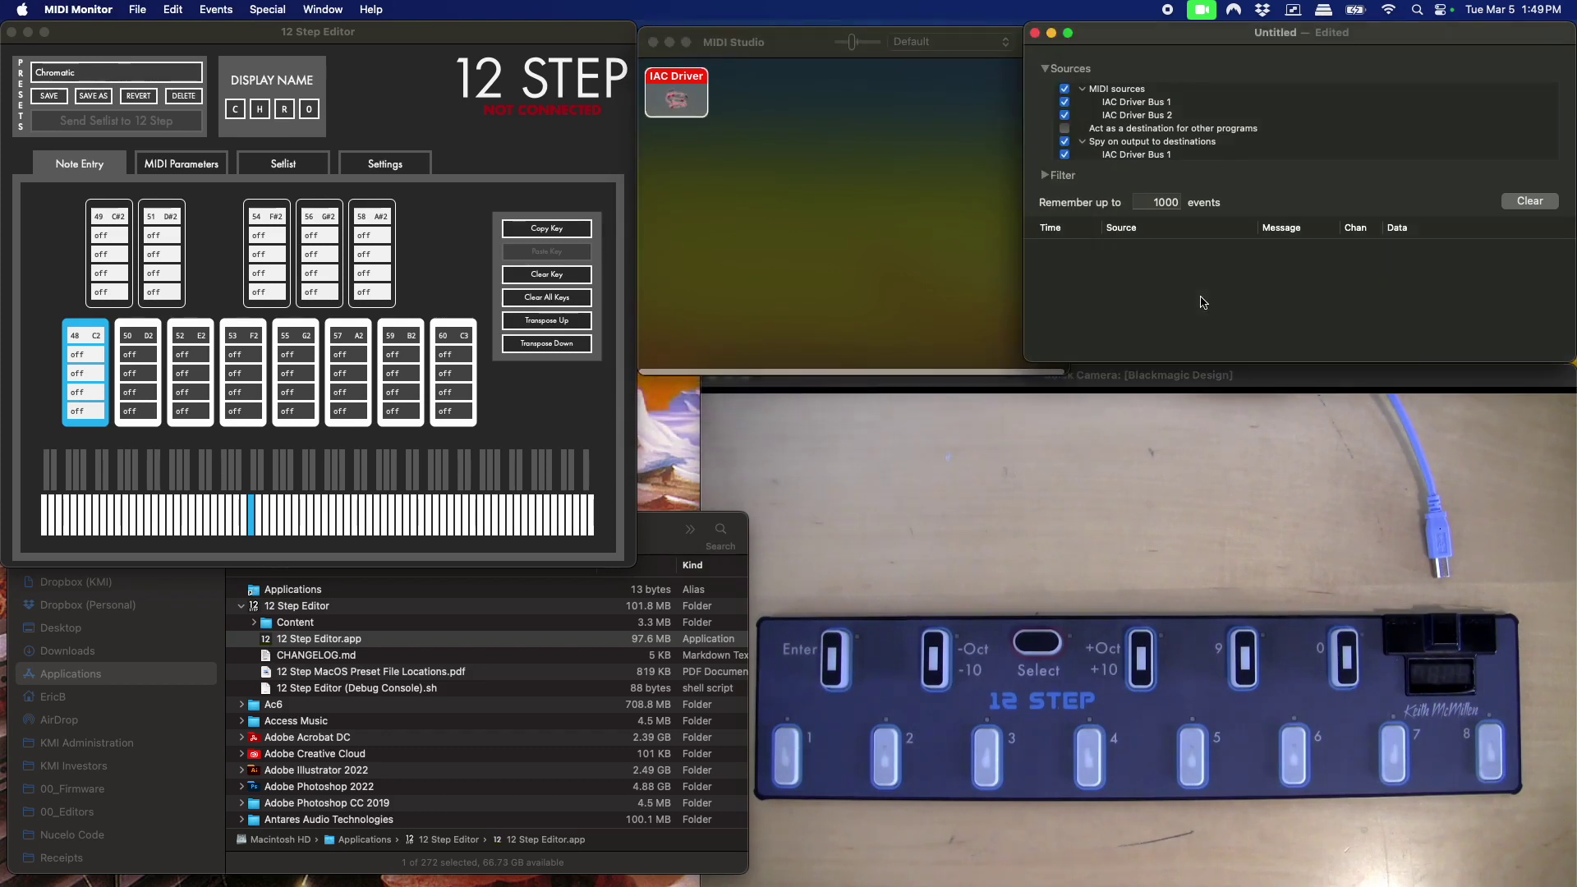
# Step: Bring the Quick Camera view forward to watch the 12 Step controller power up showing 28
pyautogui.click(886, 390)
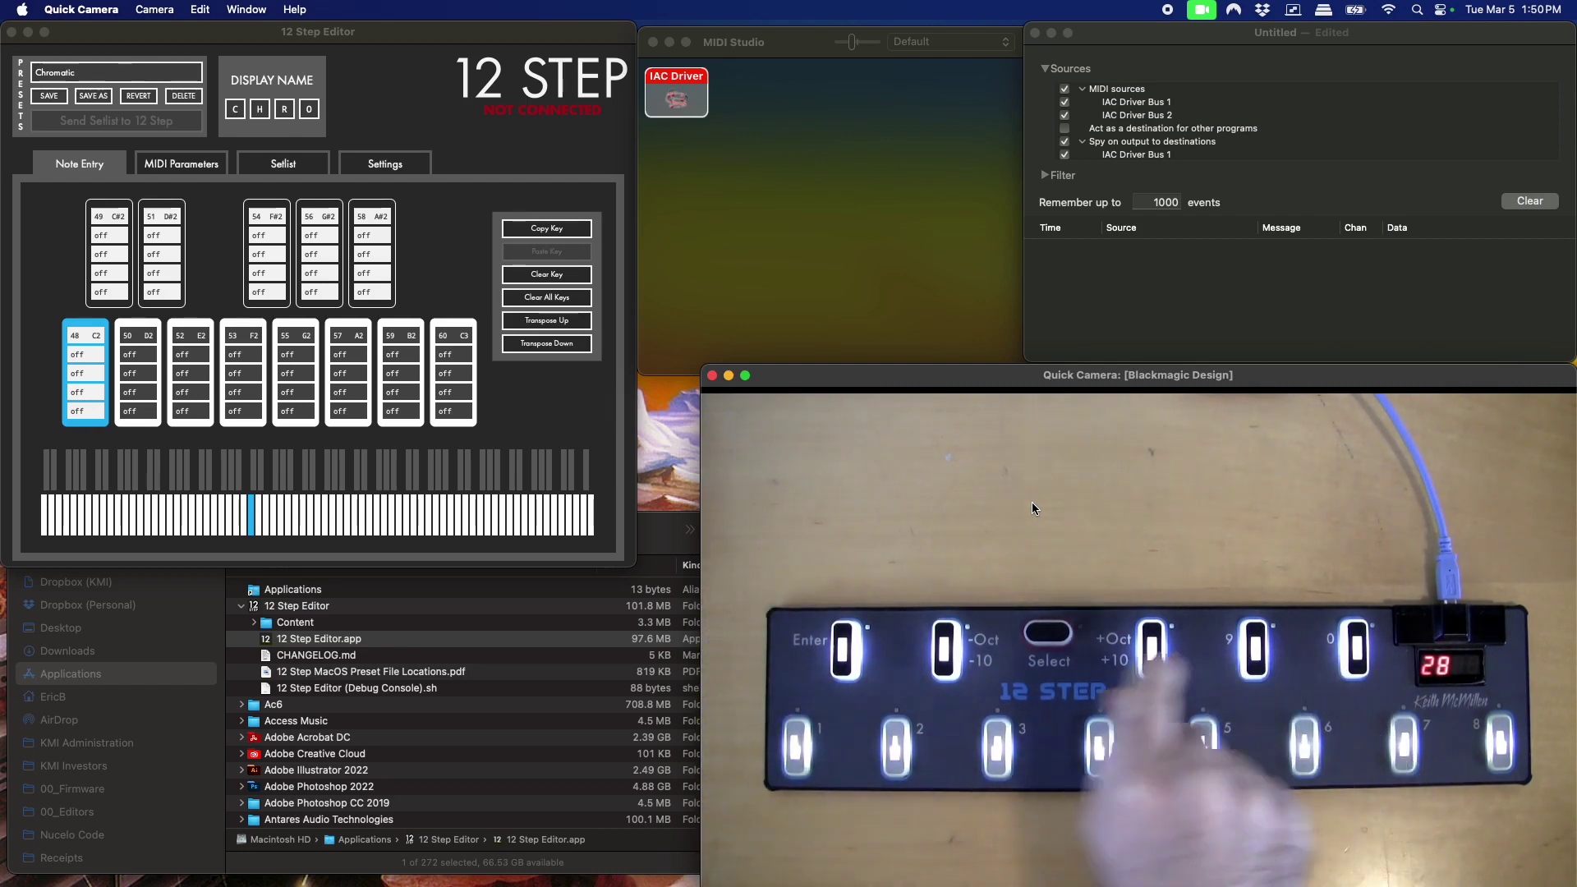
# Step: Switch between MIDI Studio and MIDI Monitor until the 12Step device icon appears beside IAC Driver
pyautogui.click(856, 181)
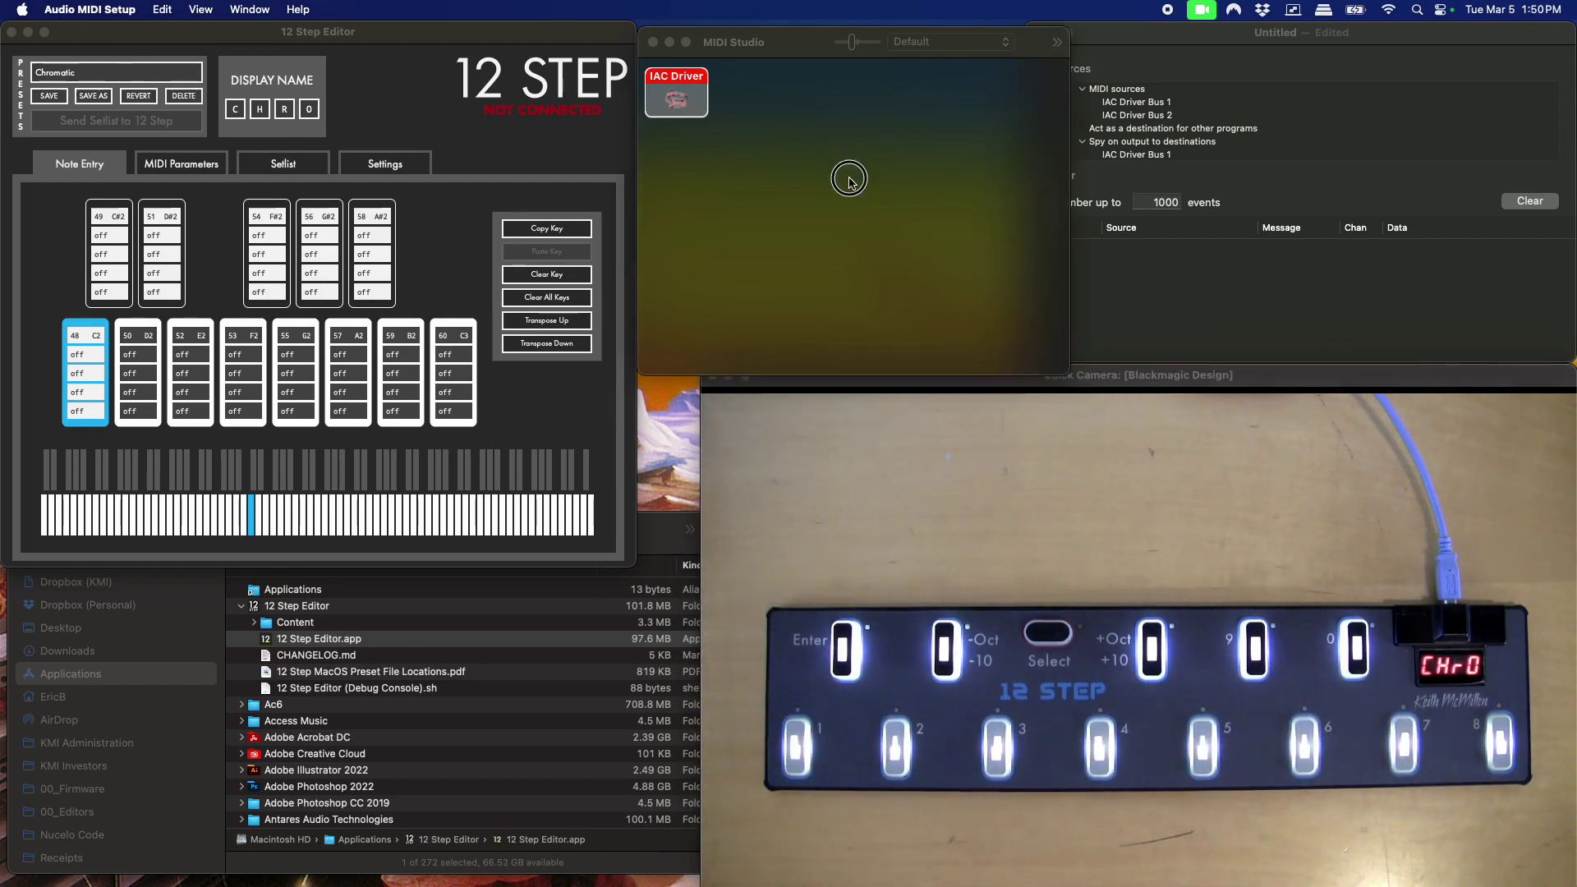
pyautogui.click(1315, 141)
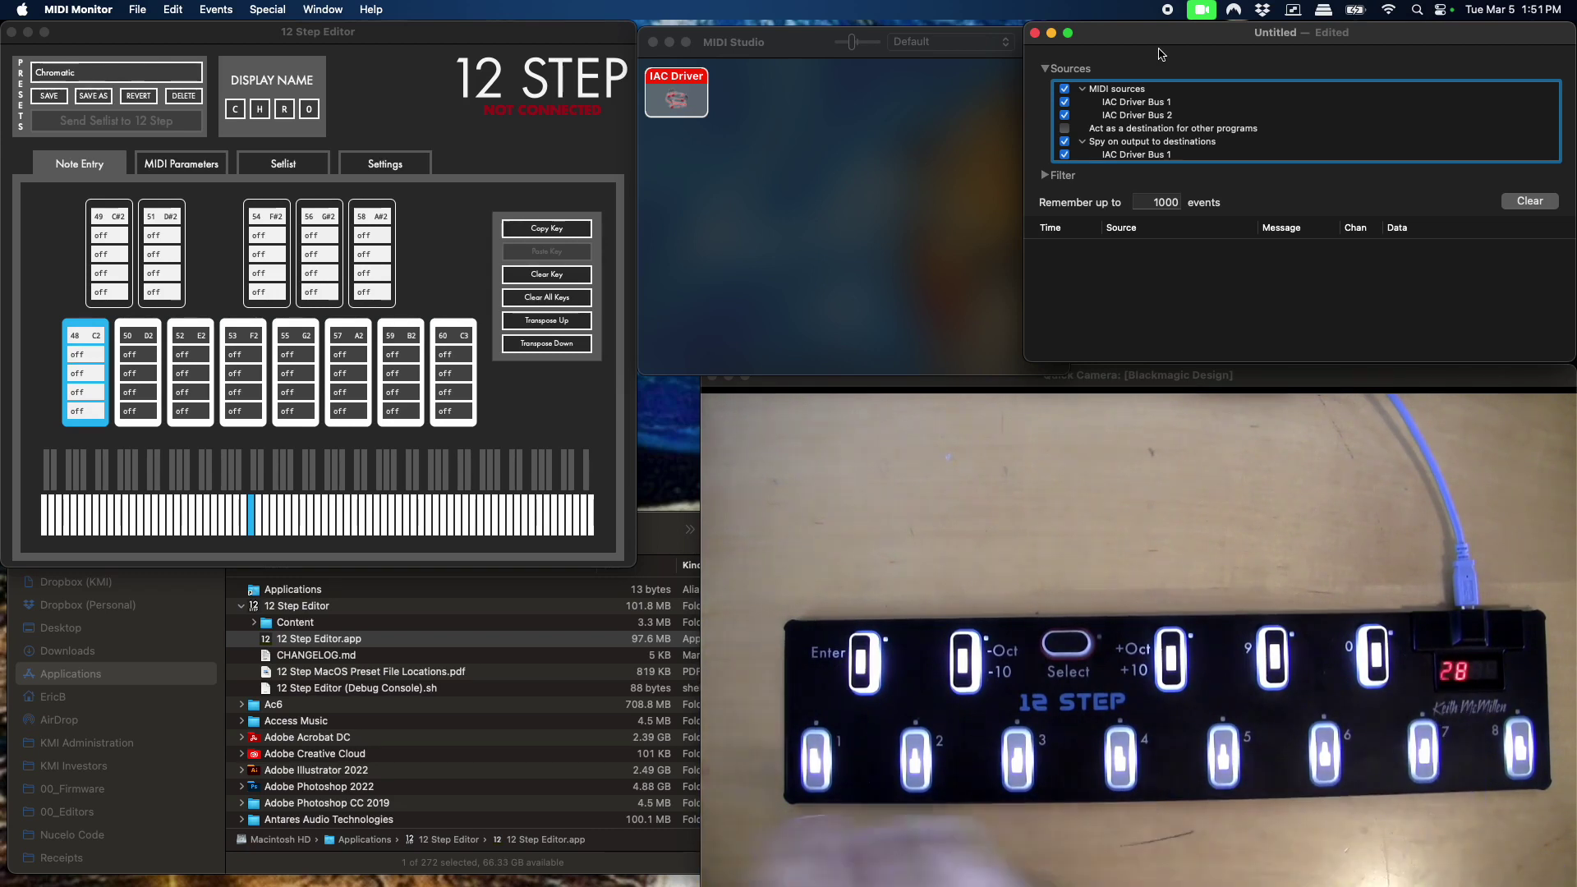
pyautogui.click(732, 299)
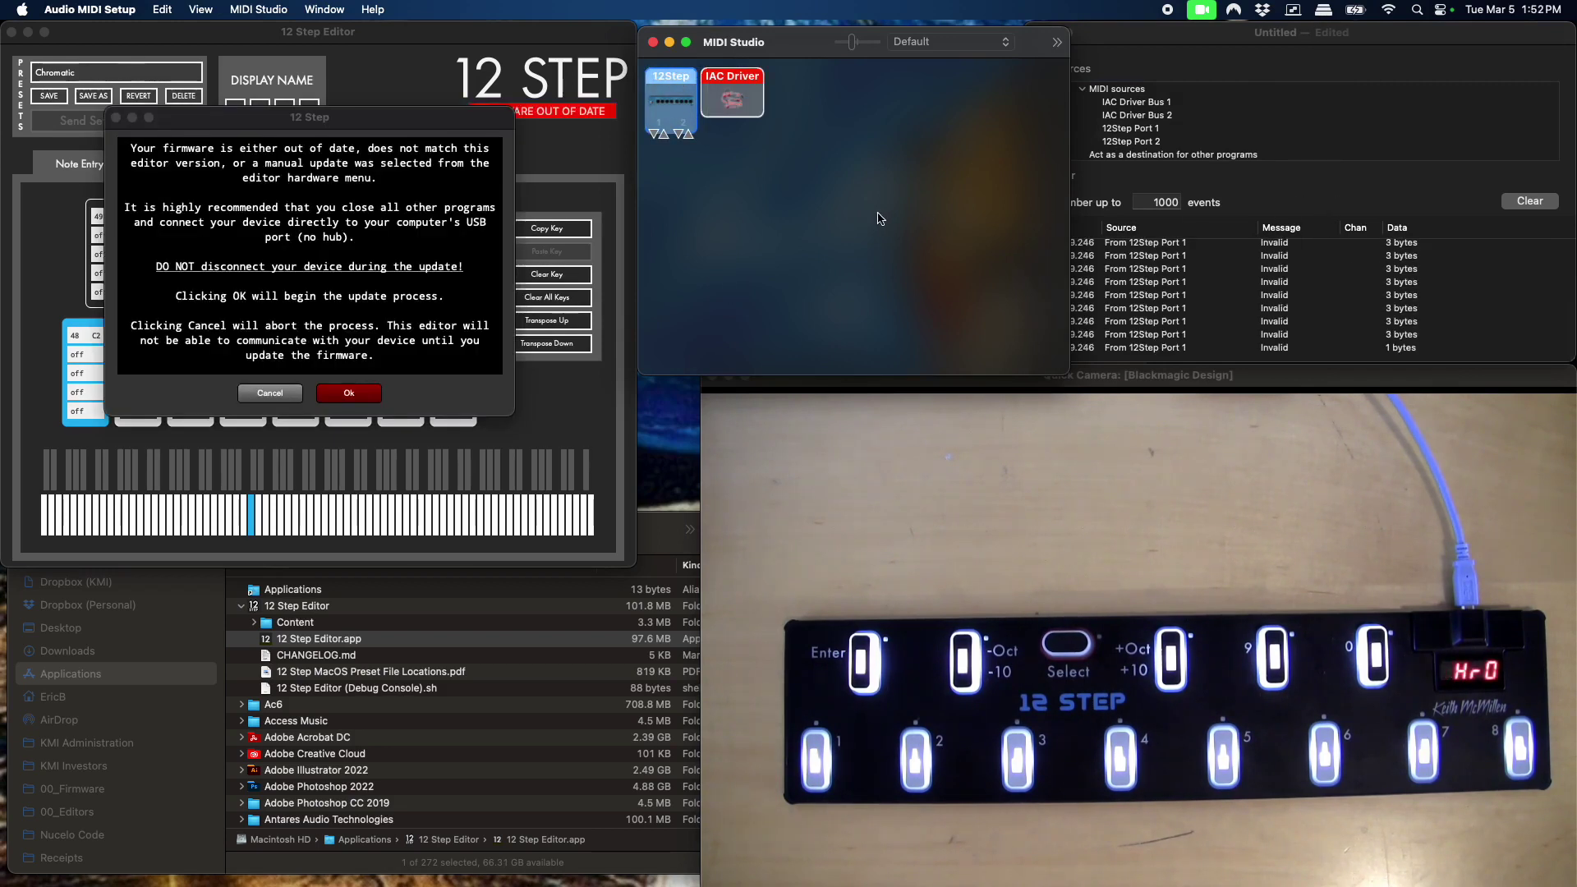
# Step: Scroll MIDI Monitor's log and inspect the SysEx and Invalid entries from 12Step Port 1
pyautogui.click(1272, 122)
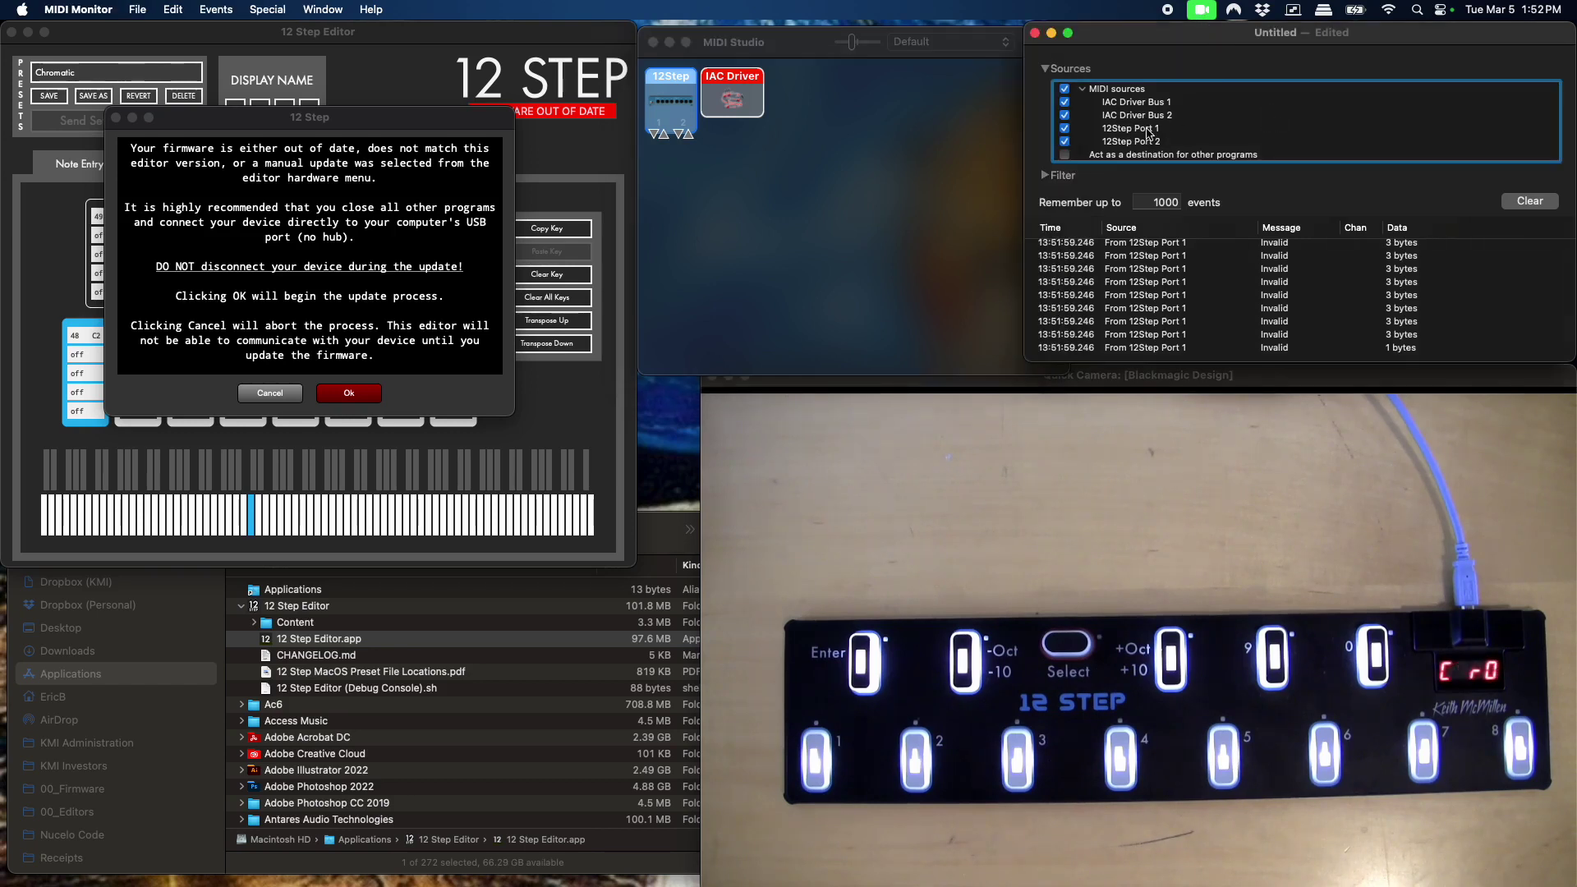
pyautogui.scroll(3, 1306, 283)
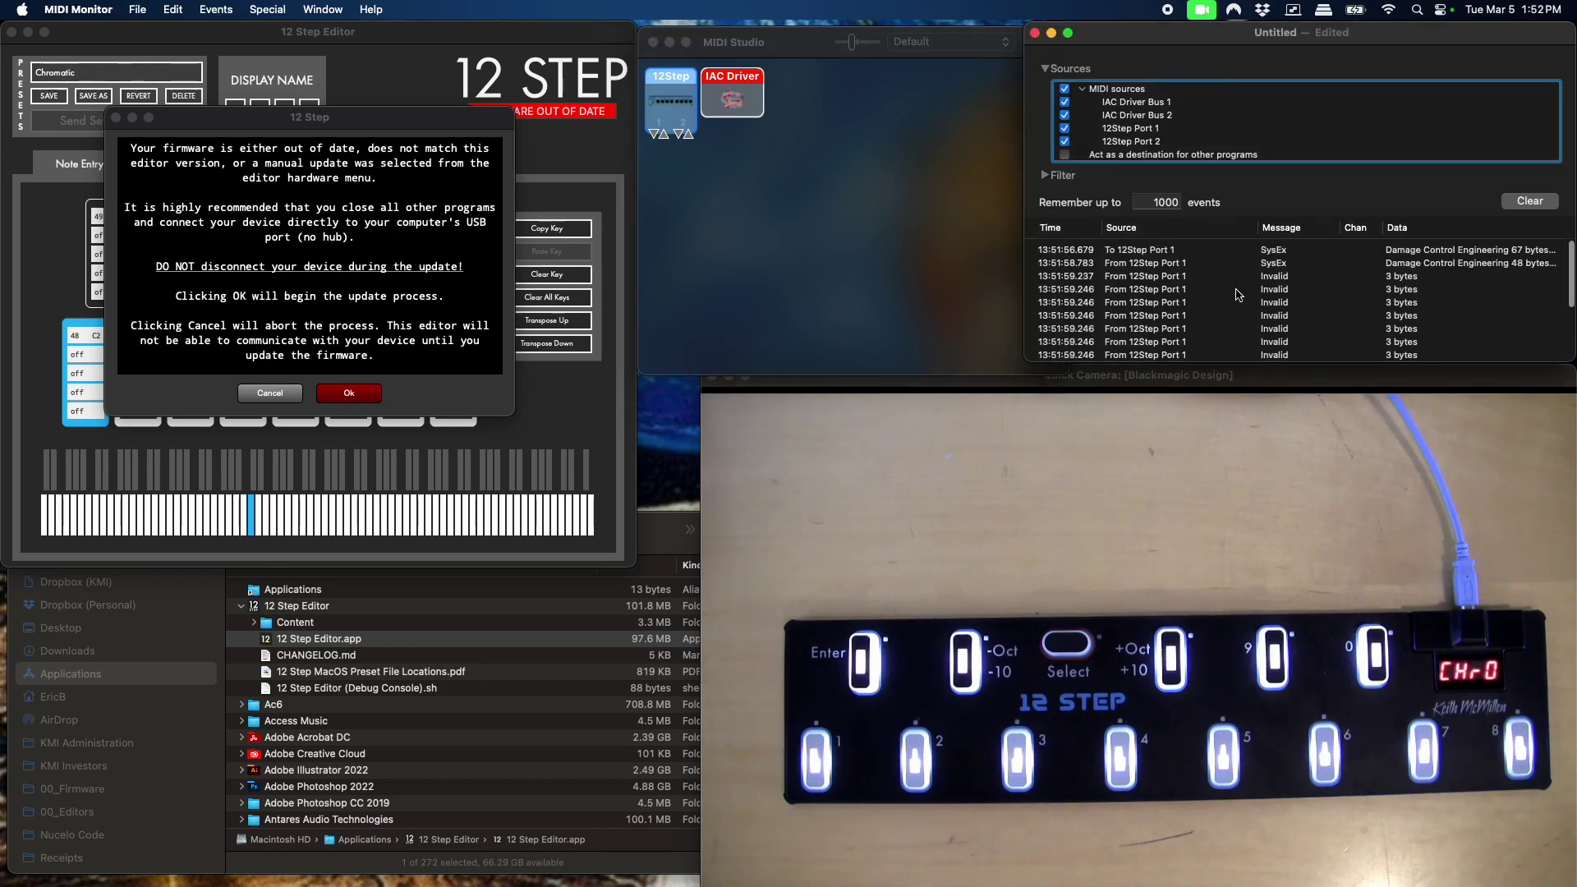
pyautogui.scroll(-3, 1331, 296)
pyautogui.scroll(3, 1248, 280)
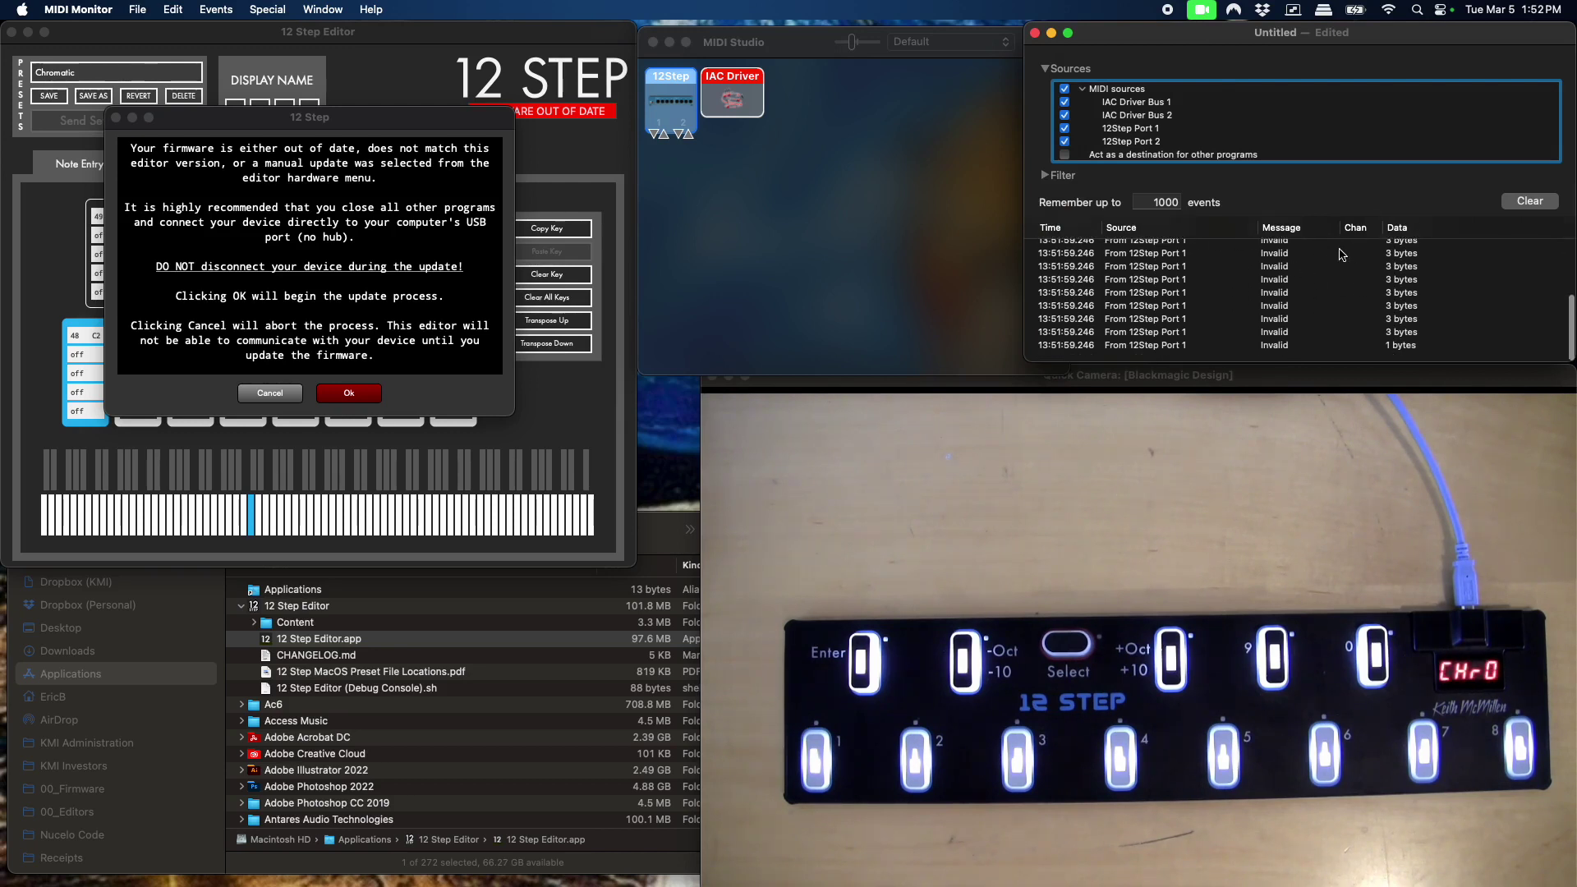
pyautogui.click(1152, 284)
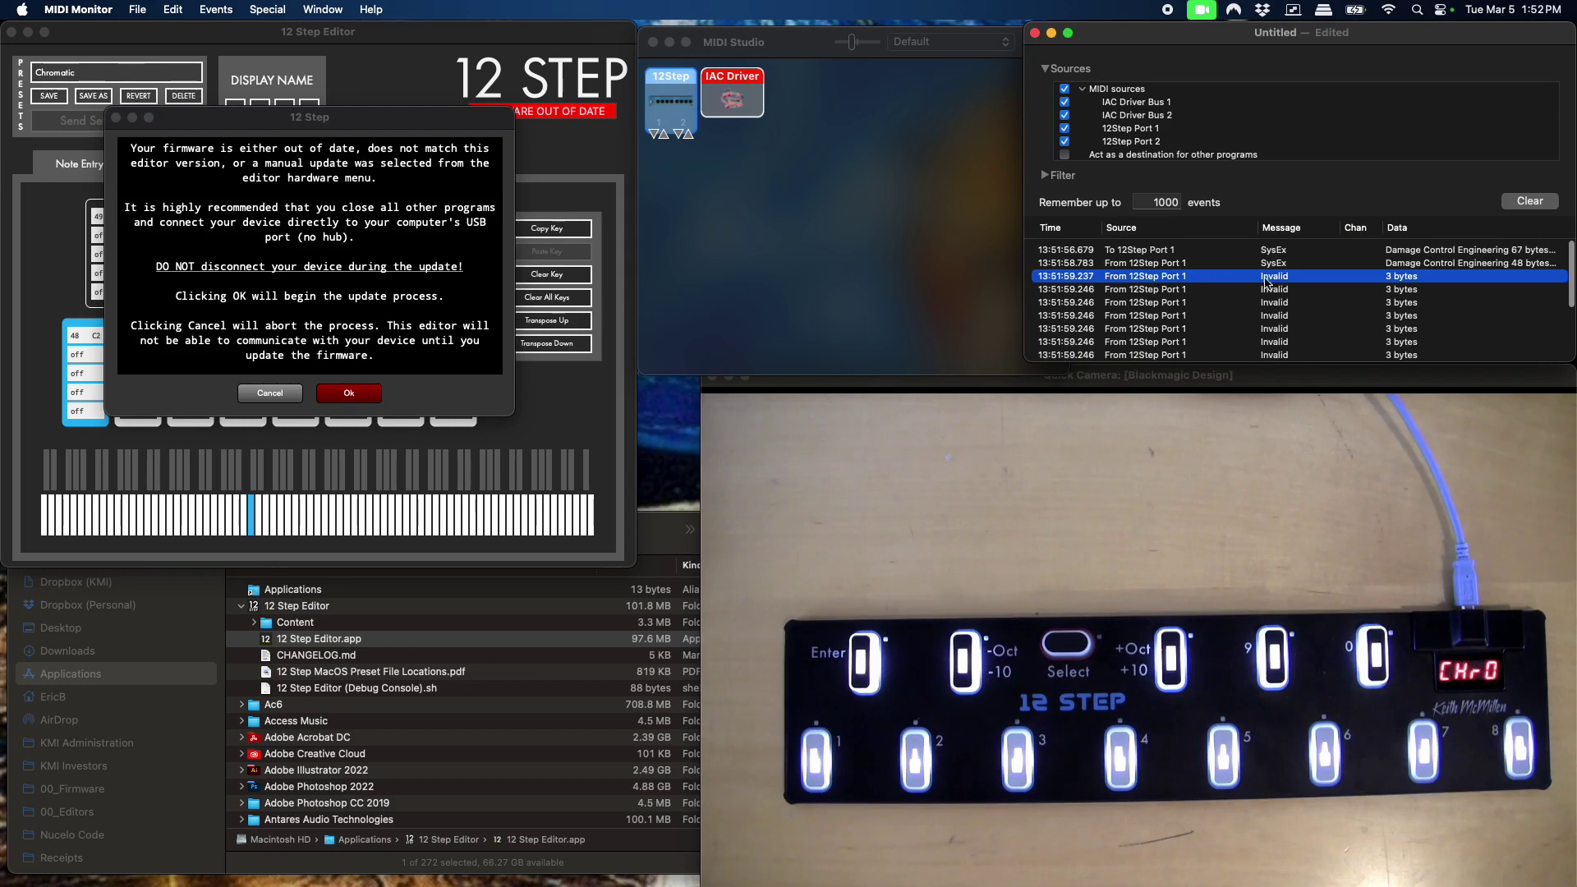
pyautogui.scroll(-1, 1281, 283)
pyautogui.scroll(-1, 1327, 289)
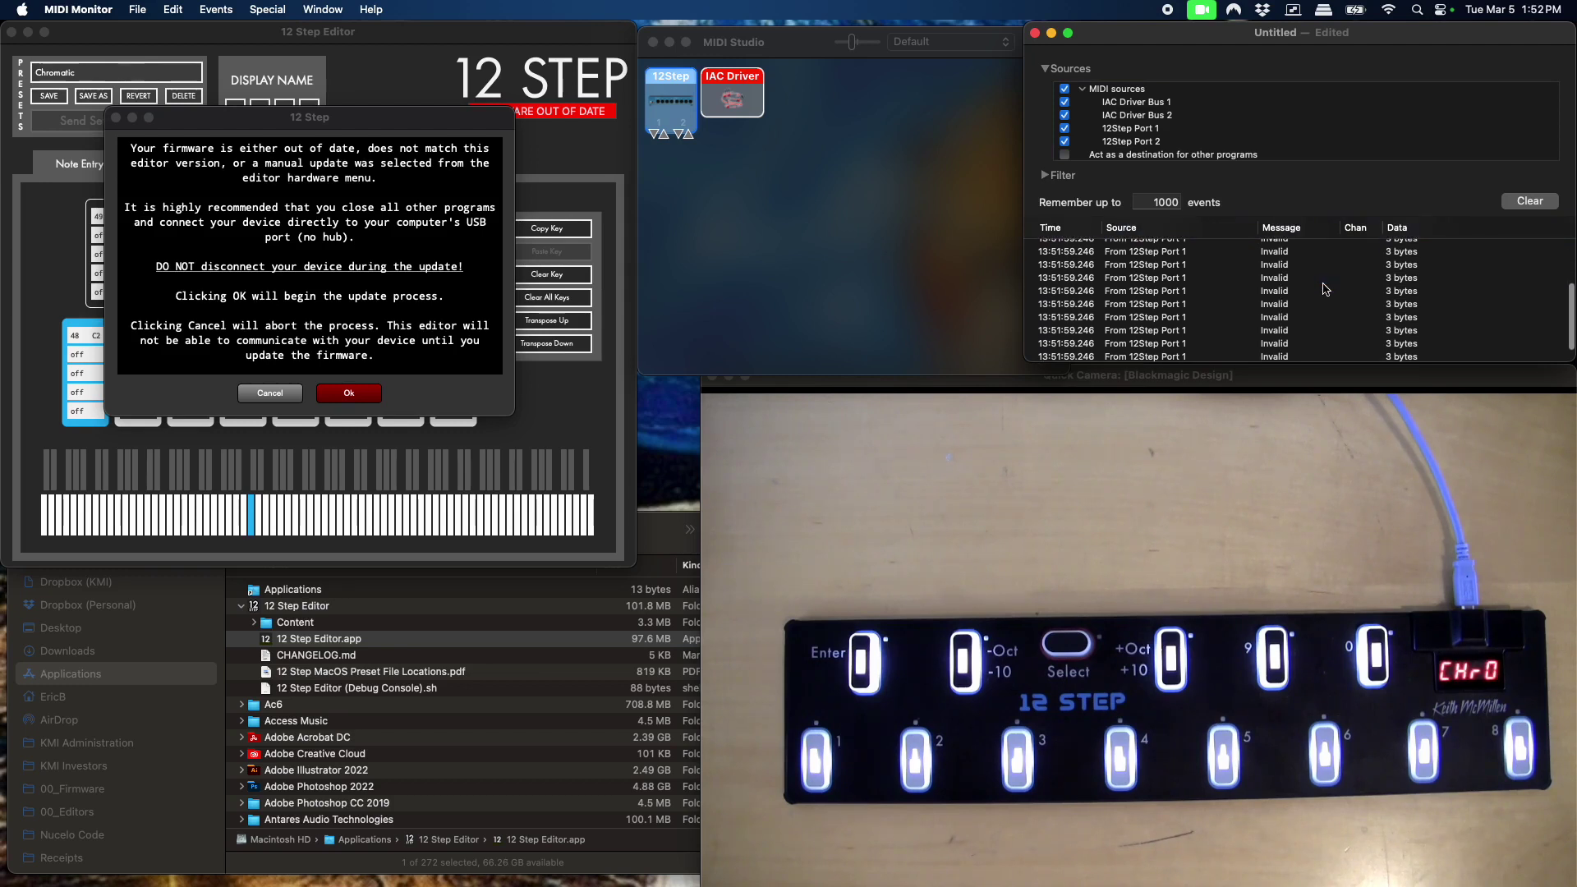
pyautogui.click(1344, 303)
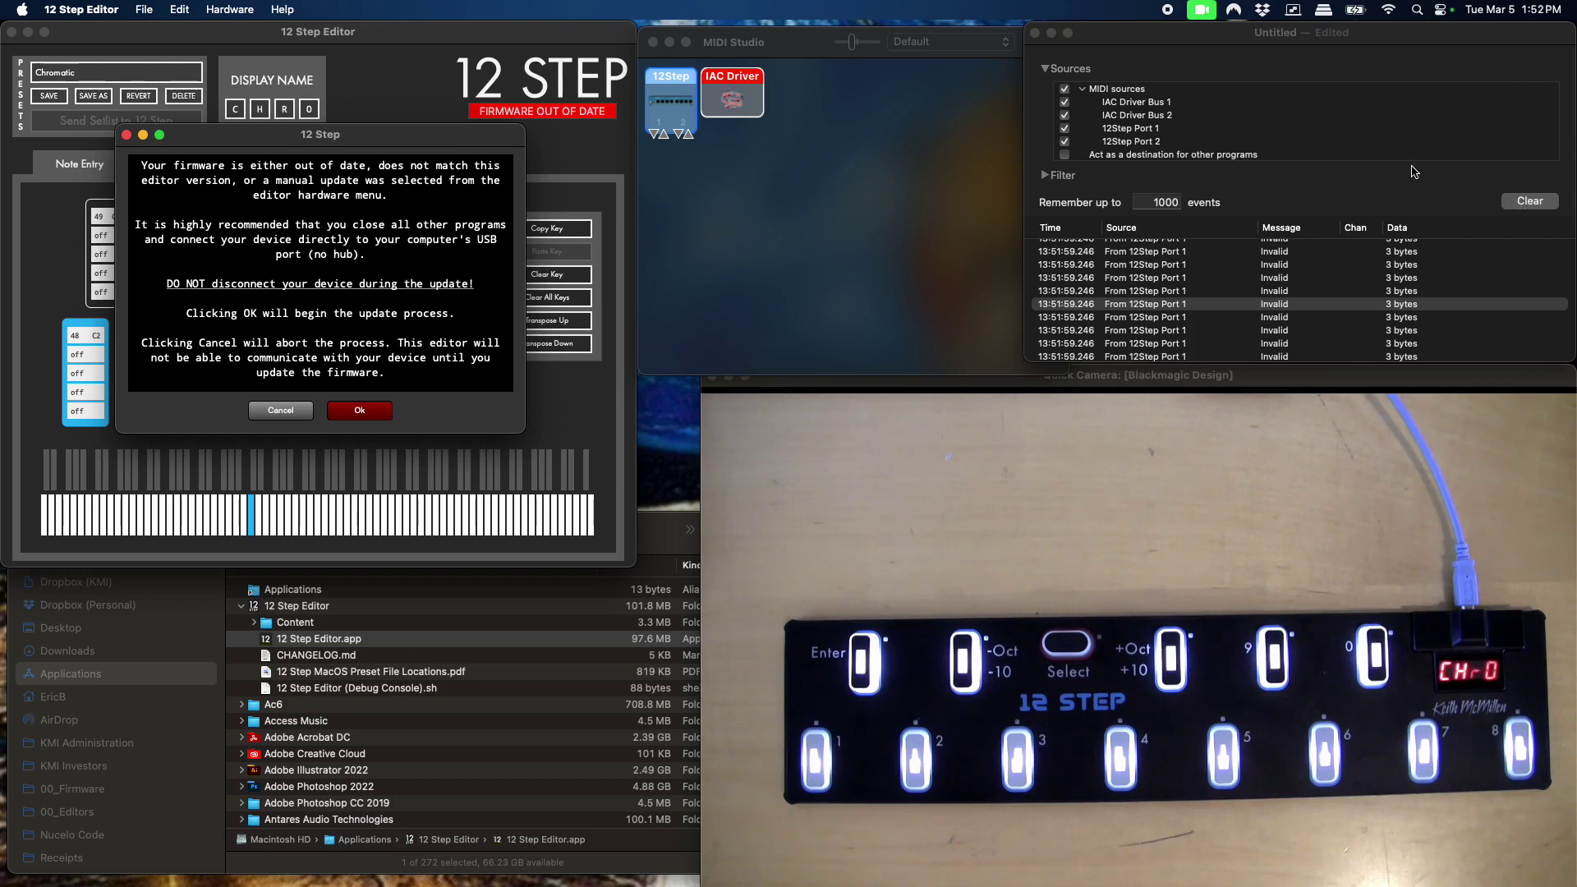
pyautogui.click(1533, 199)
# Step: Clear MIDI Monitor's log twice to catch fresh C2–F2 Note On/Off events, then lower the firmware warning dialog
pyautogui.click(1533, 199)
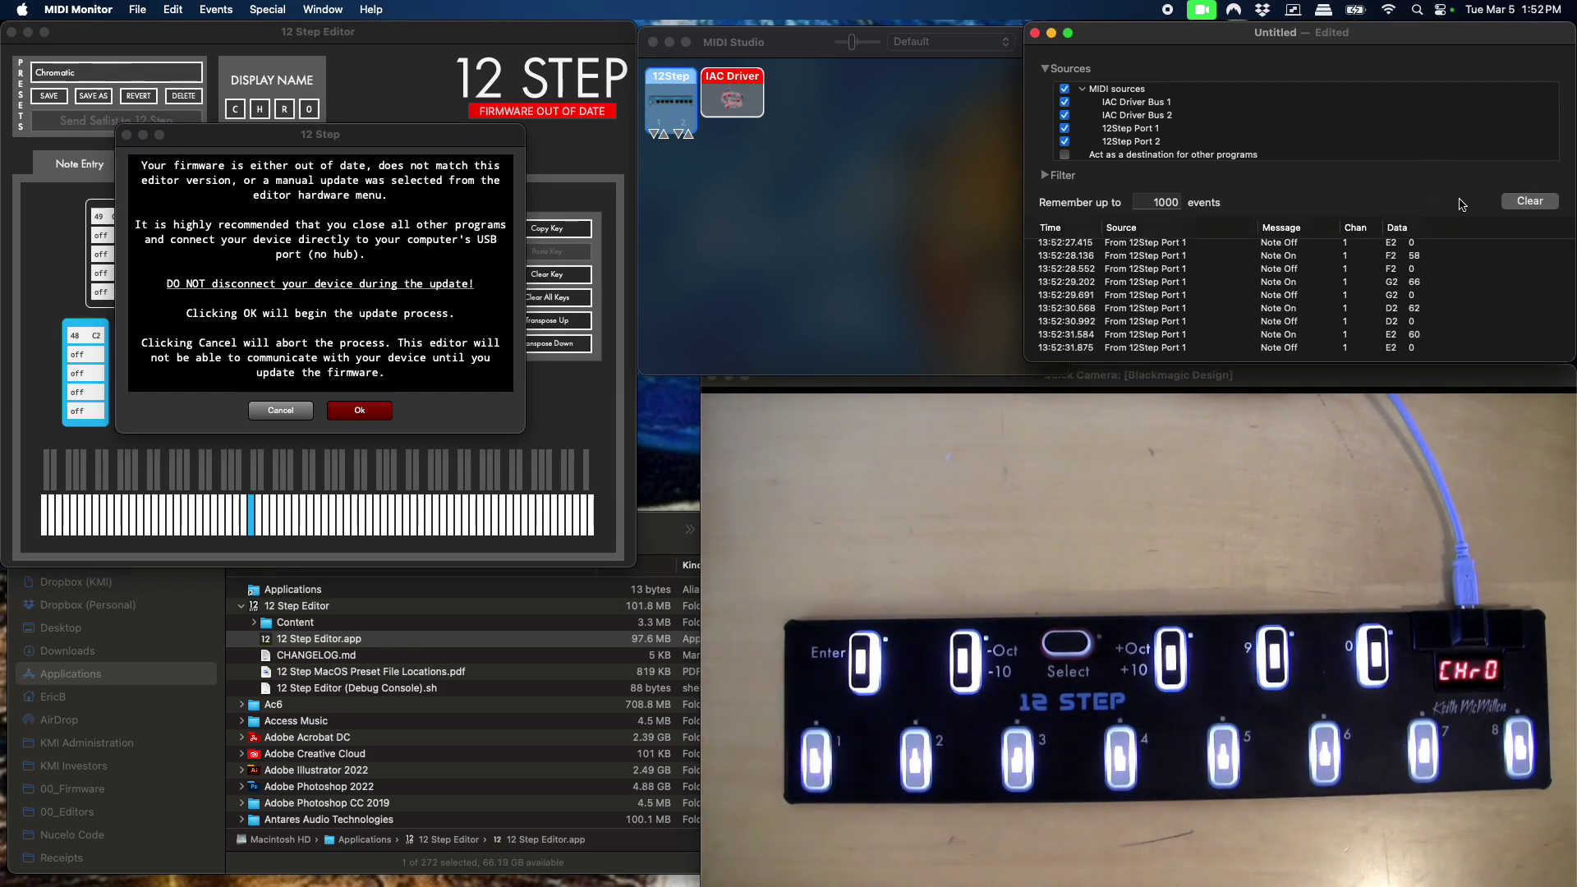
pyautogui.click(1522, 208)
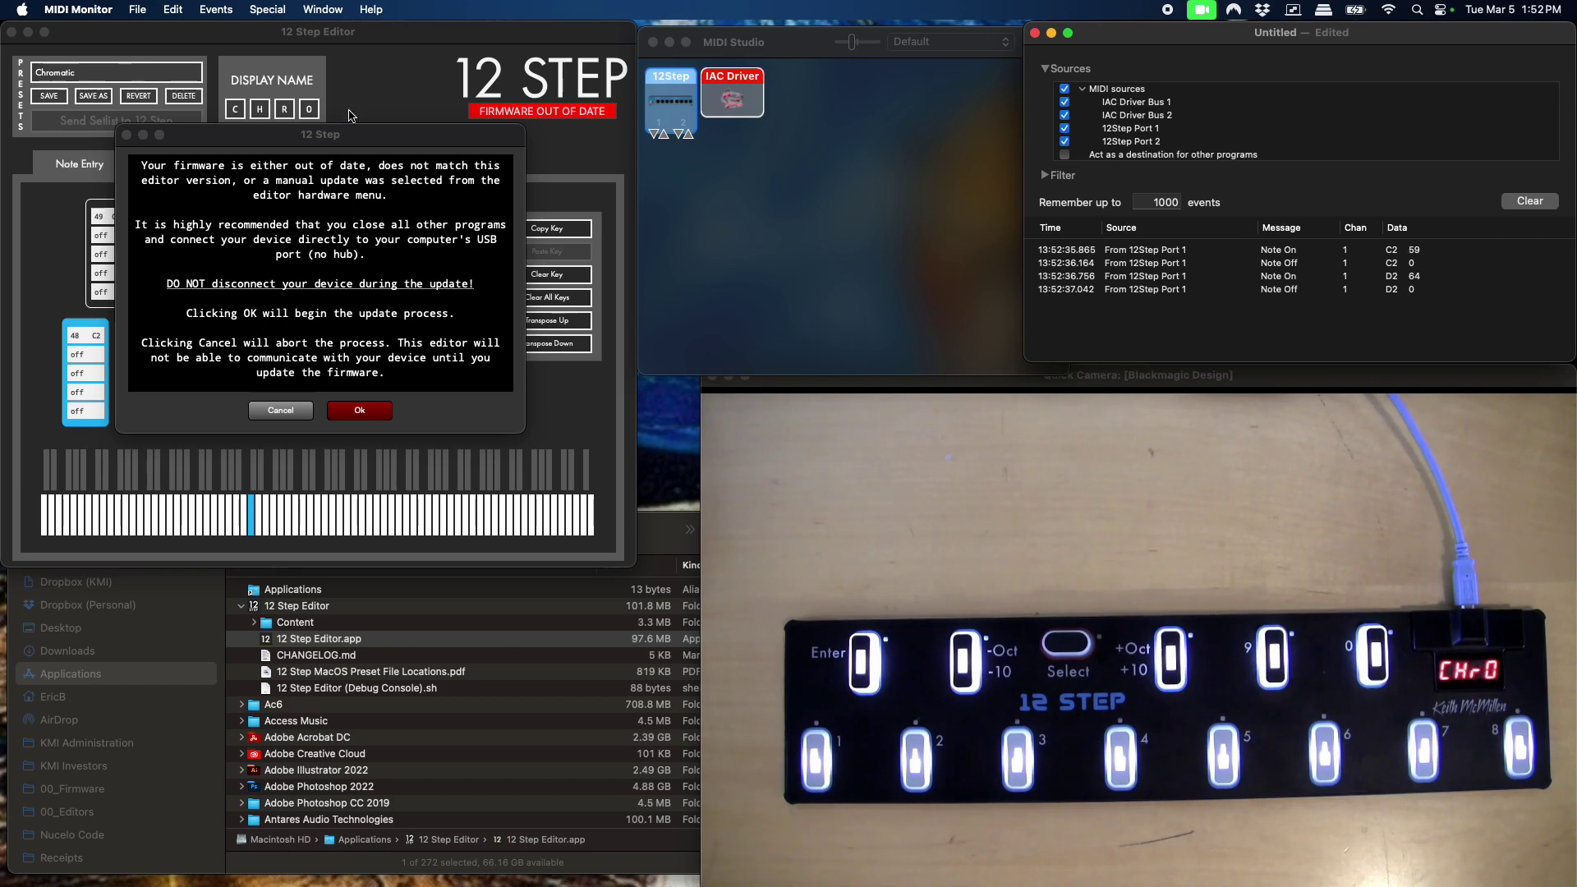
pyautogui.click(376, 143)
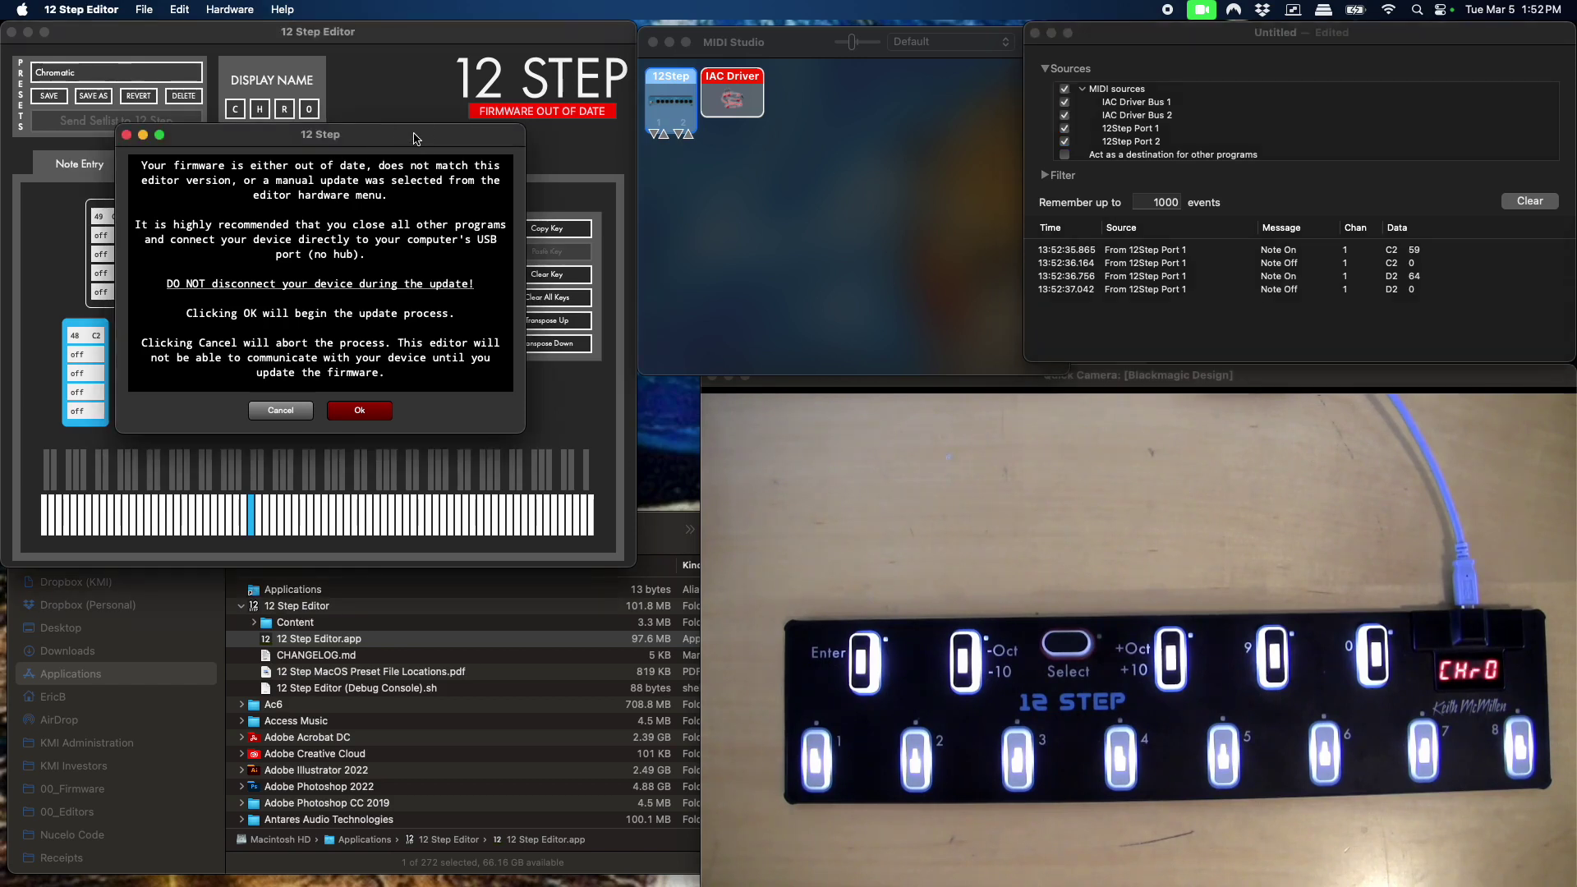
pyautogui.moveTo(415, 139); pyautogui.dragTo(415, 147)
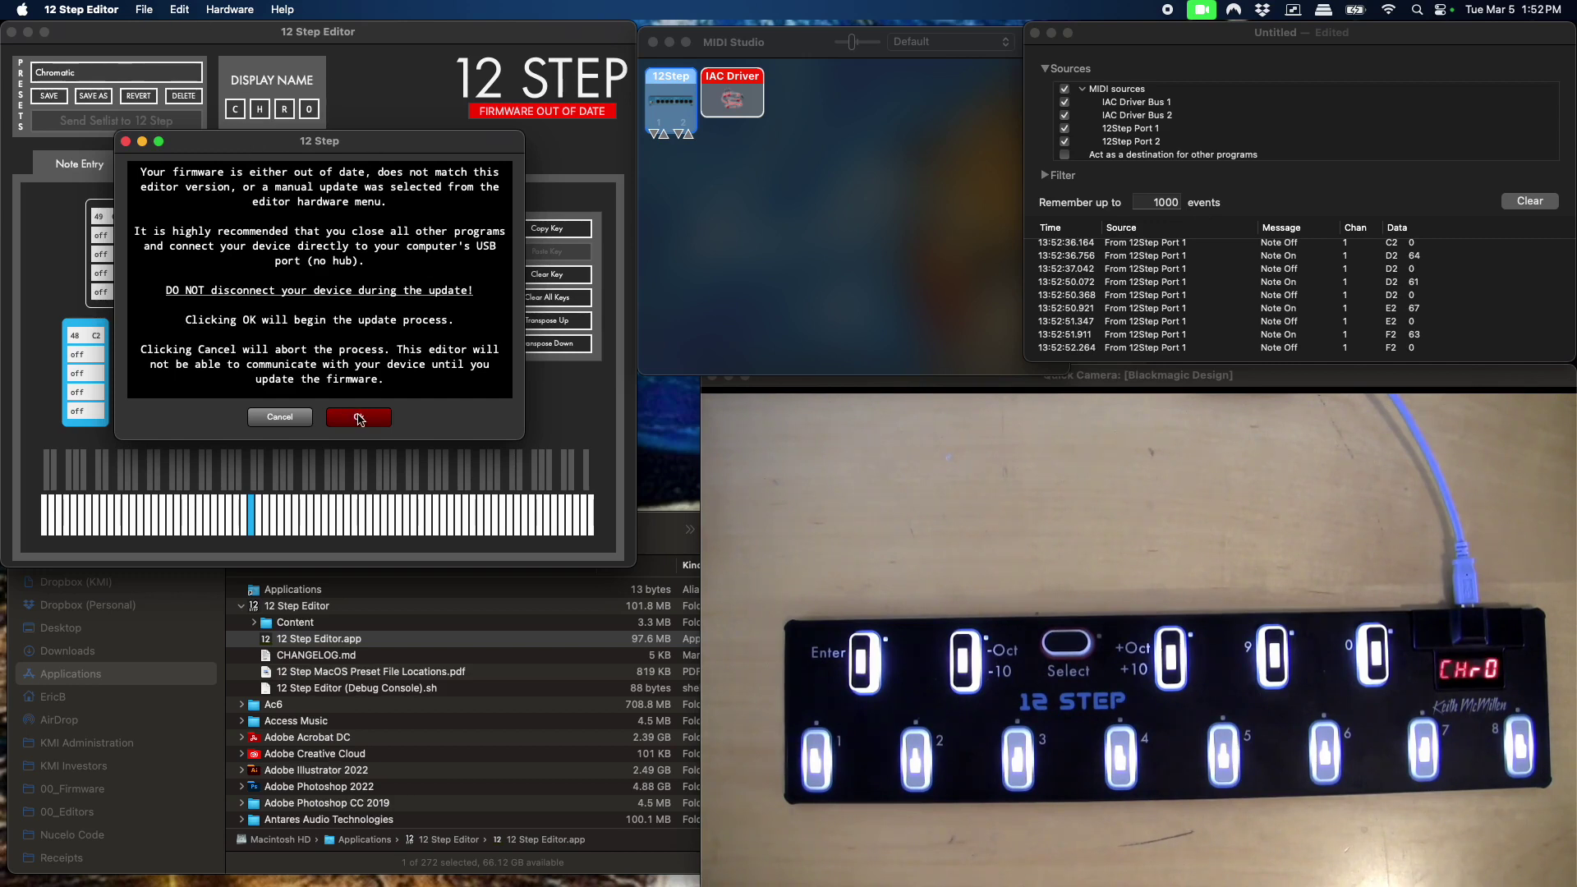
# Step: Confirm the firmware warning to flash version 1.0.2, watching progress in the MIDI log
pyautogui.click(359, 418)
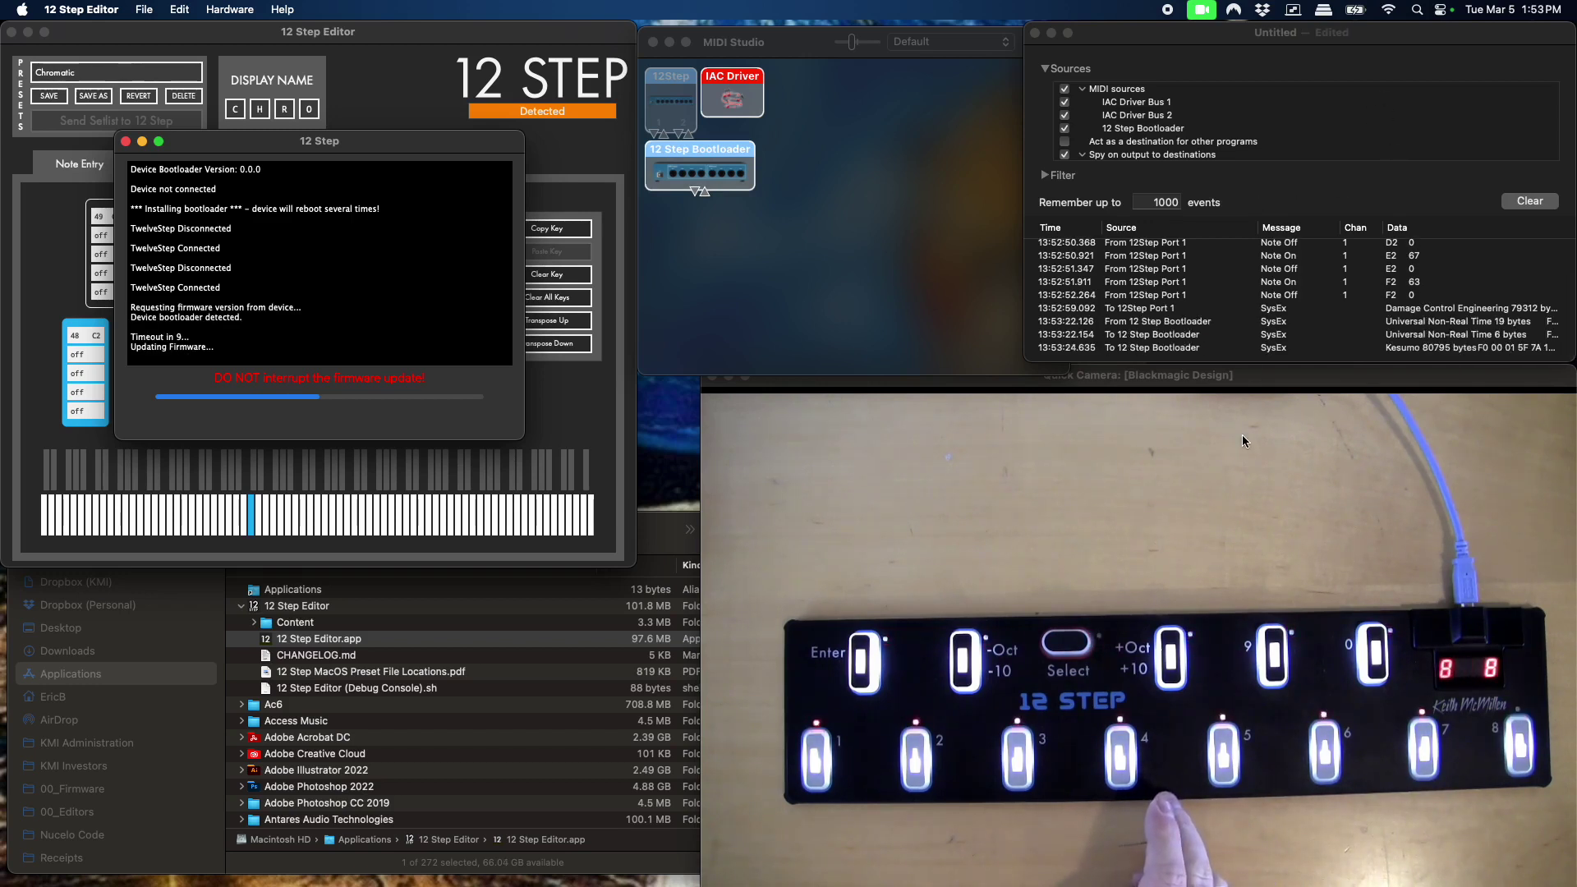
pyautogui.click(1448, 346)
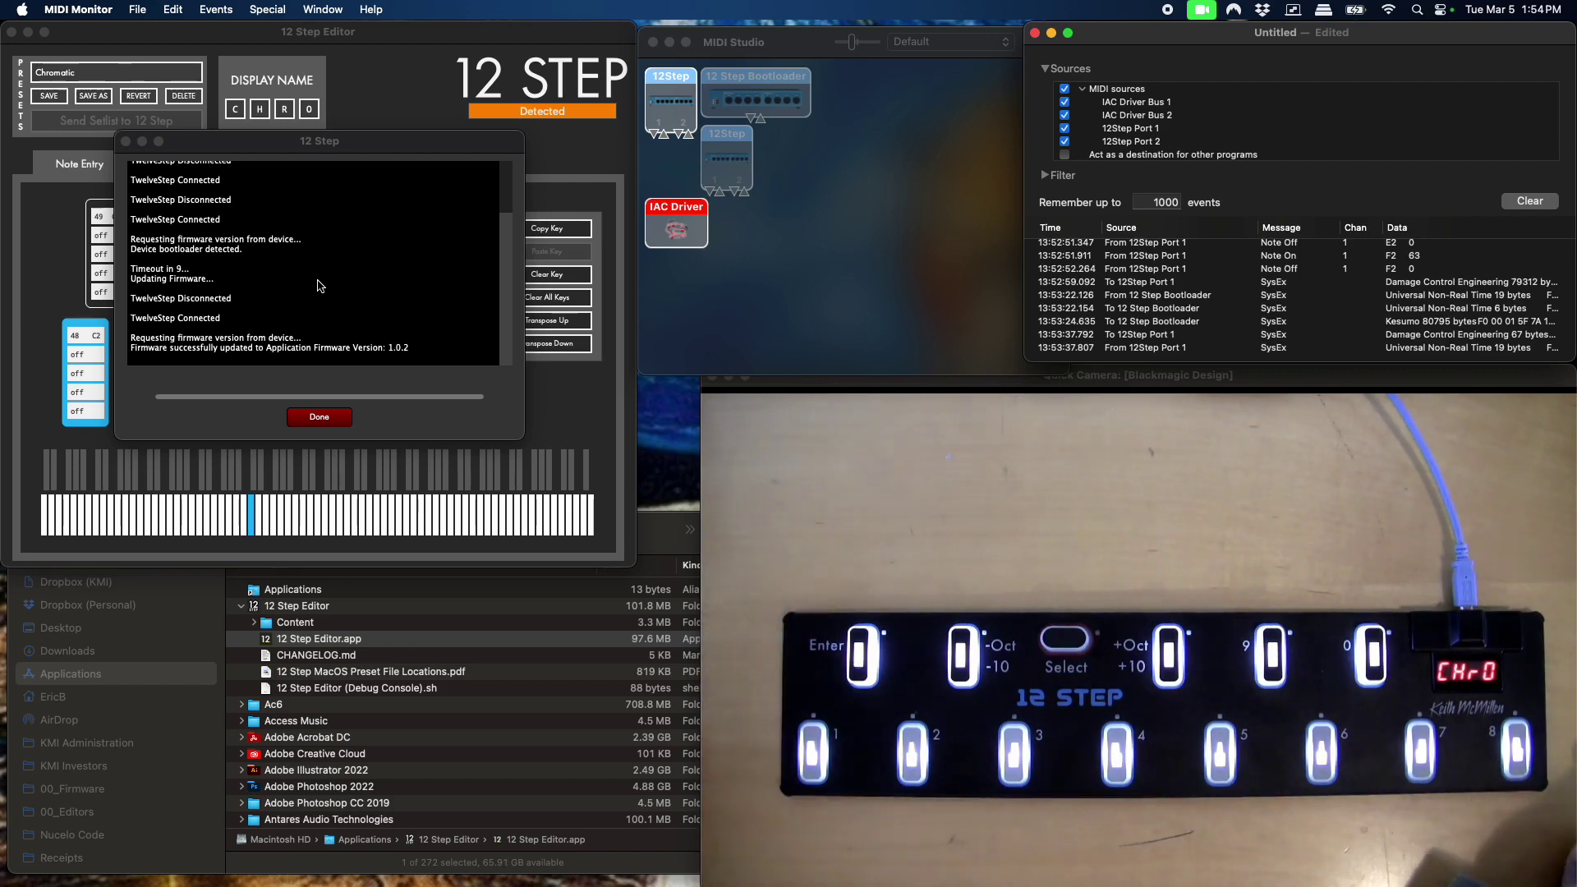
# Step: Close the finished update, select the new 12Step device, and clear the MIDI Monitor log
pyautogui.click(317, 418)
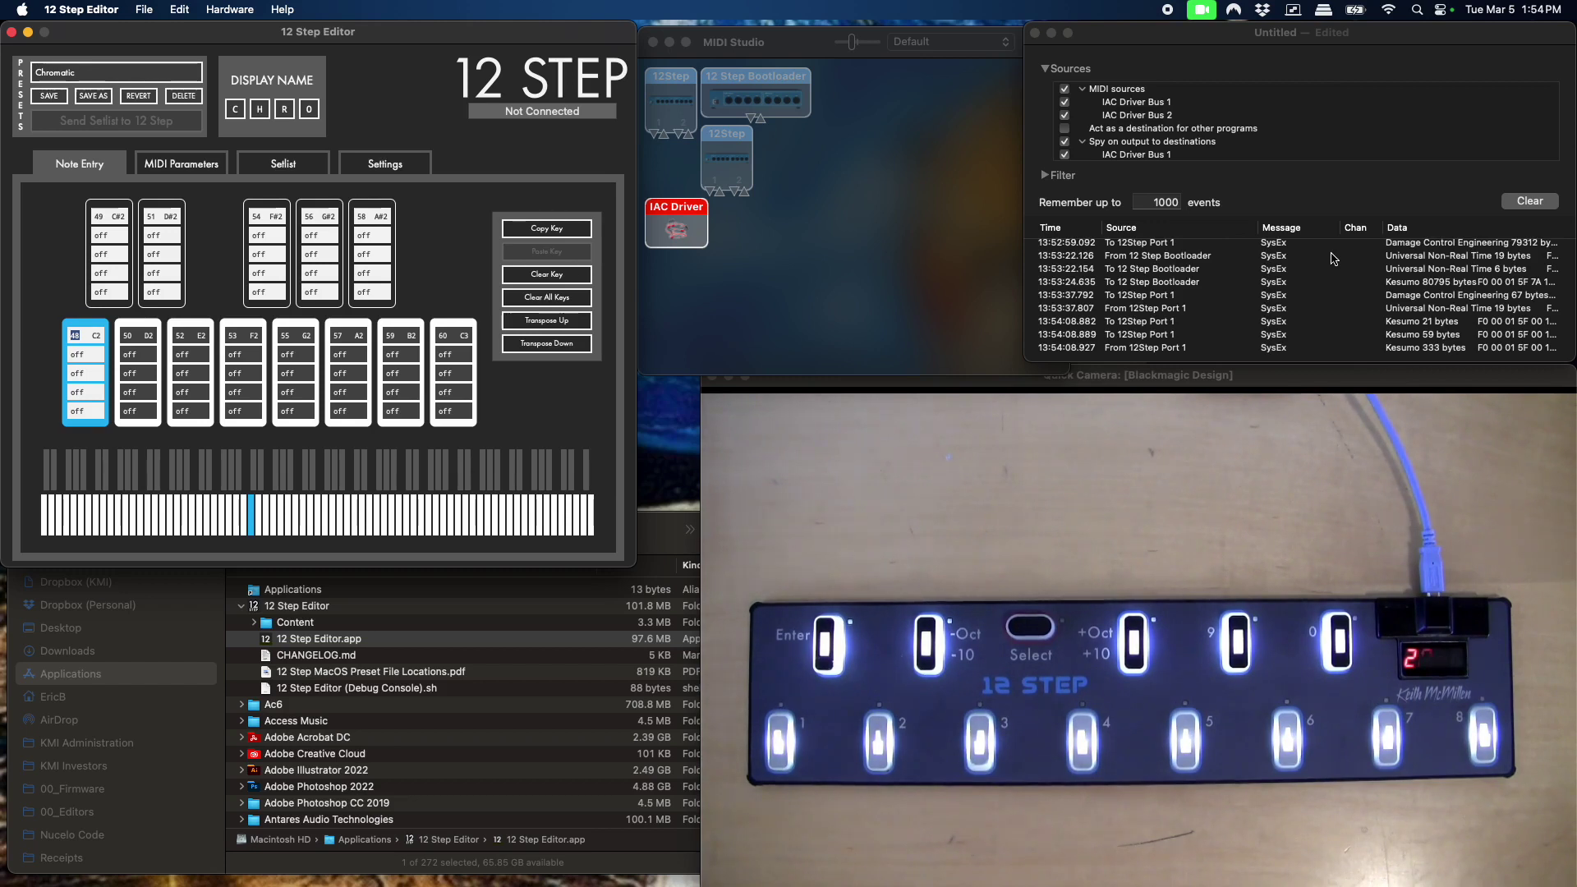
pyautogui.click(729, 276)
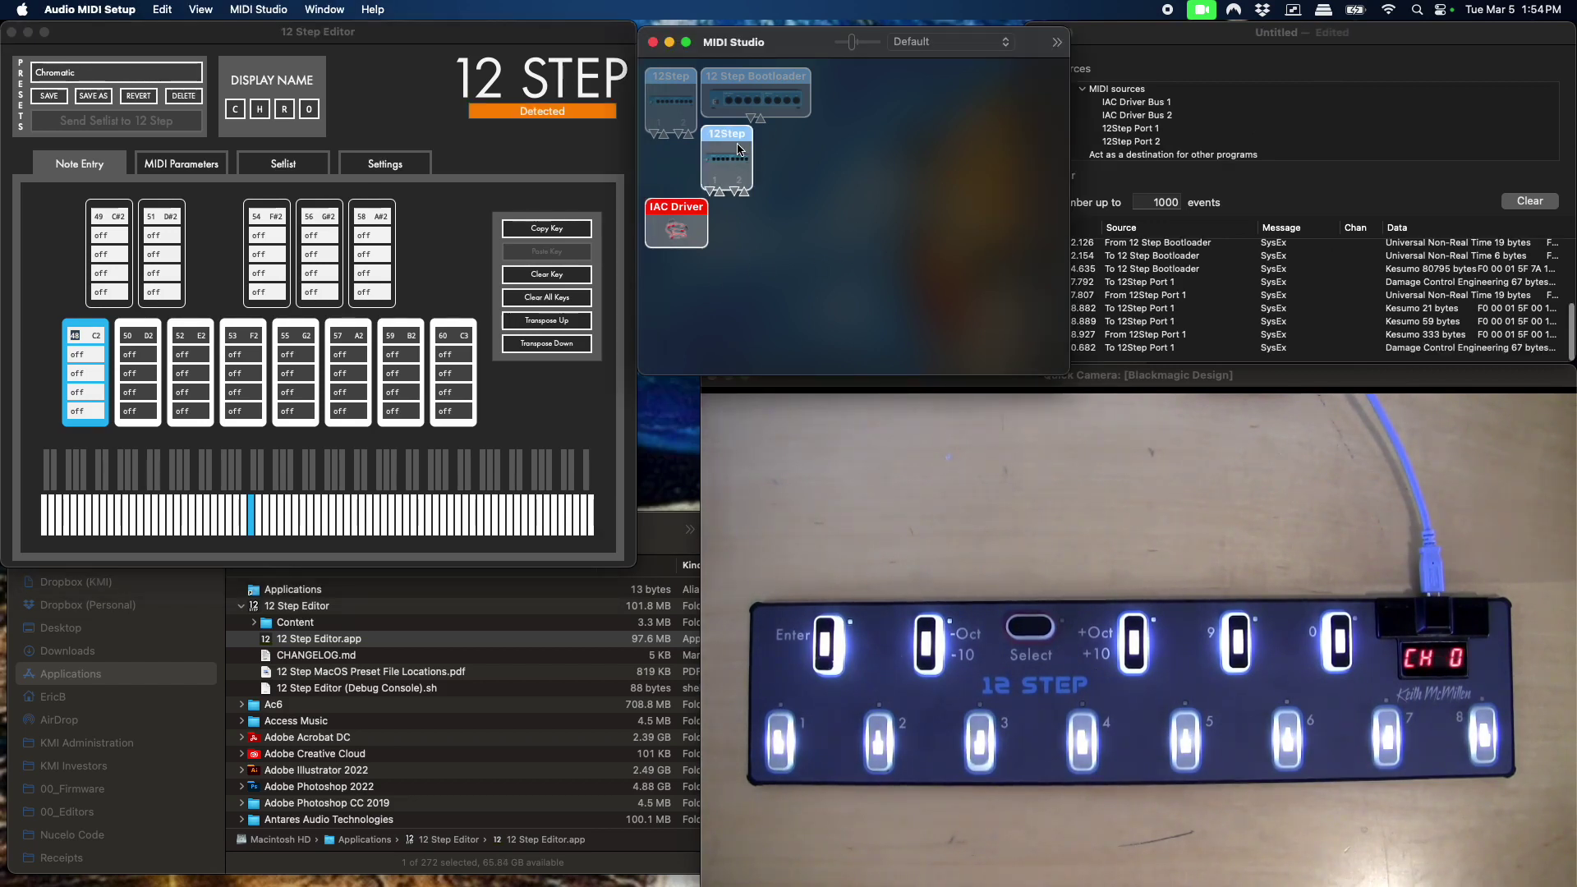
pyautogui.click(737, 148)
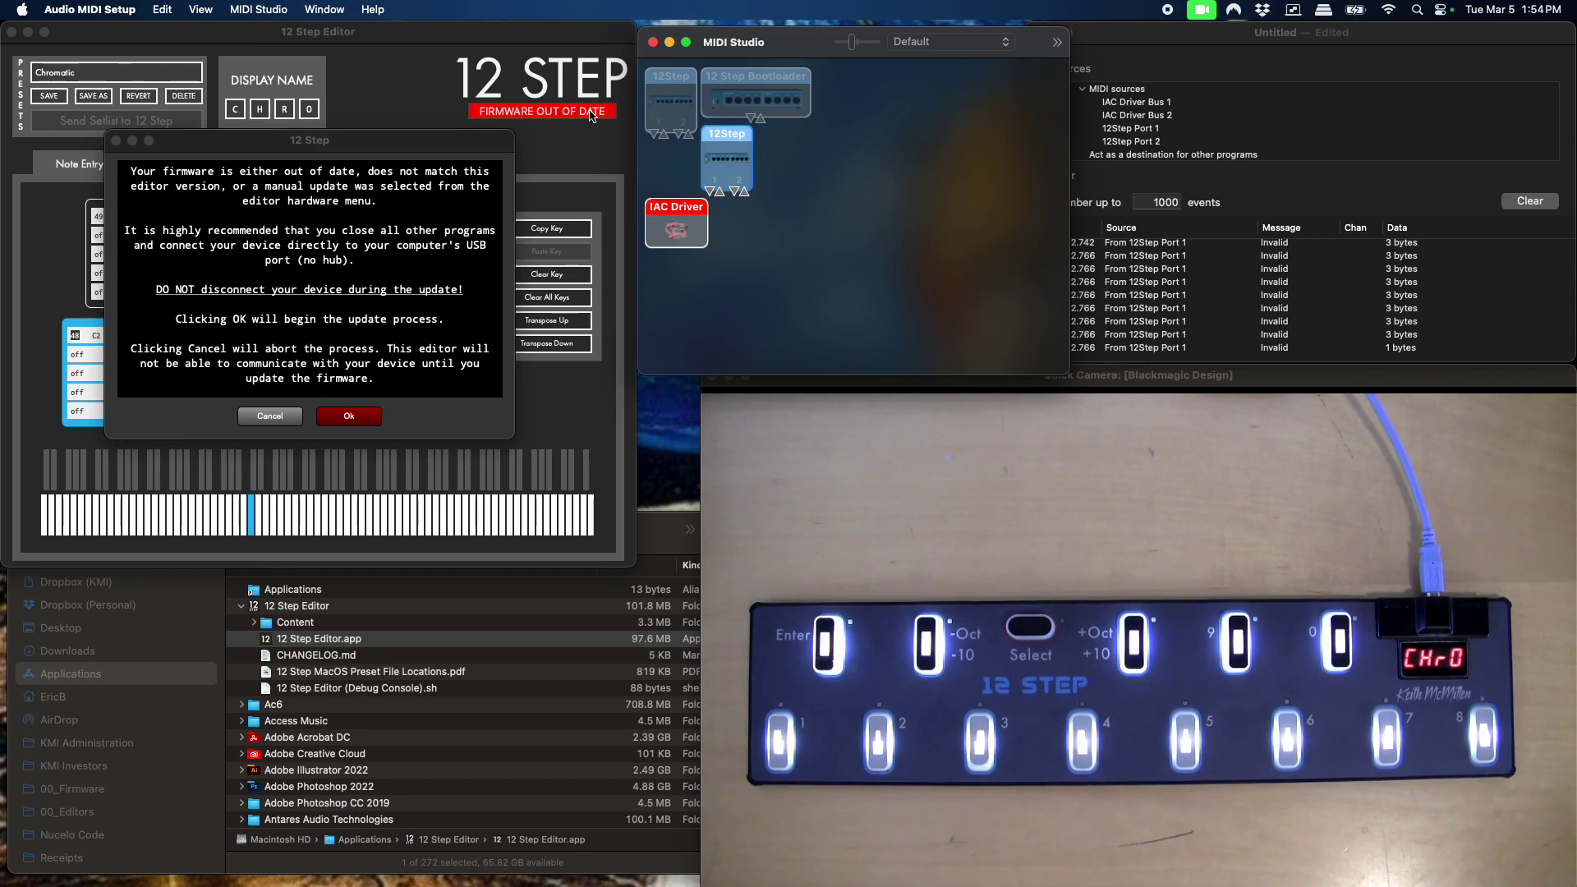
pyautogui.click(387, 144)
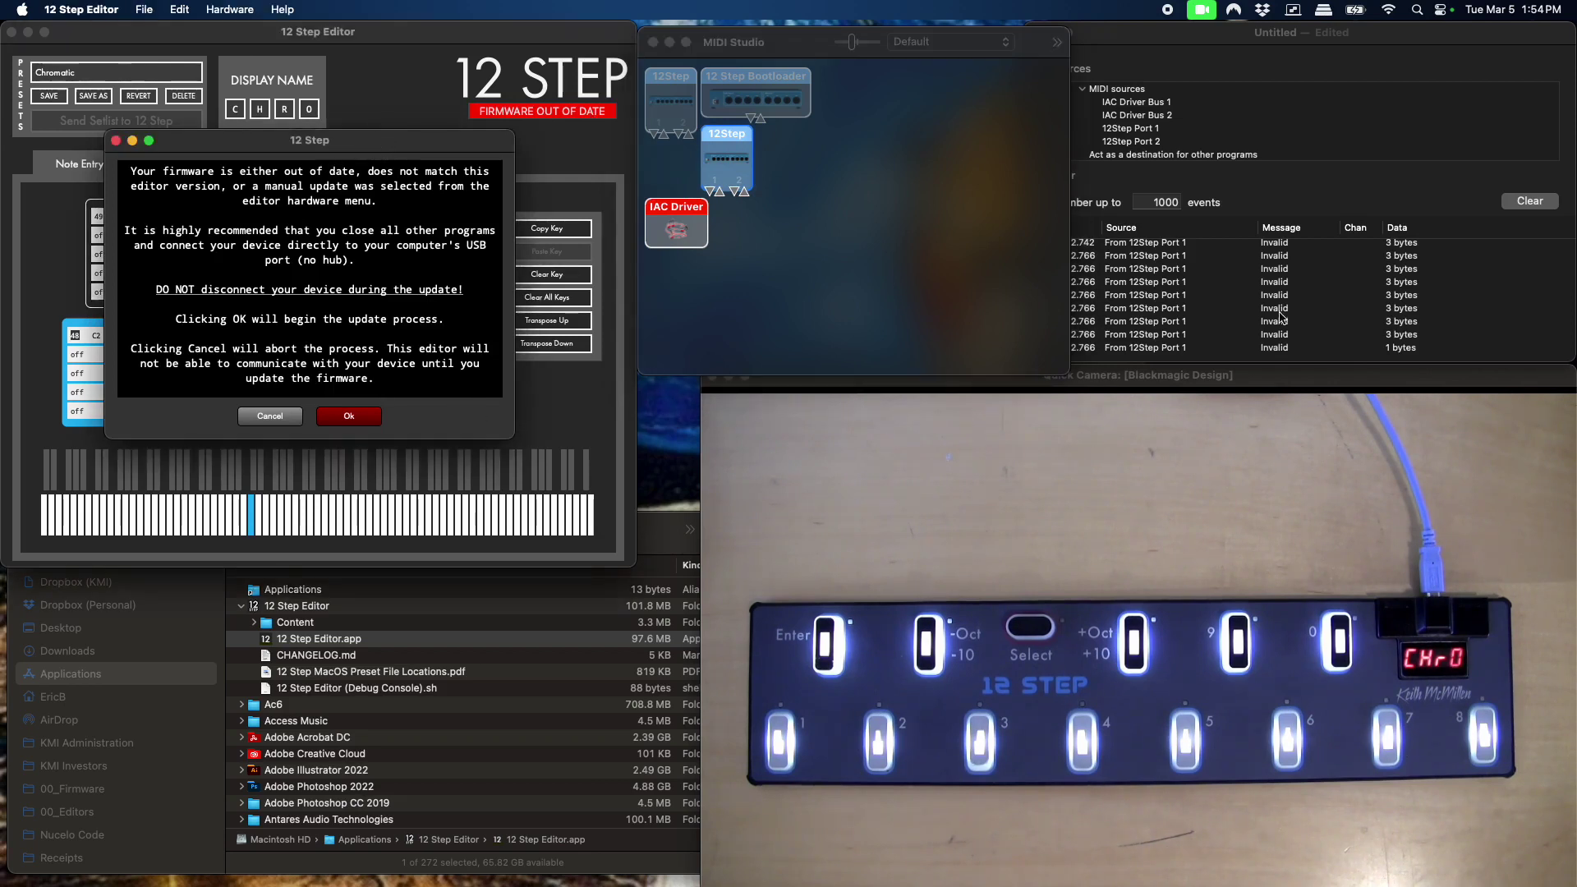
pyautogui.click(1539, 205)
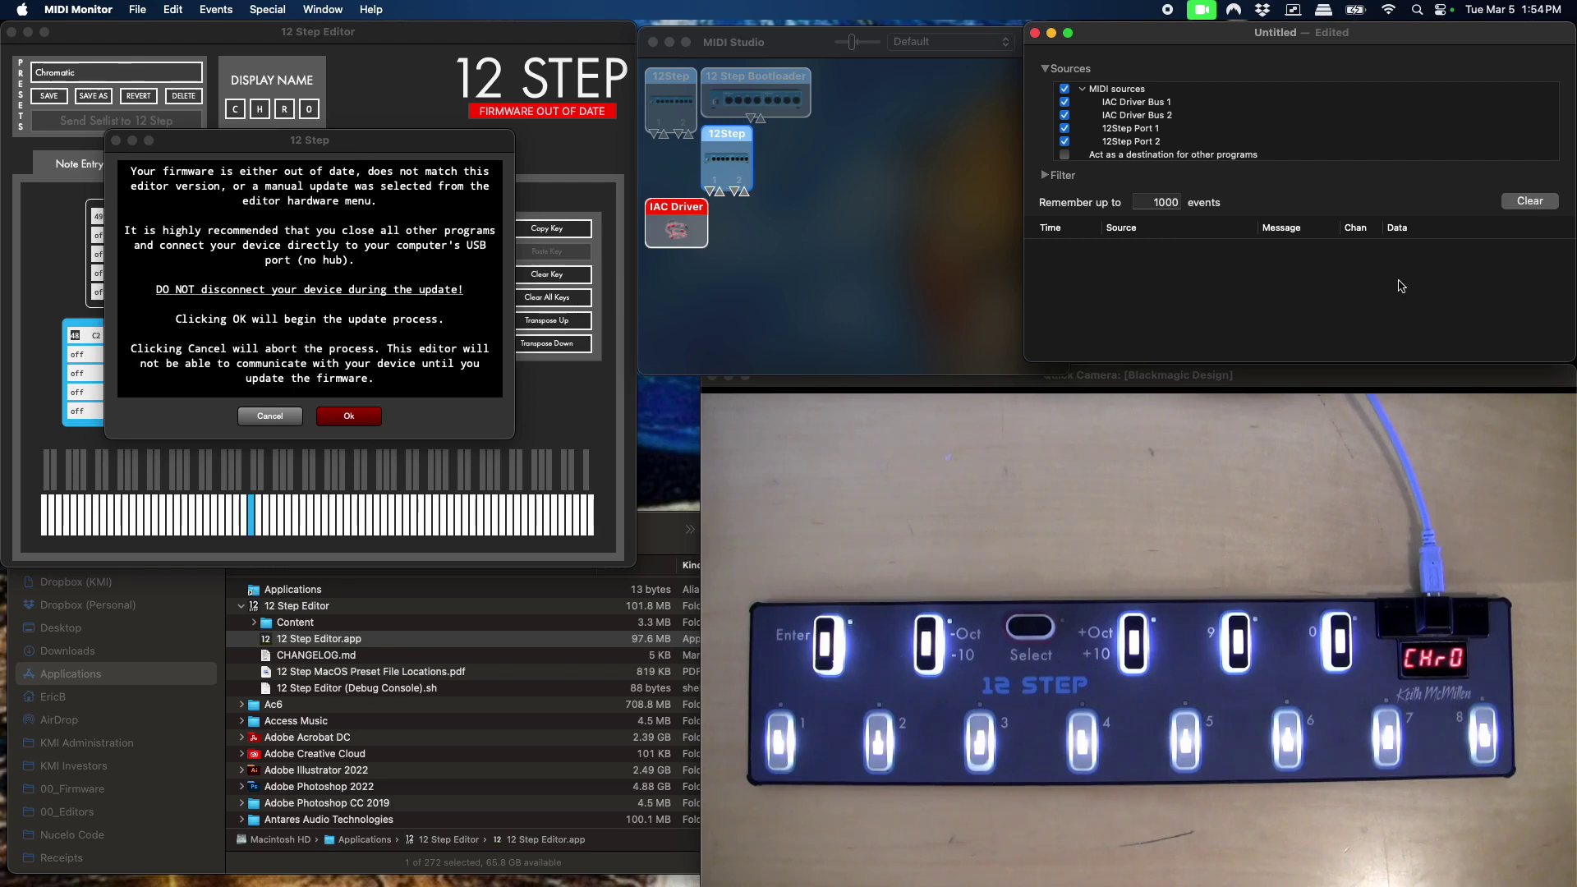
# Step: Flash firmware 1.0.2 onto the second controller and dismiss the completed update
pyautogui.click(349, 418)
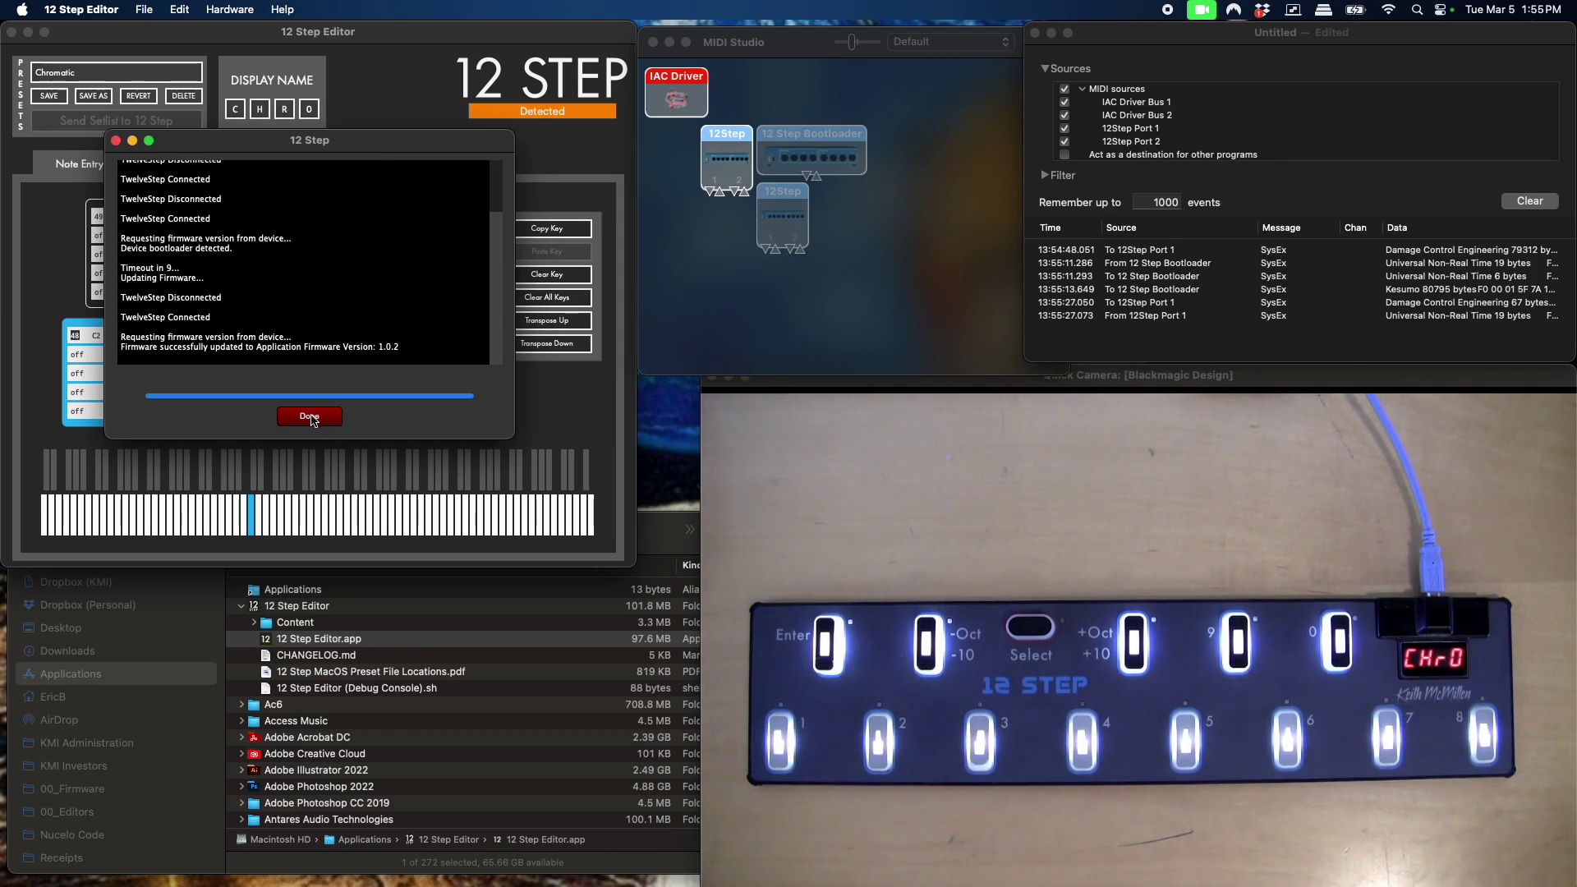
pyautogui.click(310, 415)
# Step: Quit Audio MIDI Setup and MIDI Monitor, then close the Finder window
pyautogui.click(900, 255)
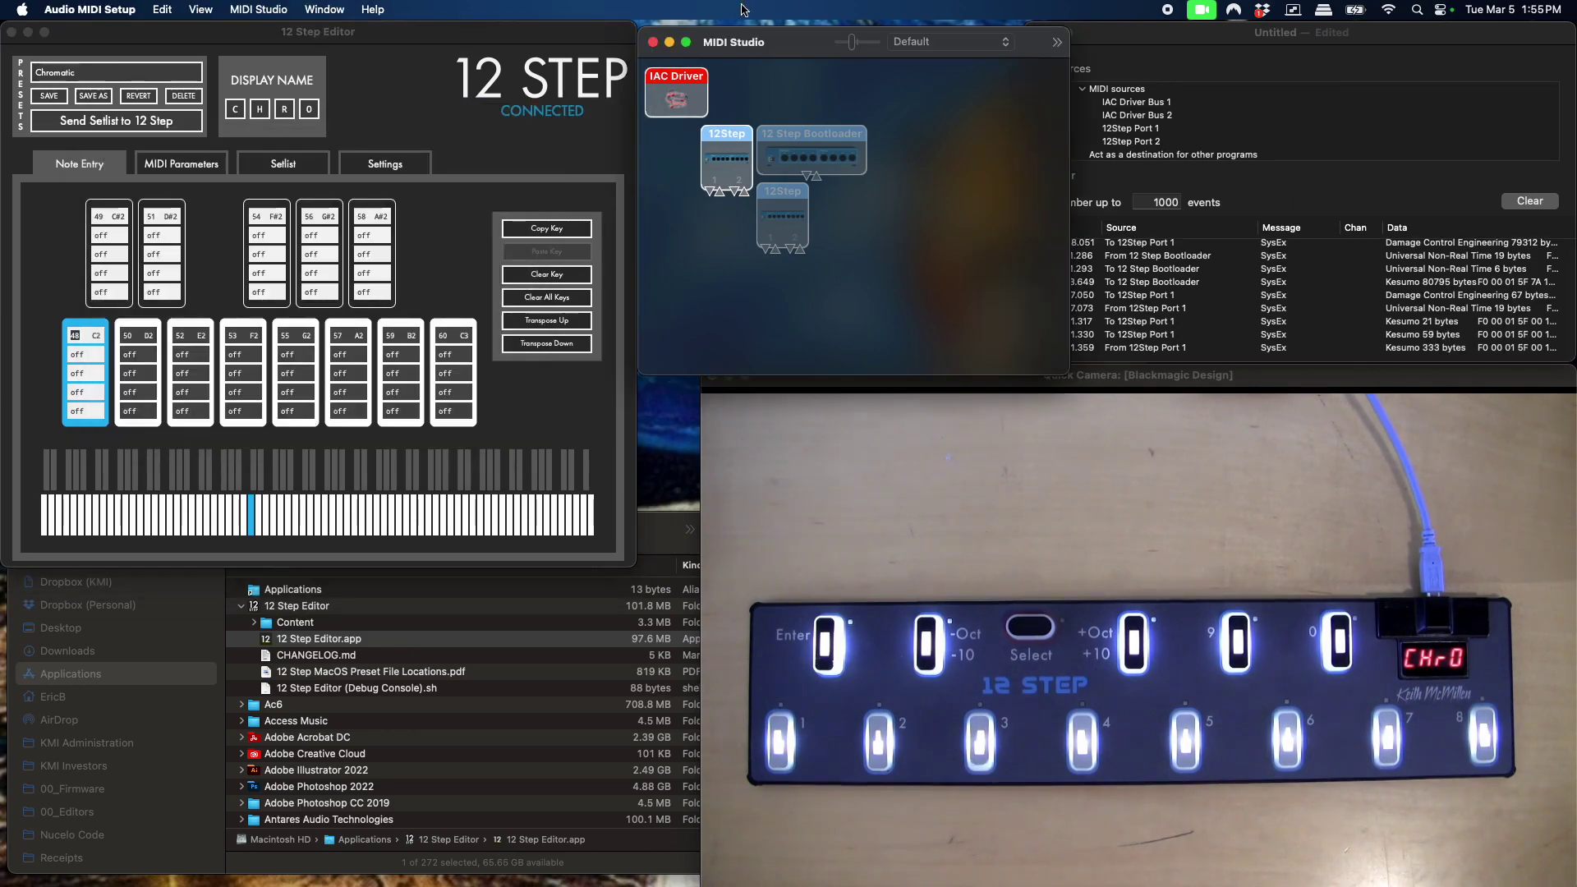
pyautogui.press('super+q')
pyautogui.click(1224, 43)
pyautogui.press('super+q')
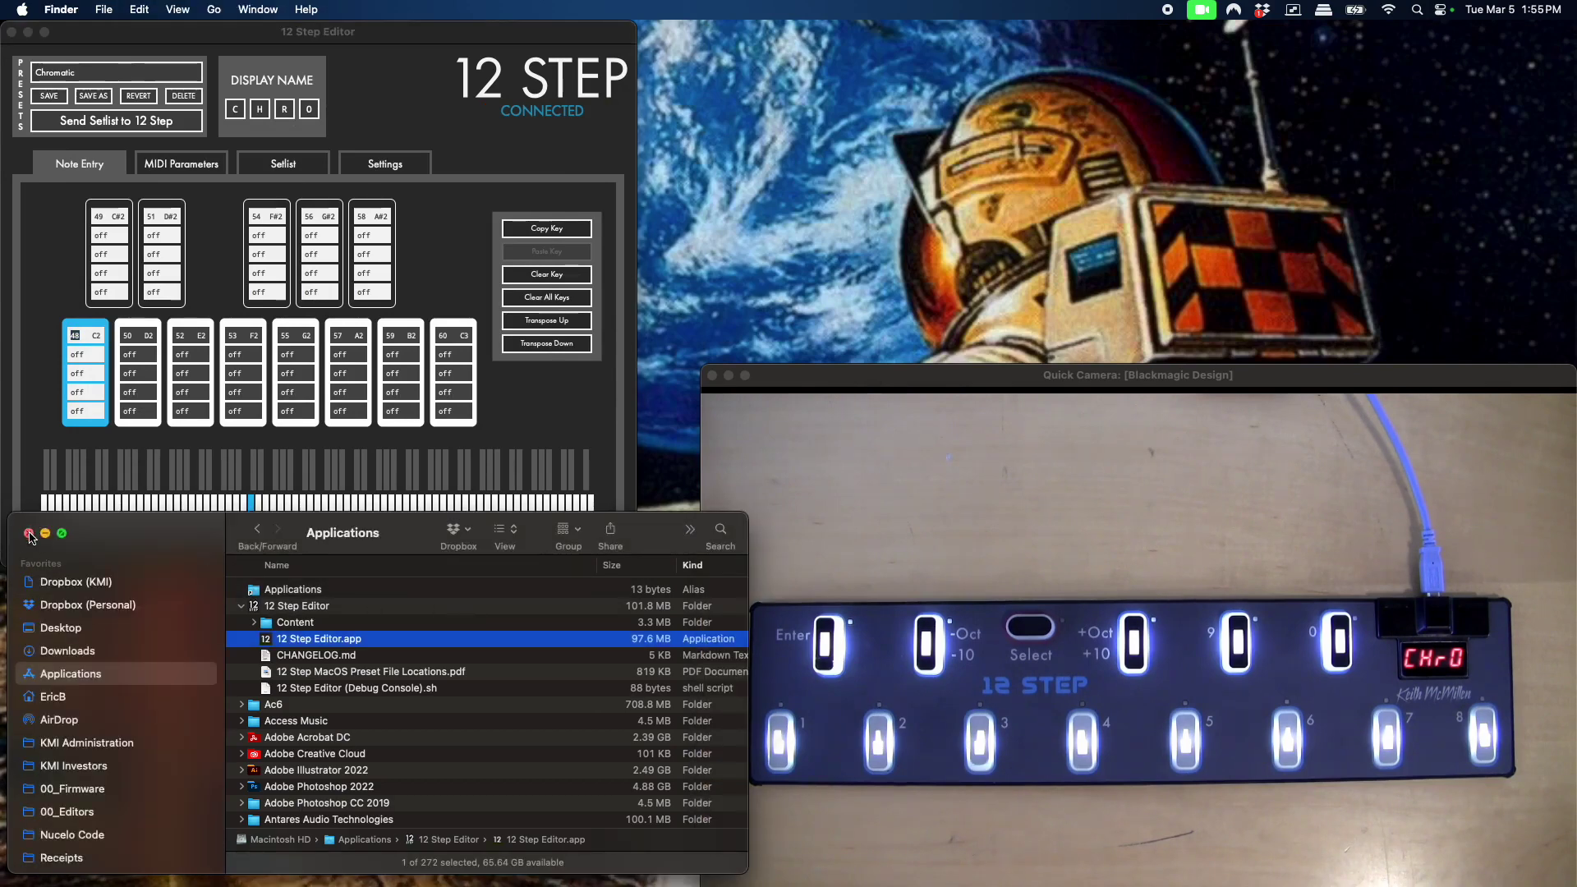
pyautogui.click(30, 534)
pyautogui.click(802, 428)
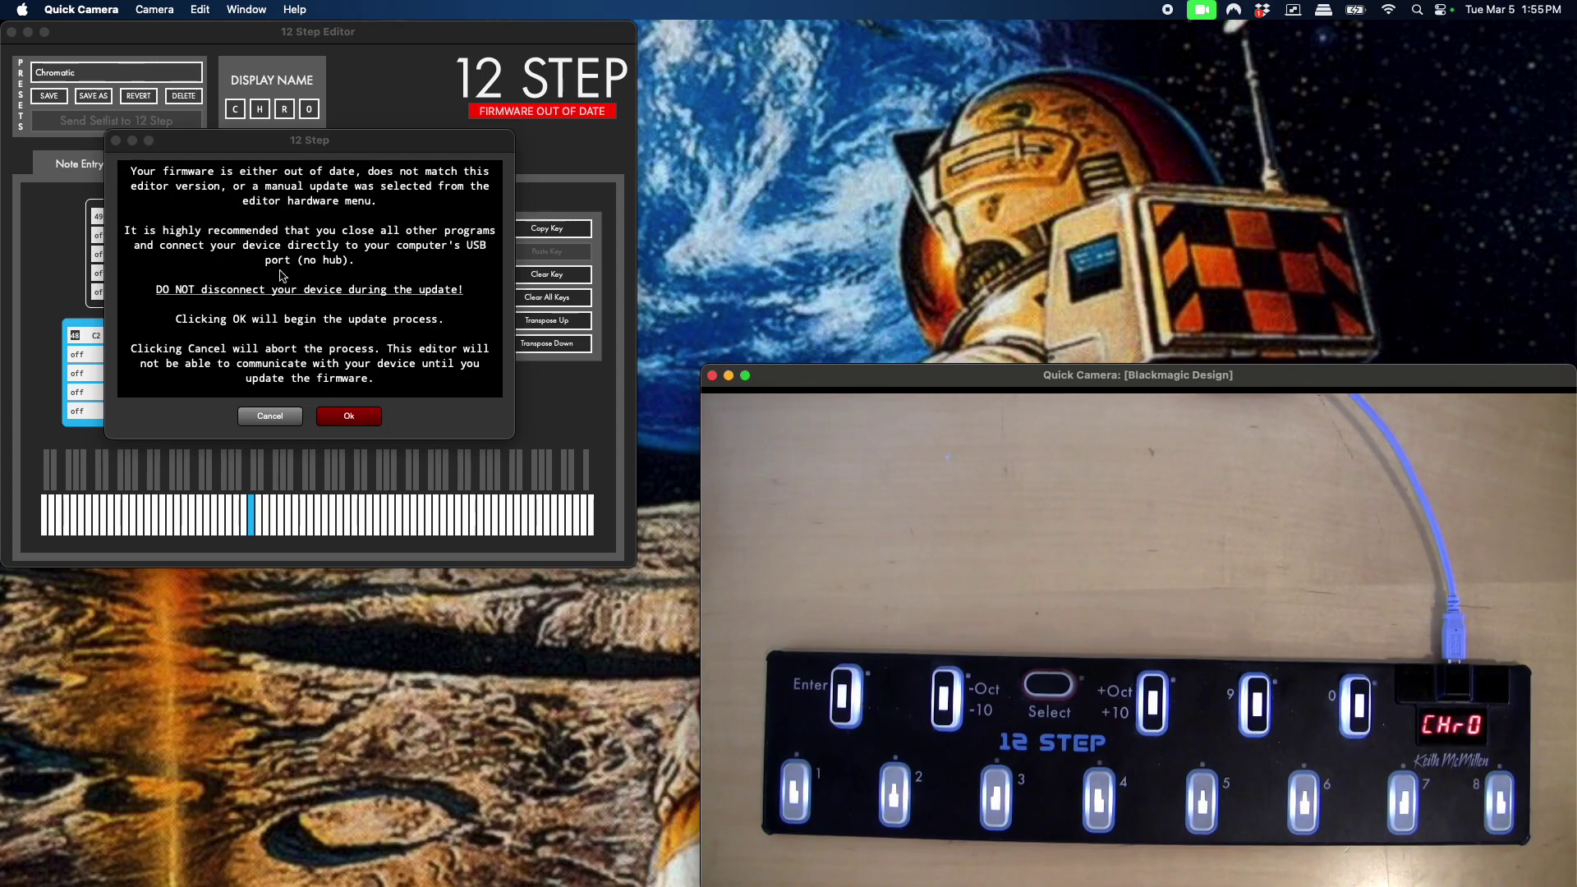
# Step: Flash firmware 1.0.2 onto the third controller and dismiss the completed update
pyautogui.click(362, 419)
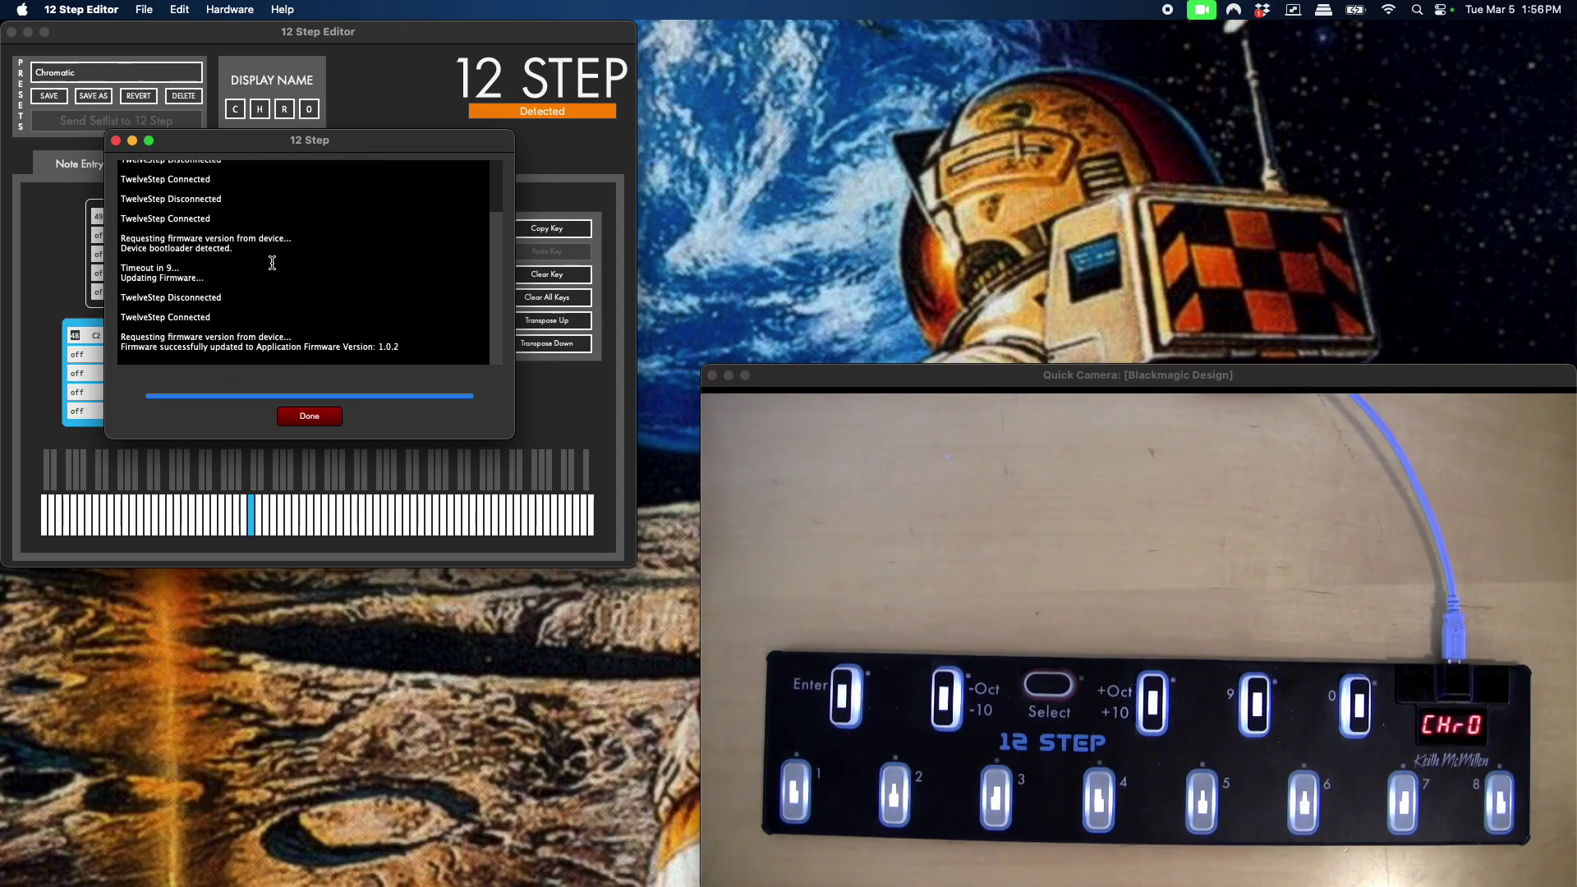
pyautogui.click(320, 420)
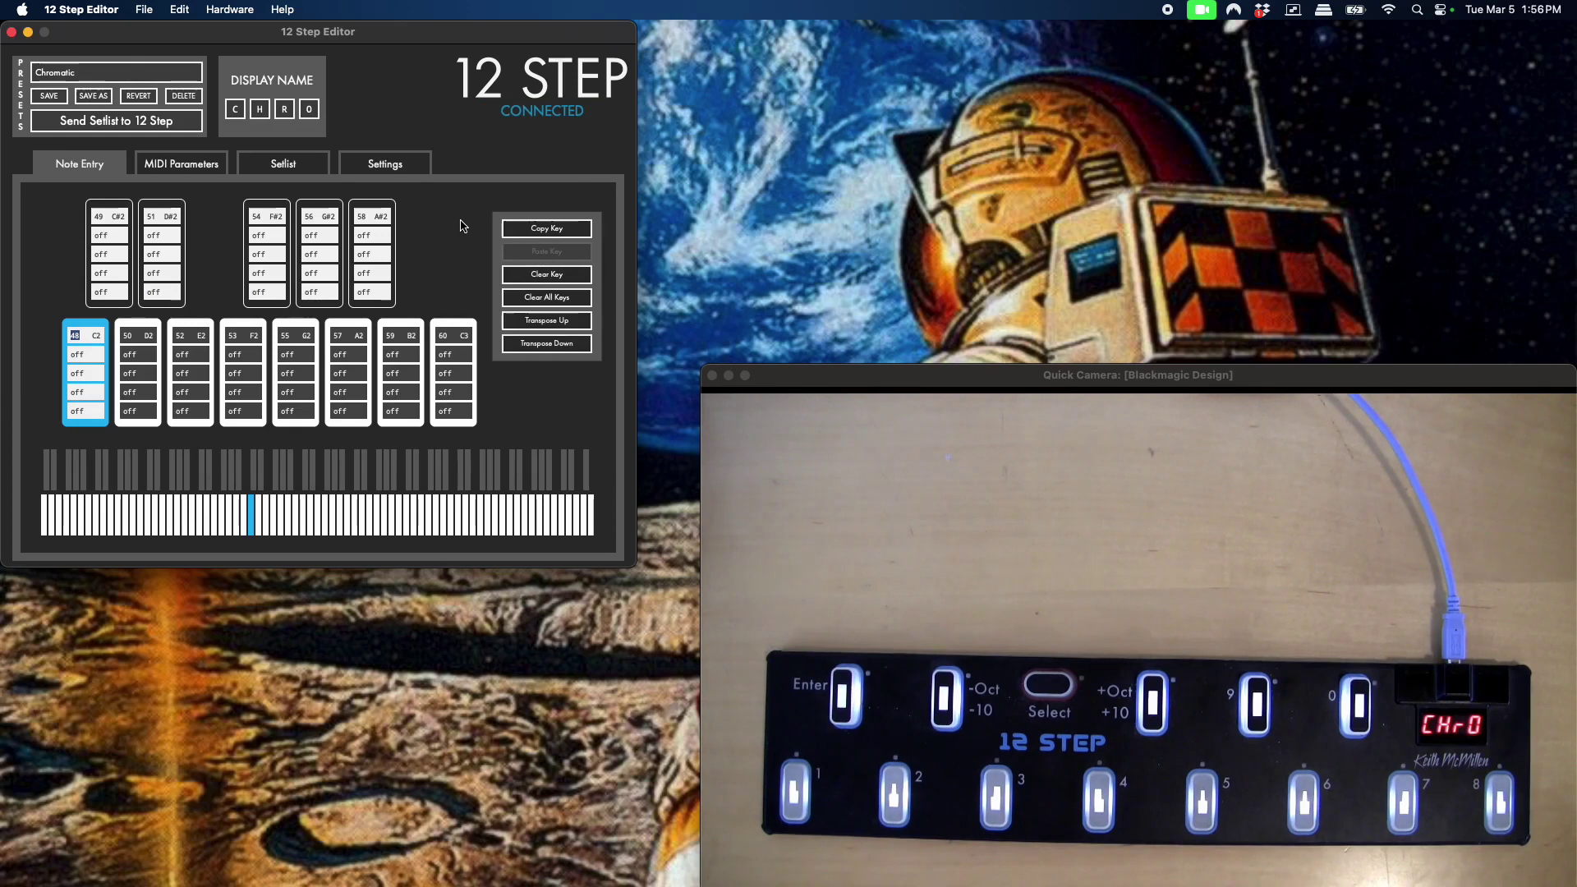